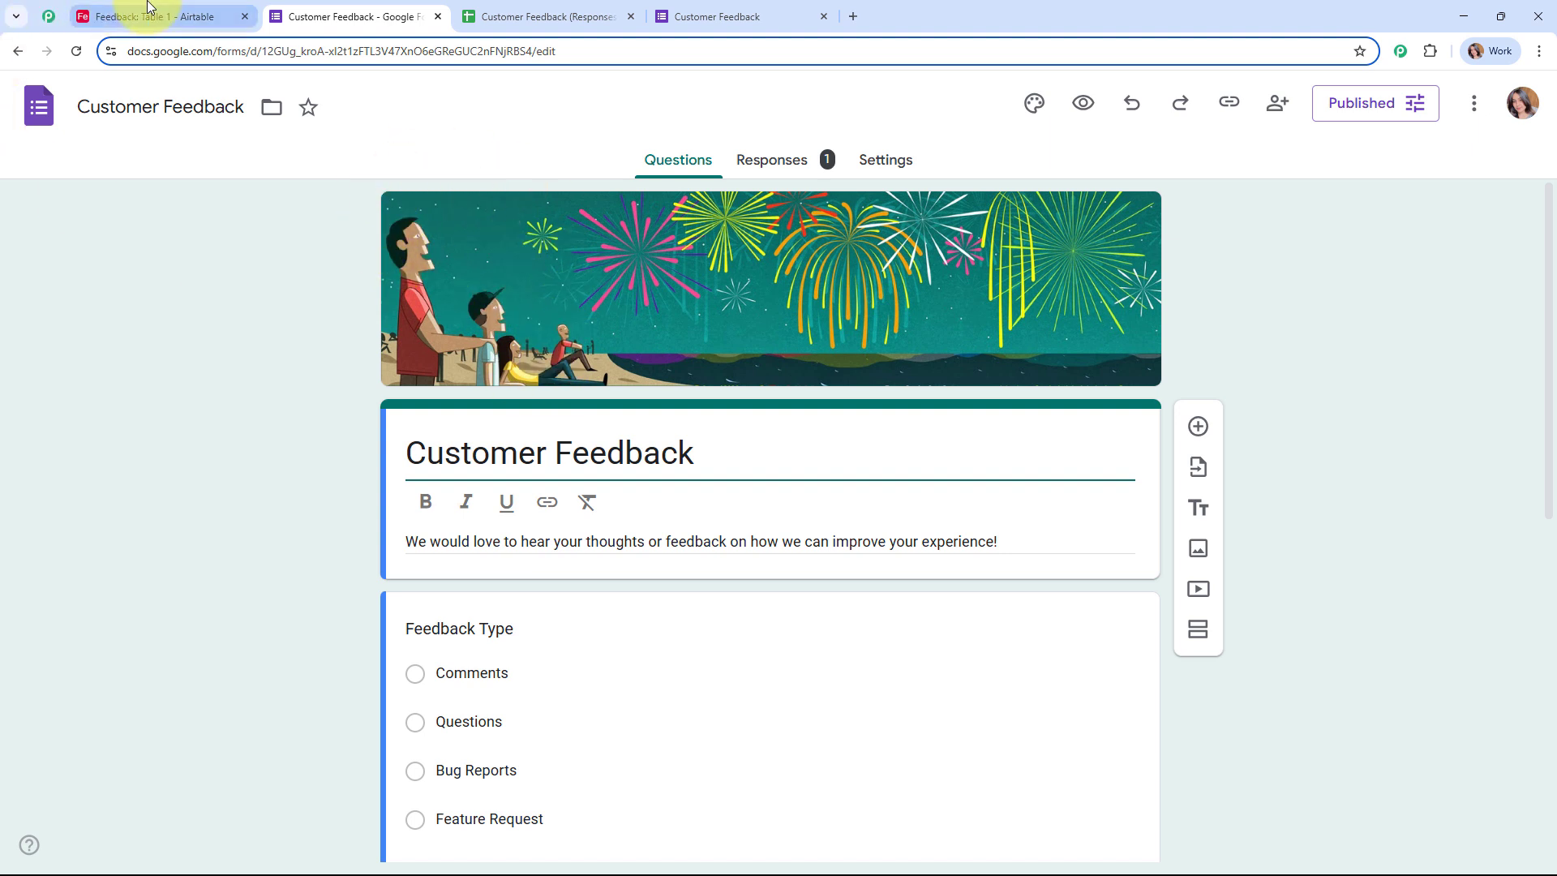
# Step: Switch to the Airtable 'Feedback: Table 1' tab showing the single existing response record
pyautogui.click(158, 16)
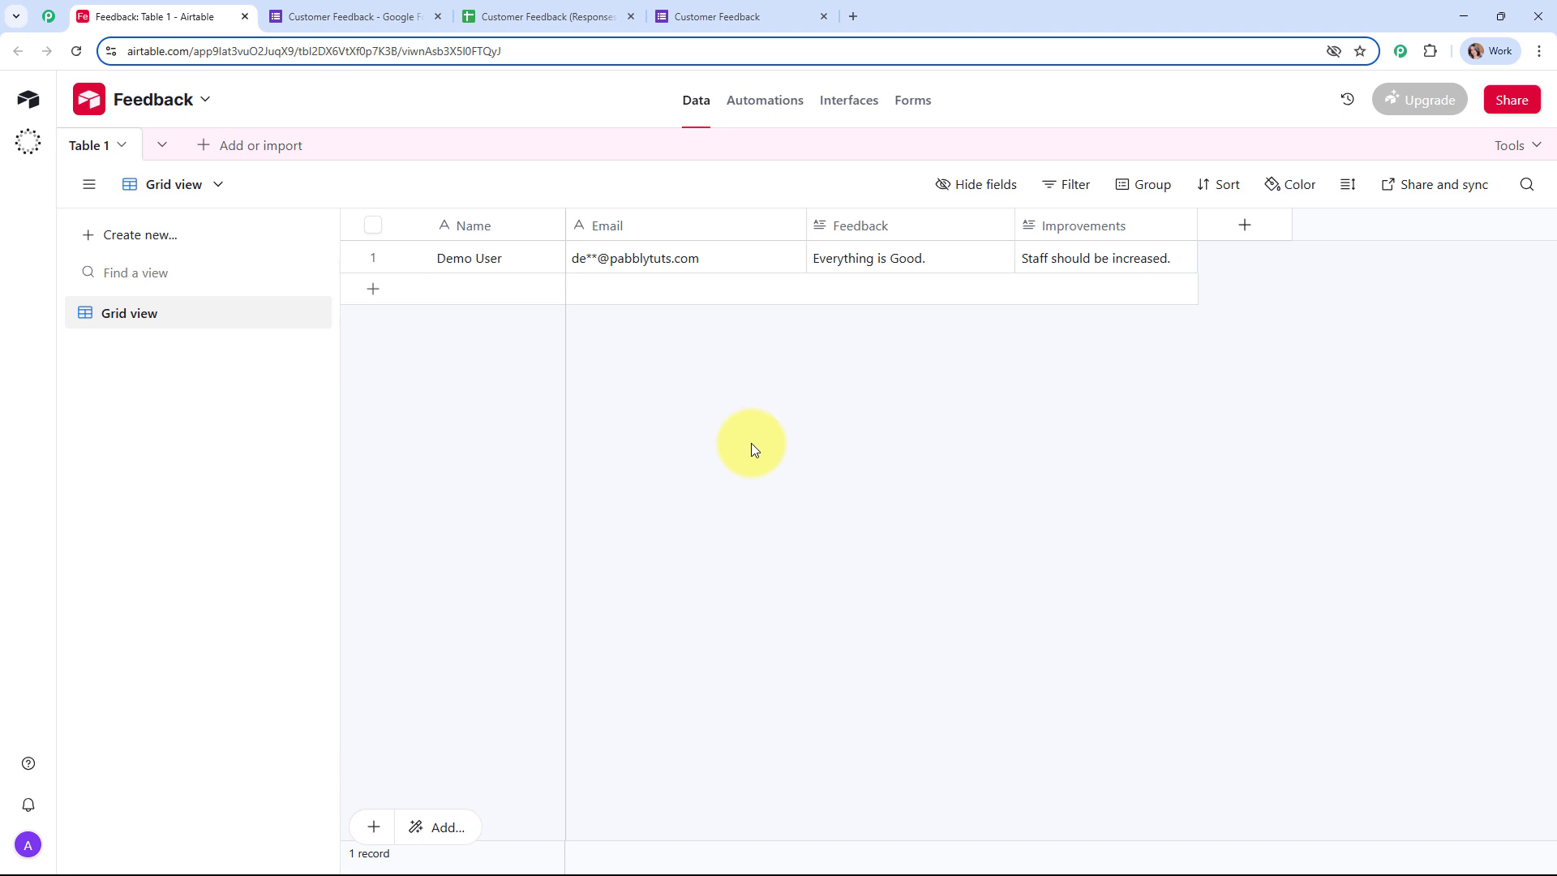
# Step: Submit the filled-in Customer Feedback test response, then go back to the Airtable table
pyautogui.click(693, 8)
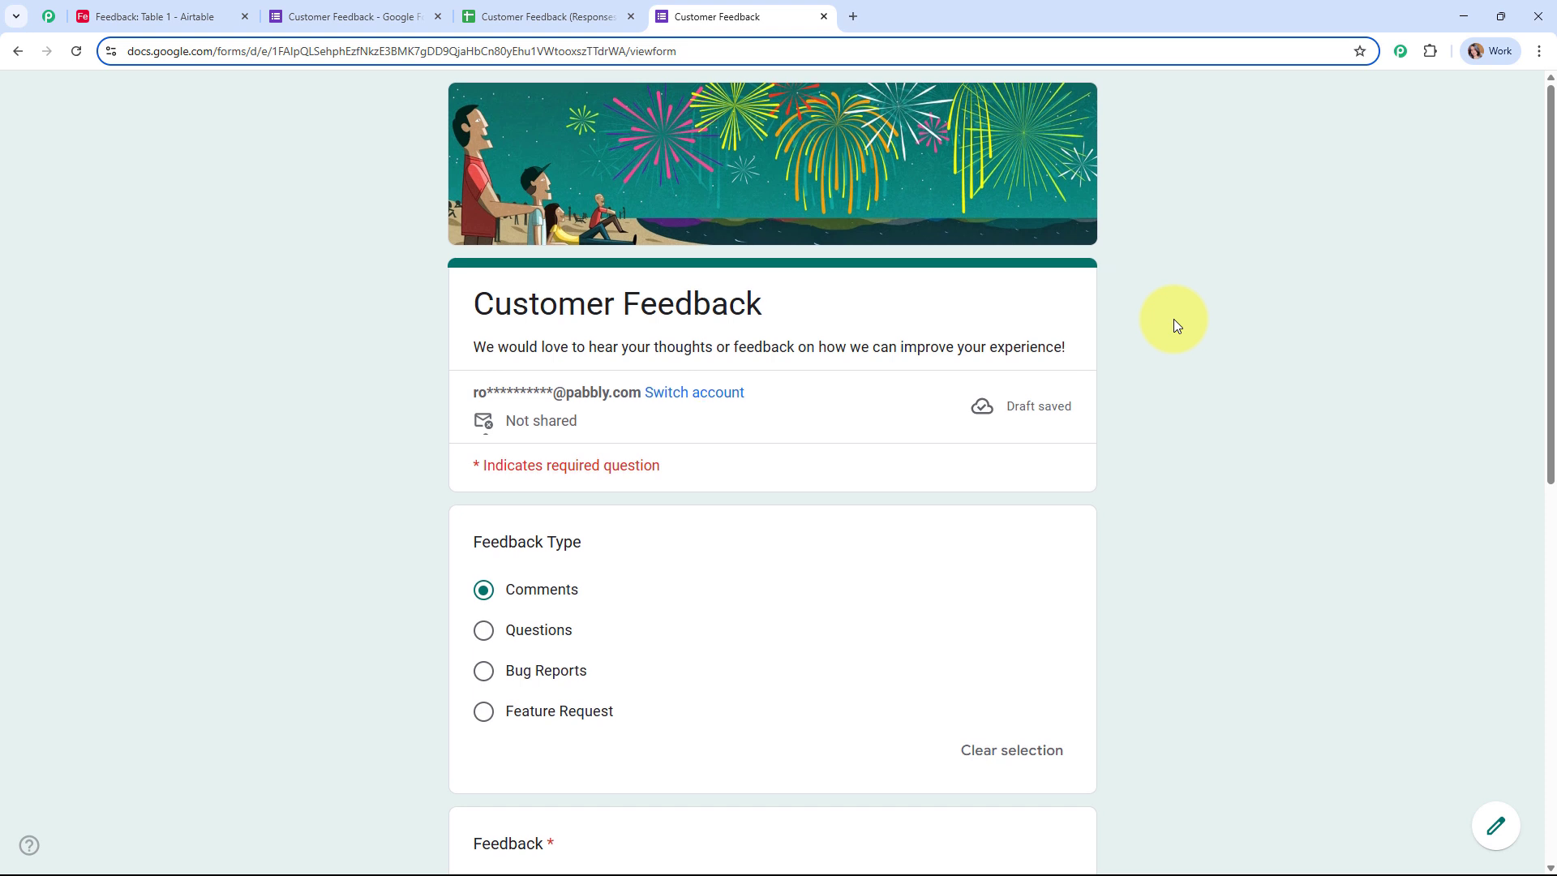
pyautogui.scroll(-4, 1174, 318)
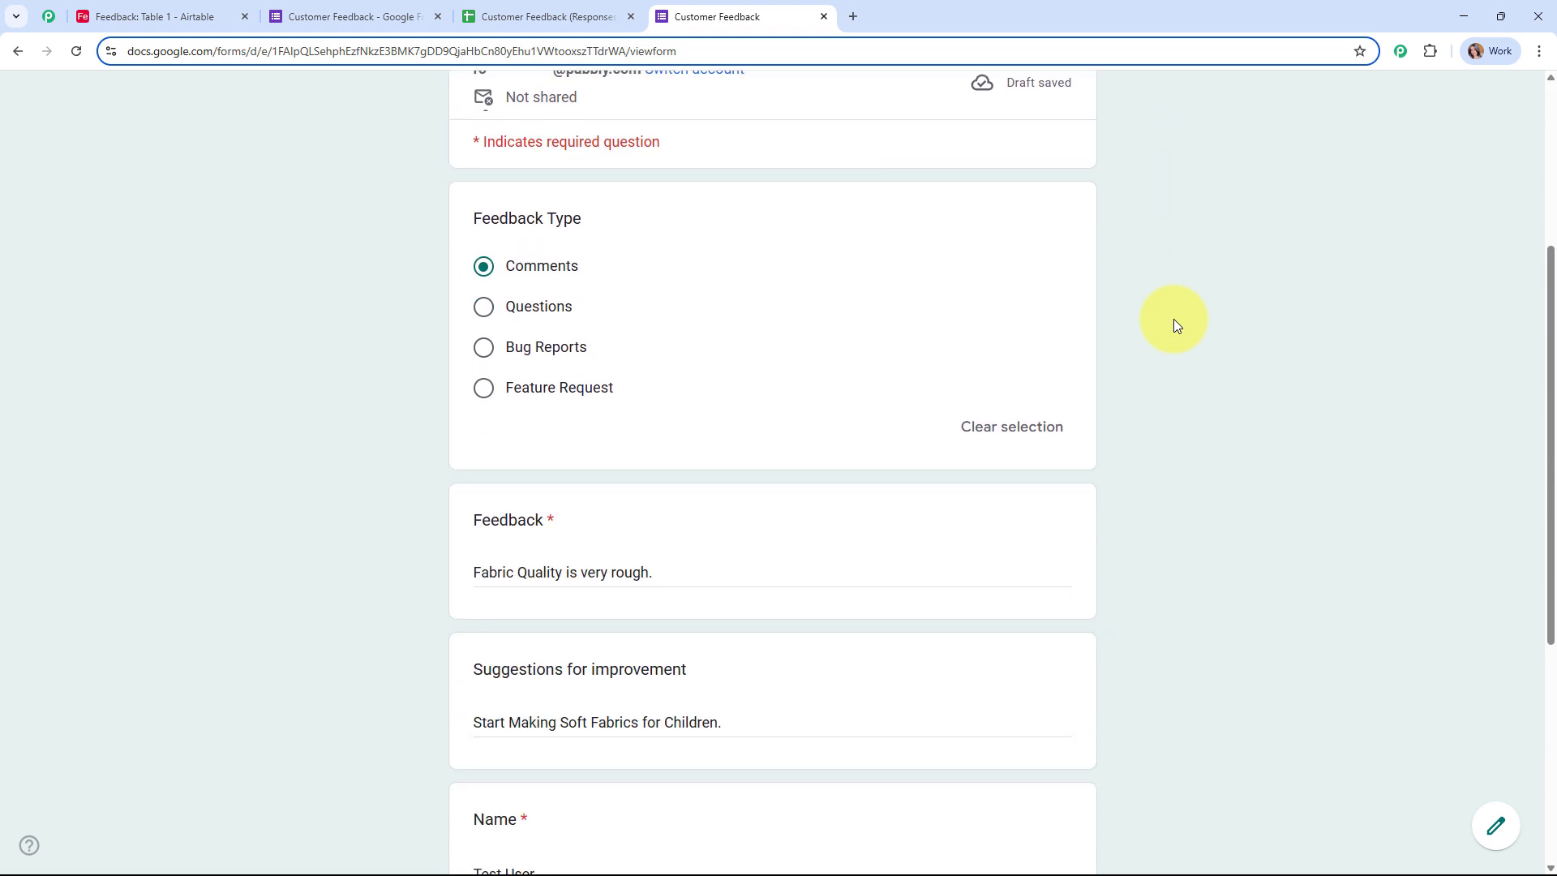
pyautogui.scroll(-4, 1176, 325)
pyautogui.scroll(-2, 1177, 325)
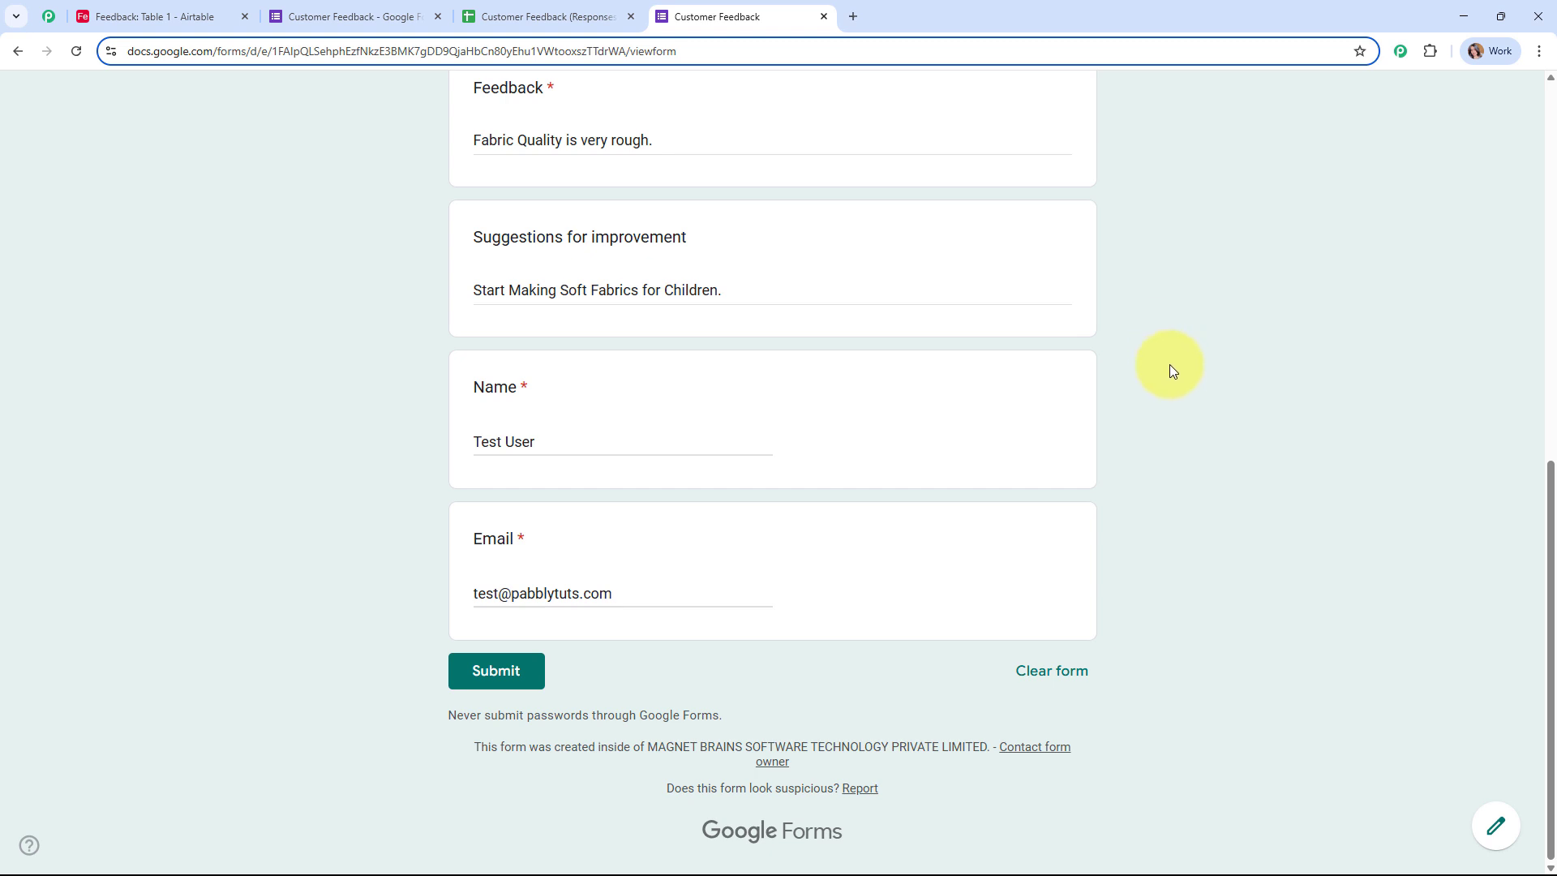
pyautogui.click(497, 681)
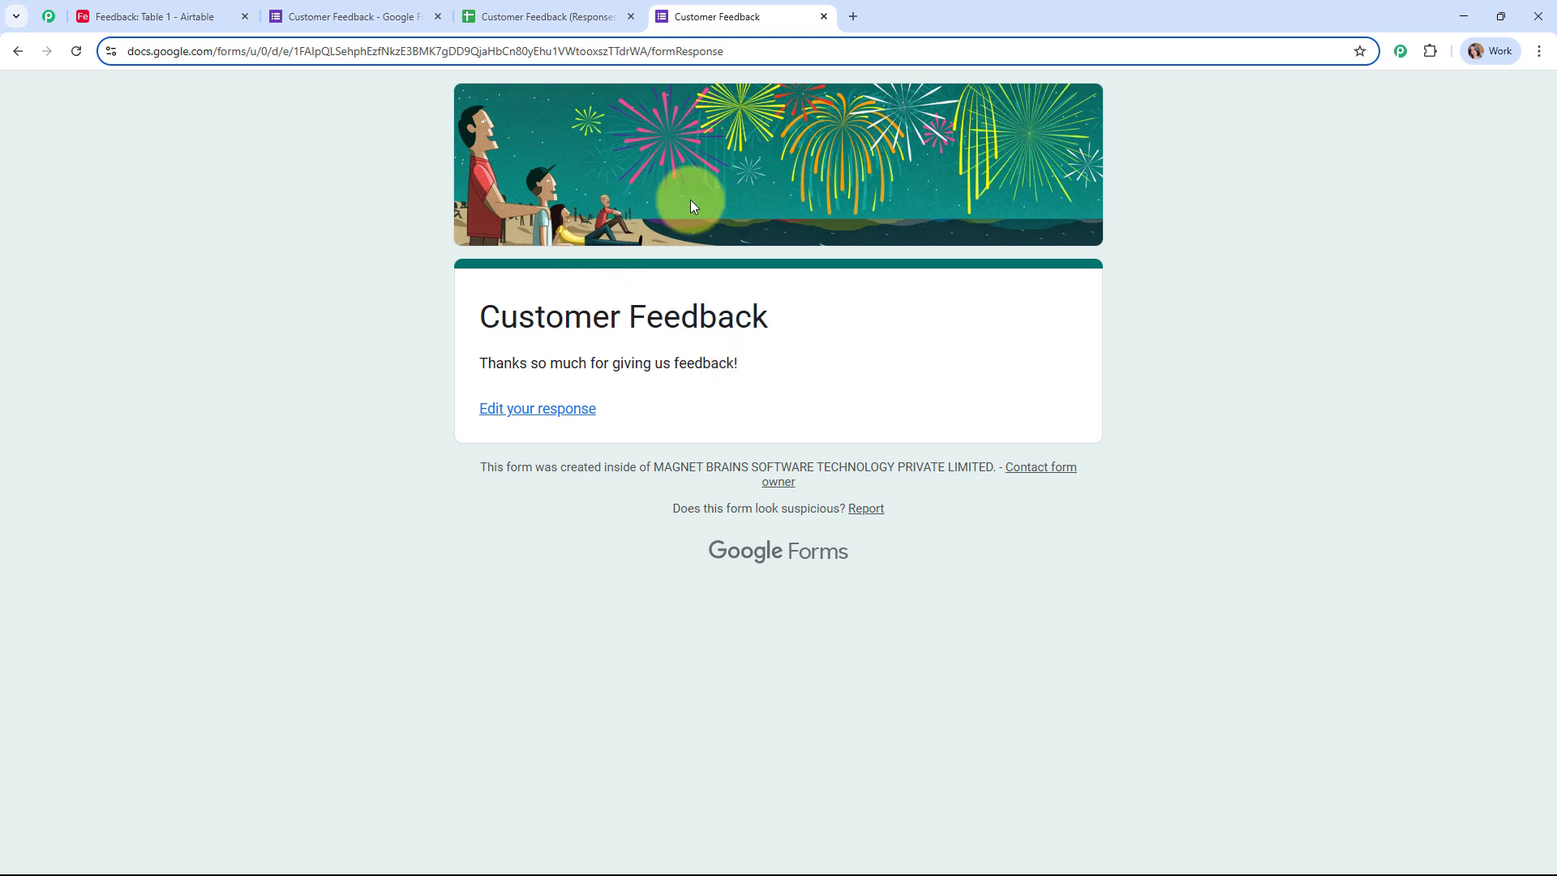
pyautogui.click(136, 8)
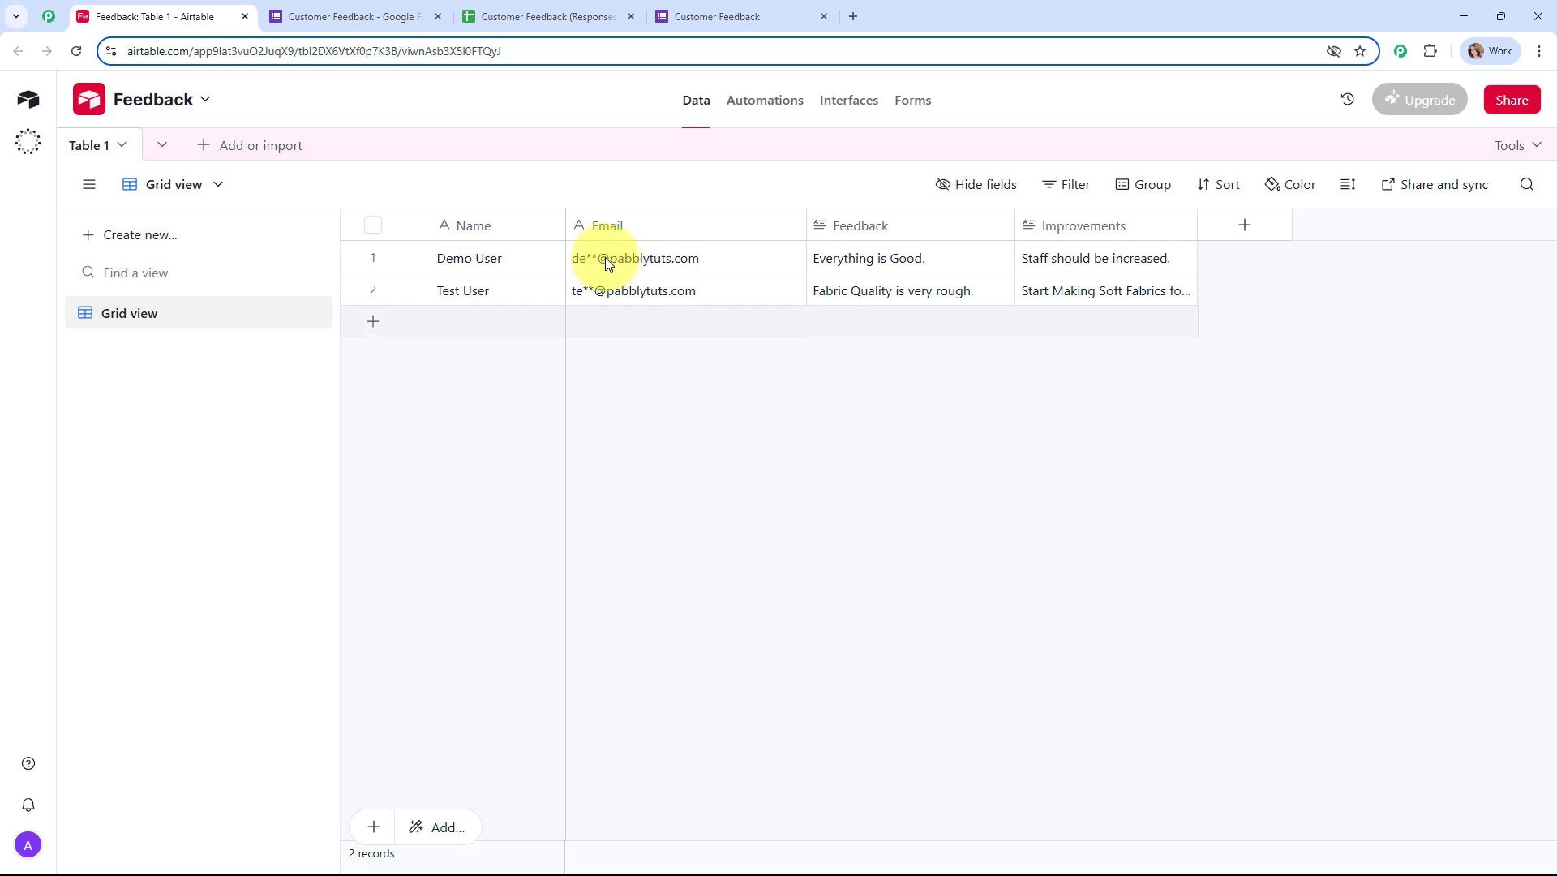
# Step: Check the form editor and responses sheet, widen Airtable's Improvements column, and close the form tab
pyautogui.click(296, 16)
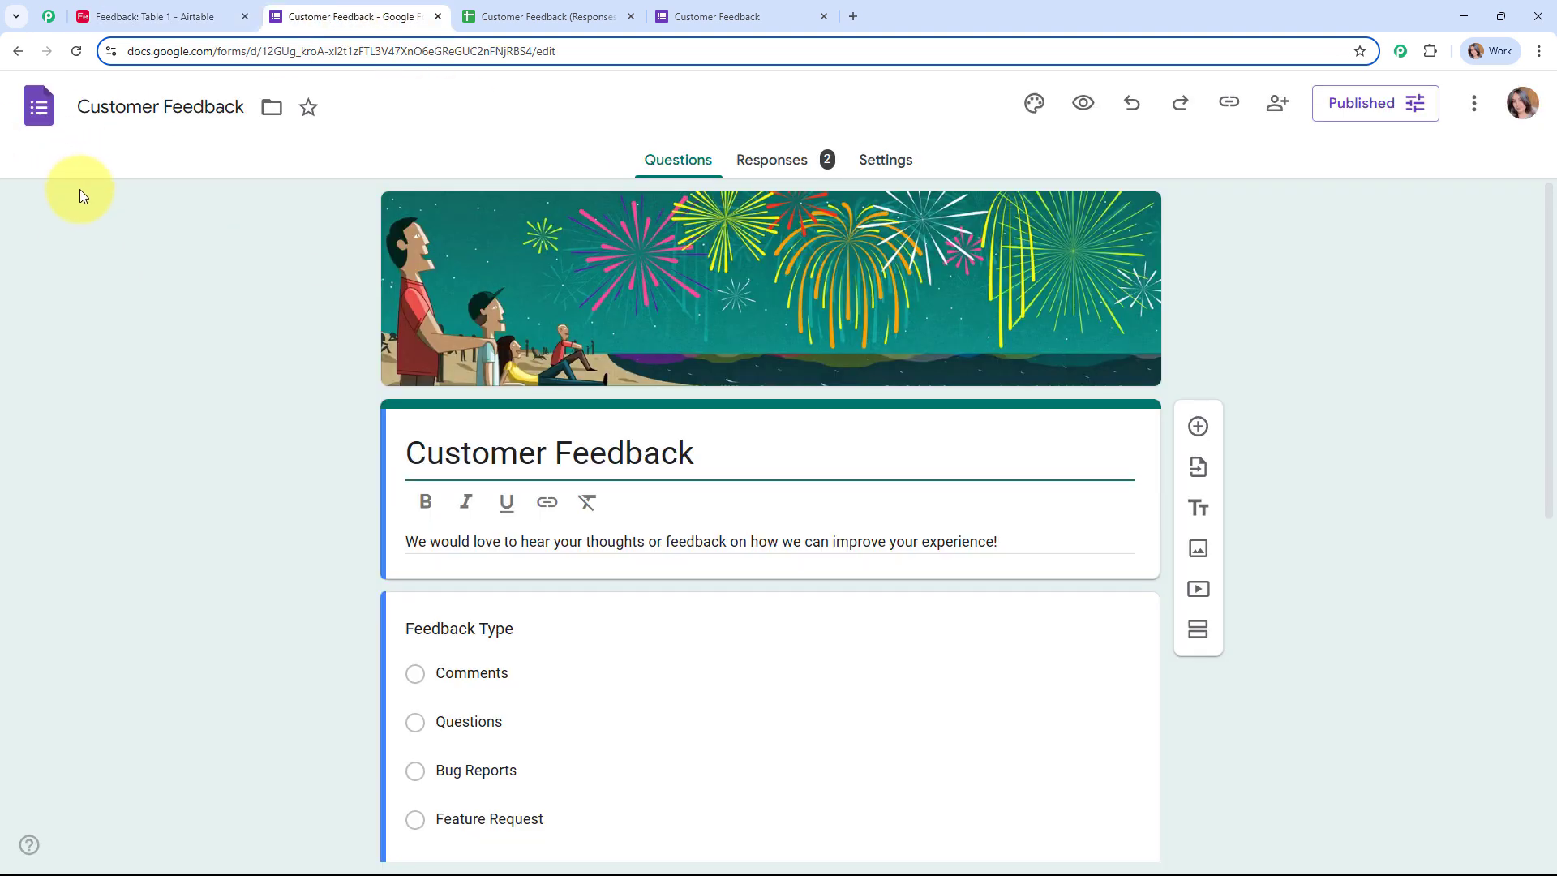
pyautogui.click(522, 20)
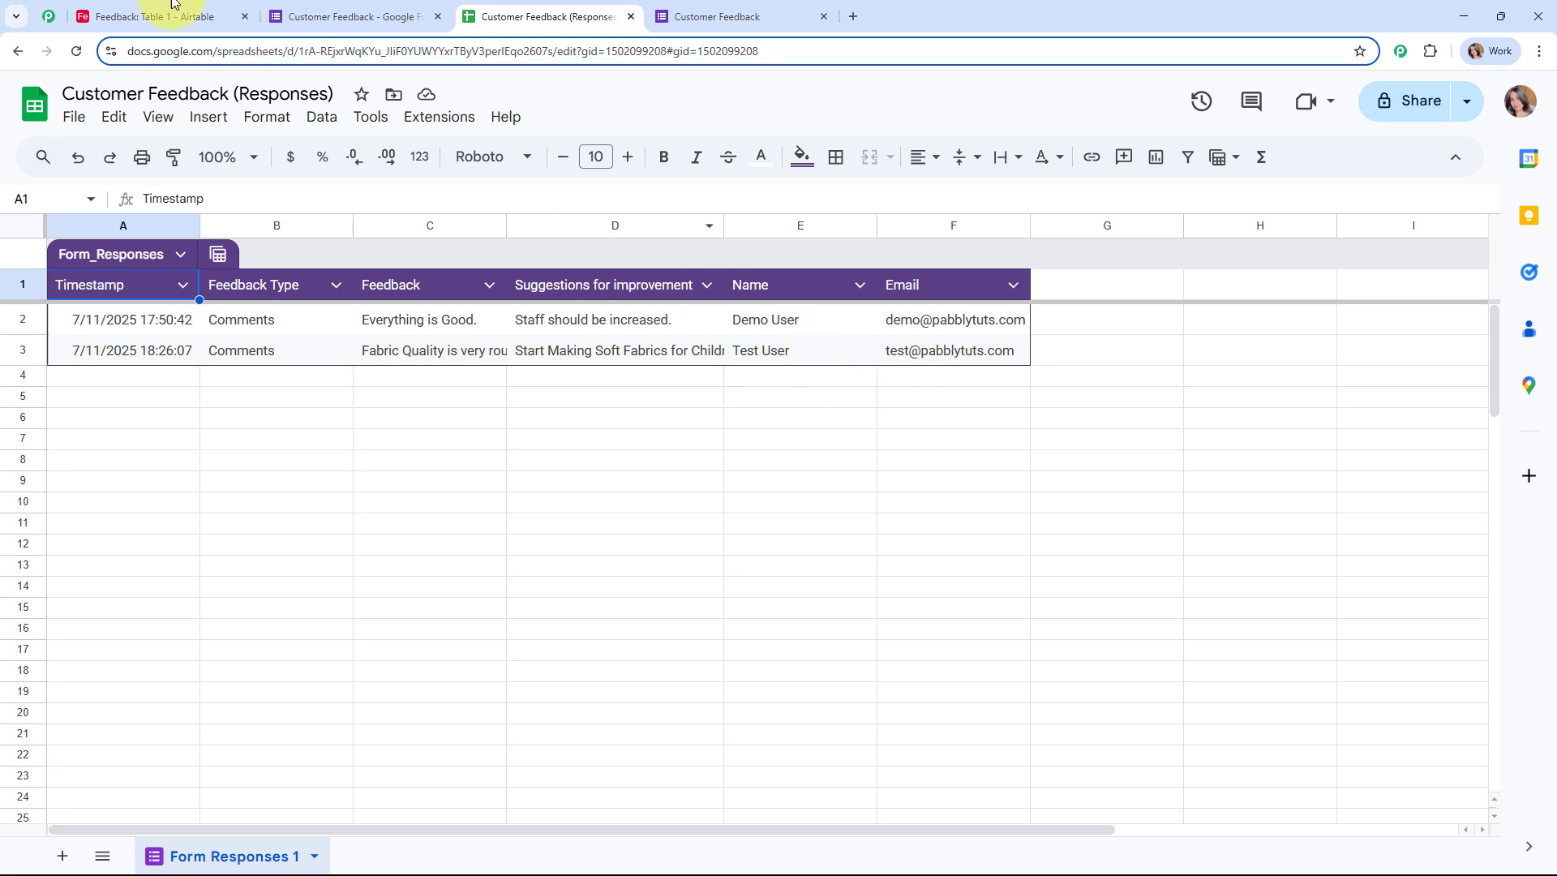
pyautogui.click(154, 18)
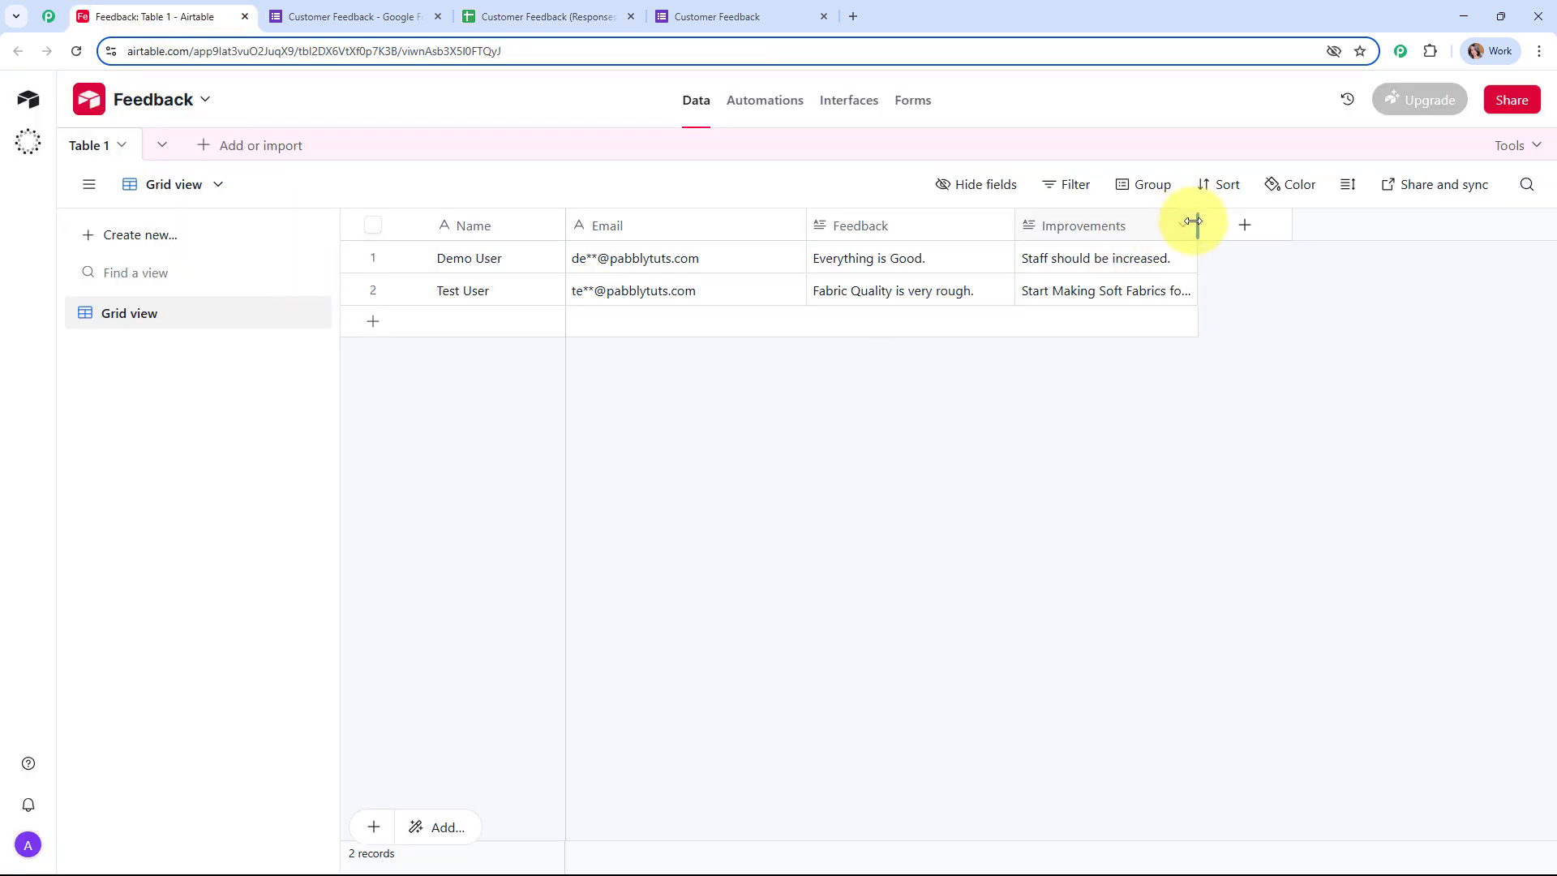
pyautogui.moveTo(1195, 221); pyautogui.dragTo(1417, 227)
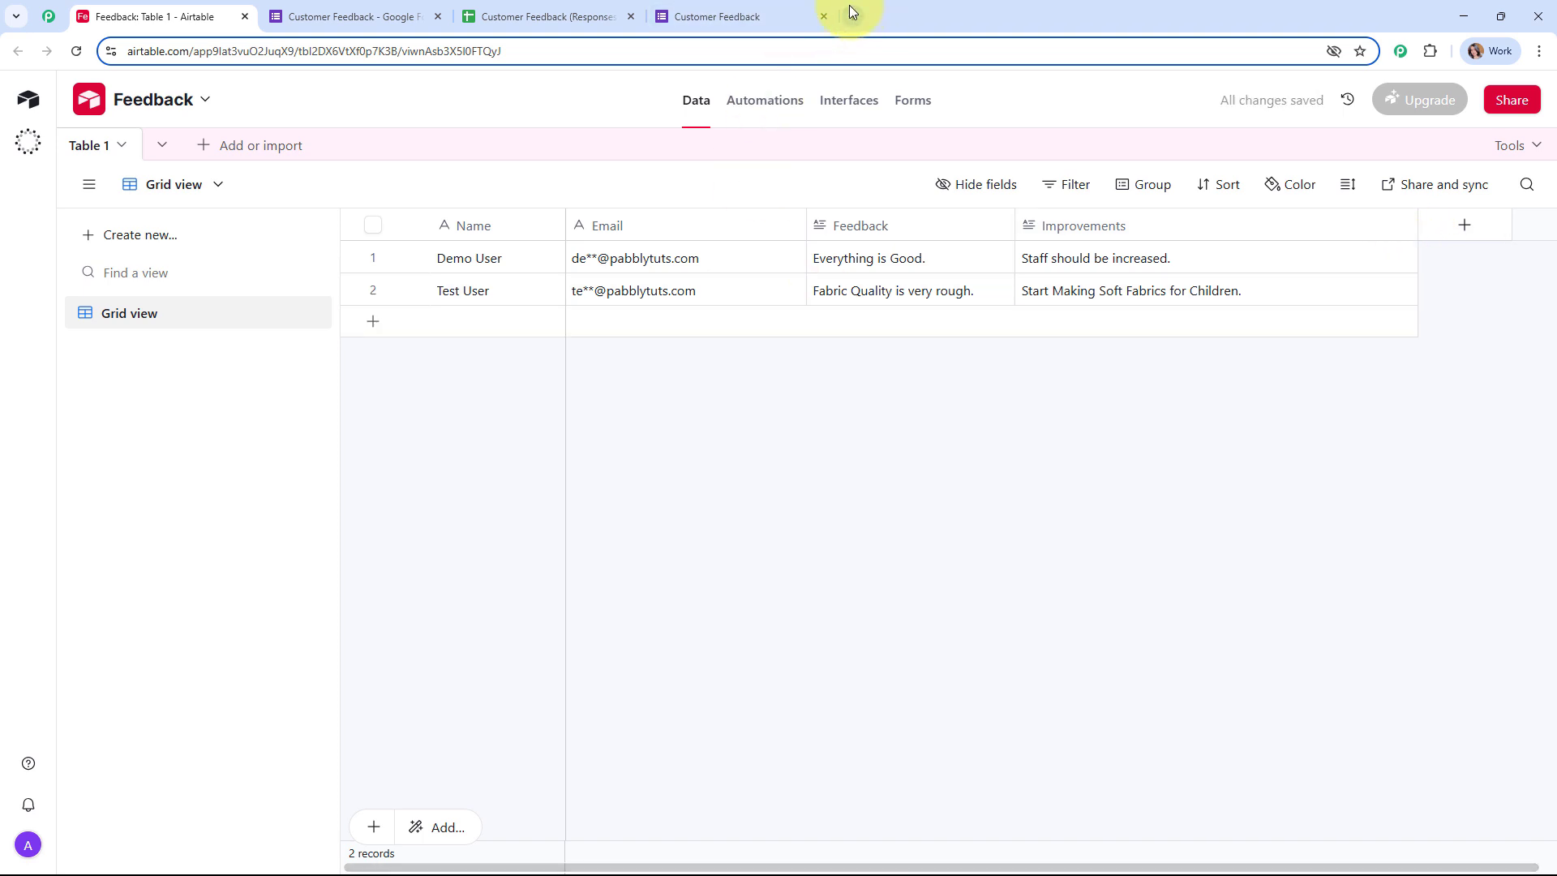
pyautogui.click(823, 16)
# Step: In a new tab, load pabbly.com/connect from the 'pabb' address-bar suggestion
pyautogui.click(660, 7)
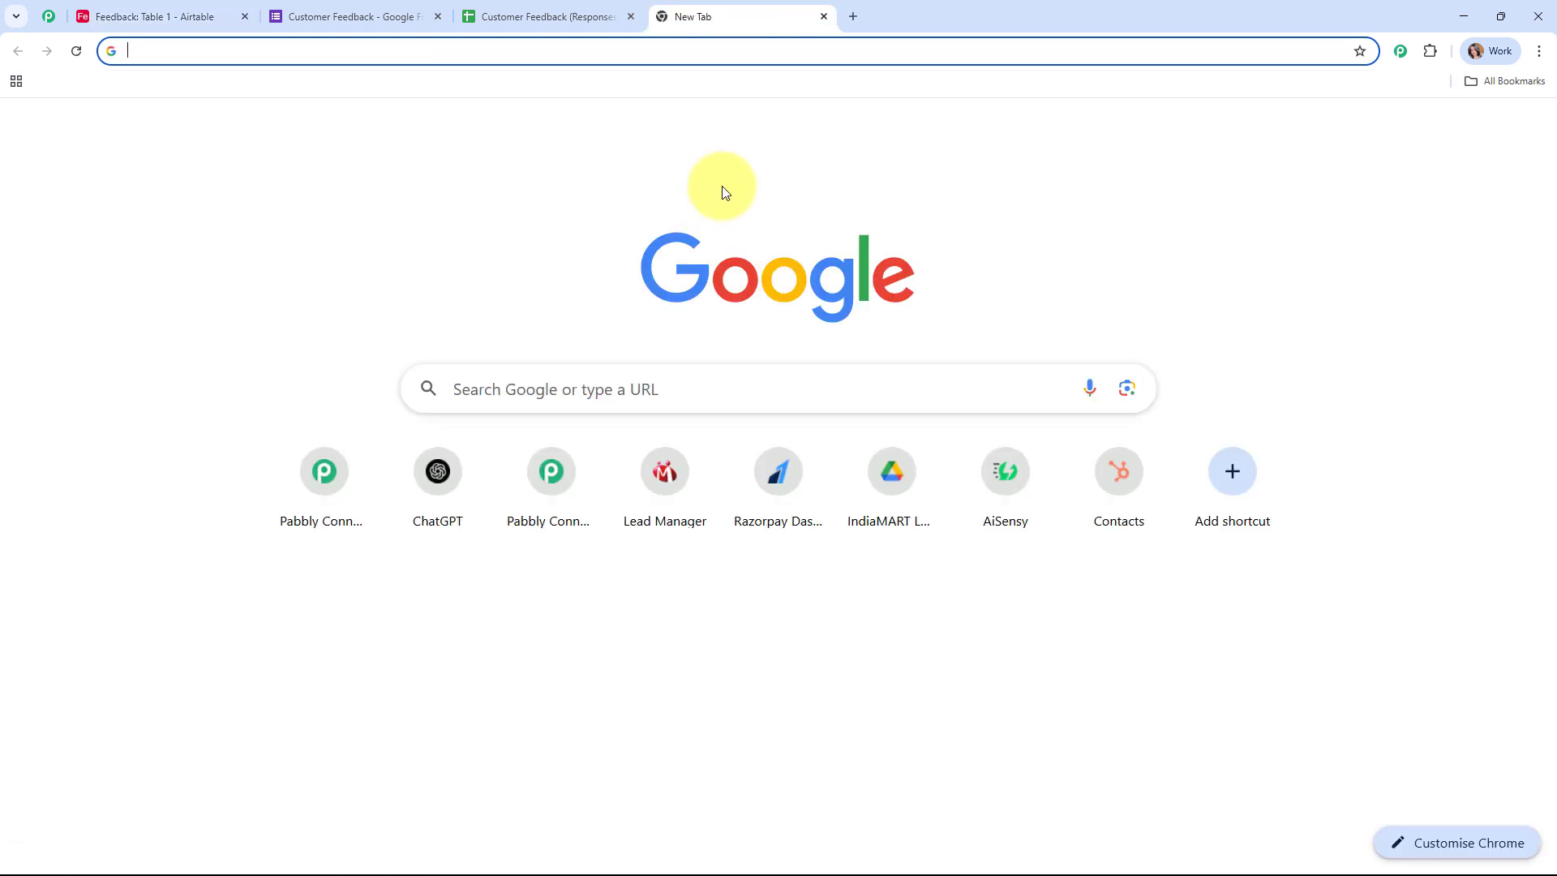
pyautogui.write('pabb')
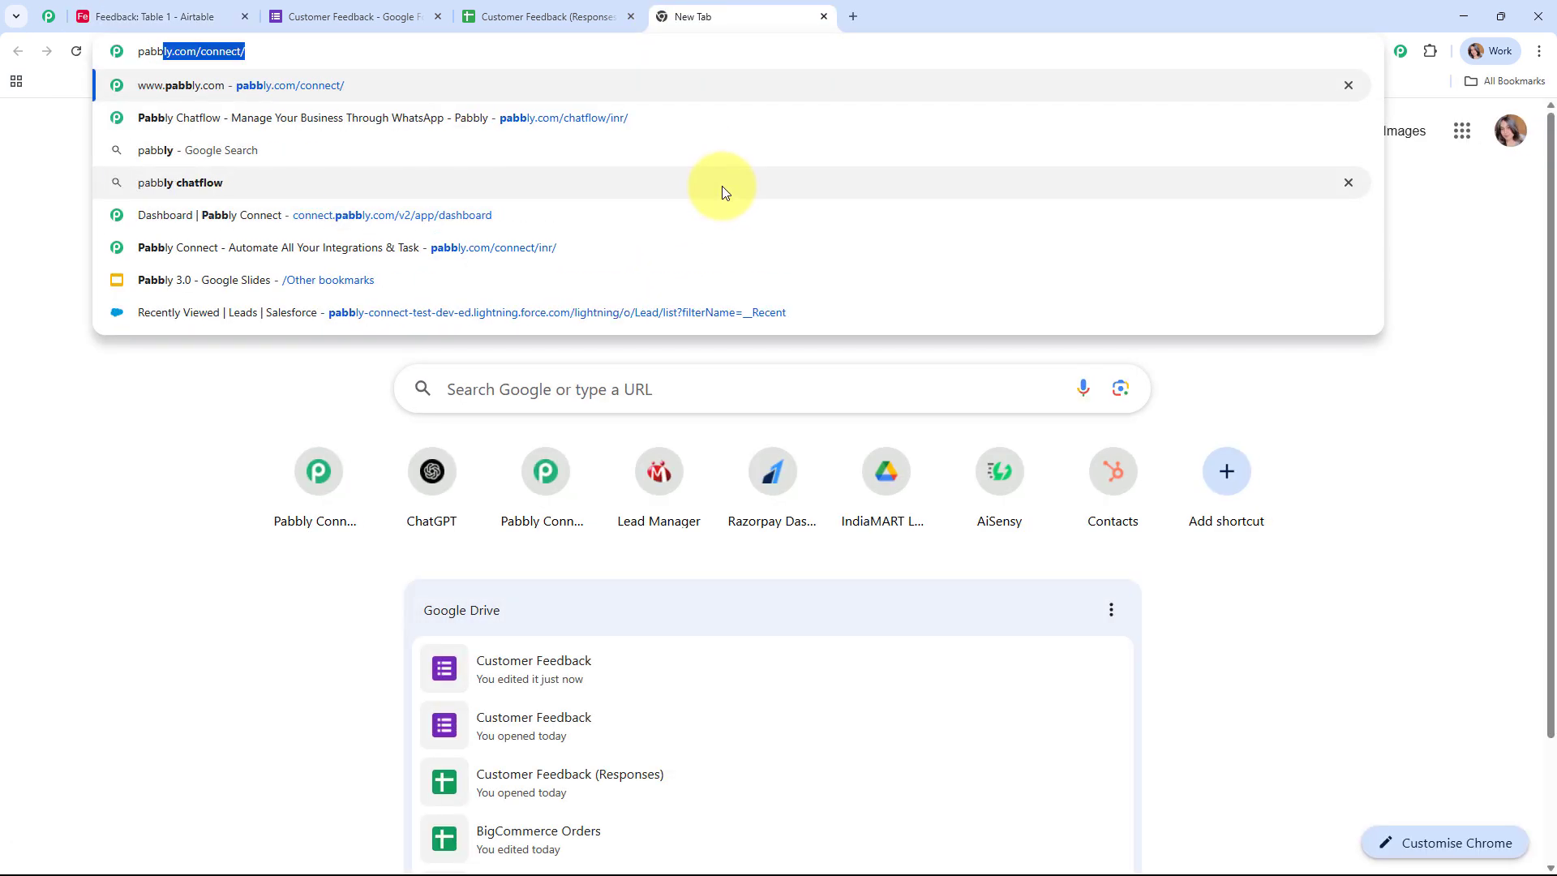
pyautogui.press('Return')
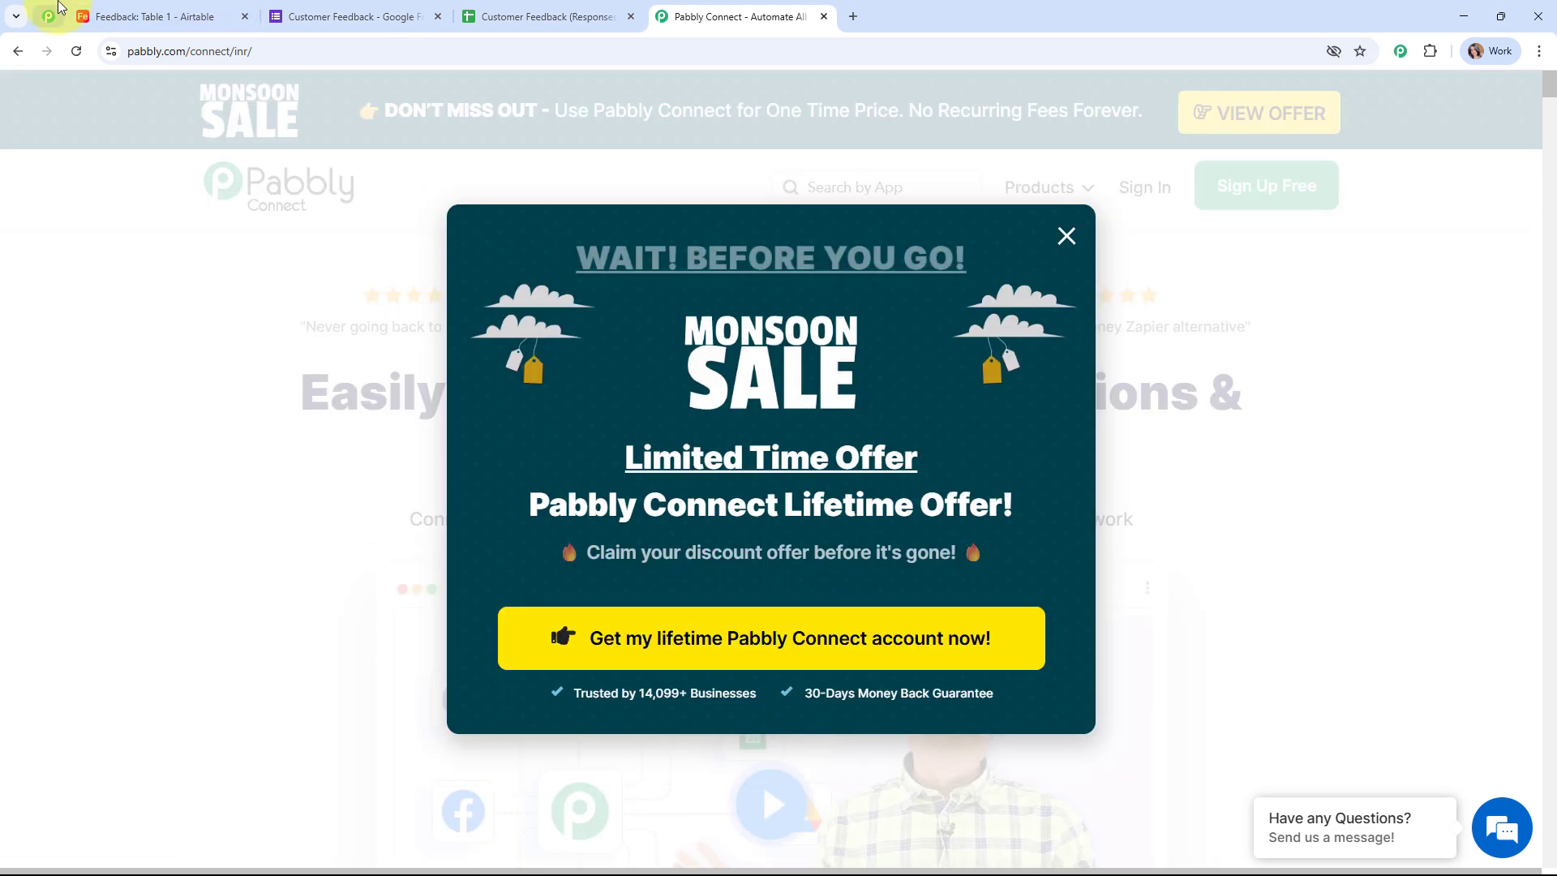
# Step: Browse down through the pinned Pabbly community page
pyautogui.click(54, 9)
pyautogui.click(791, 302)
pyautogui.scroll(-5, 791, 301)
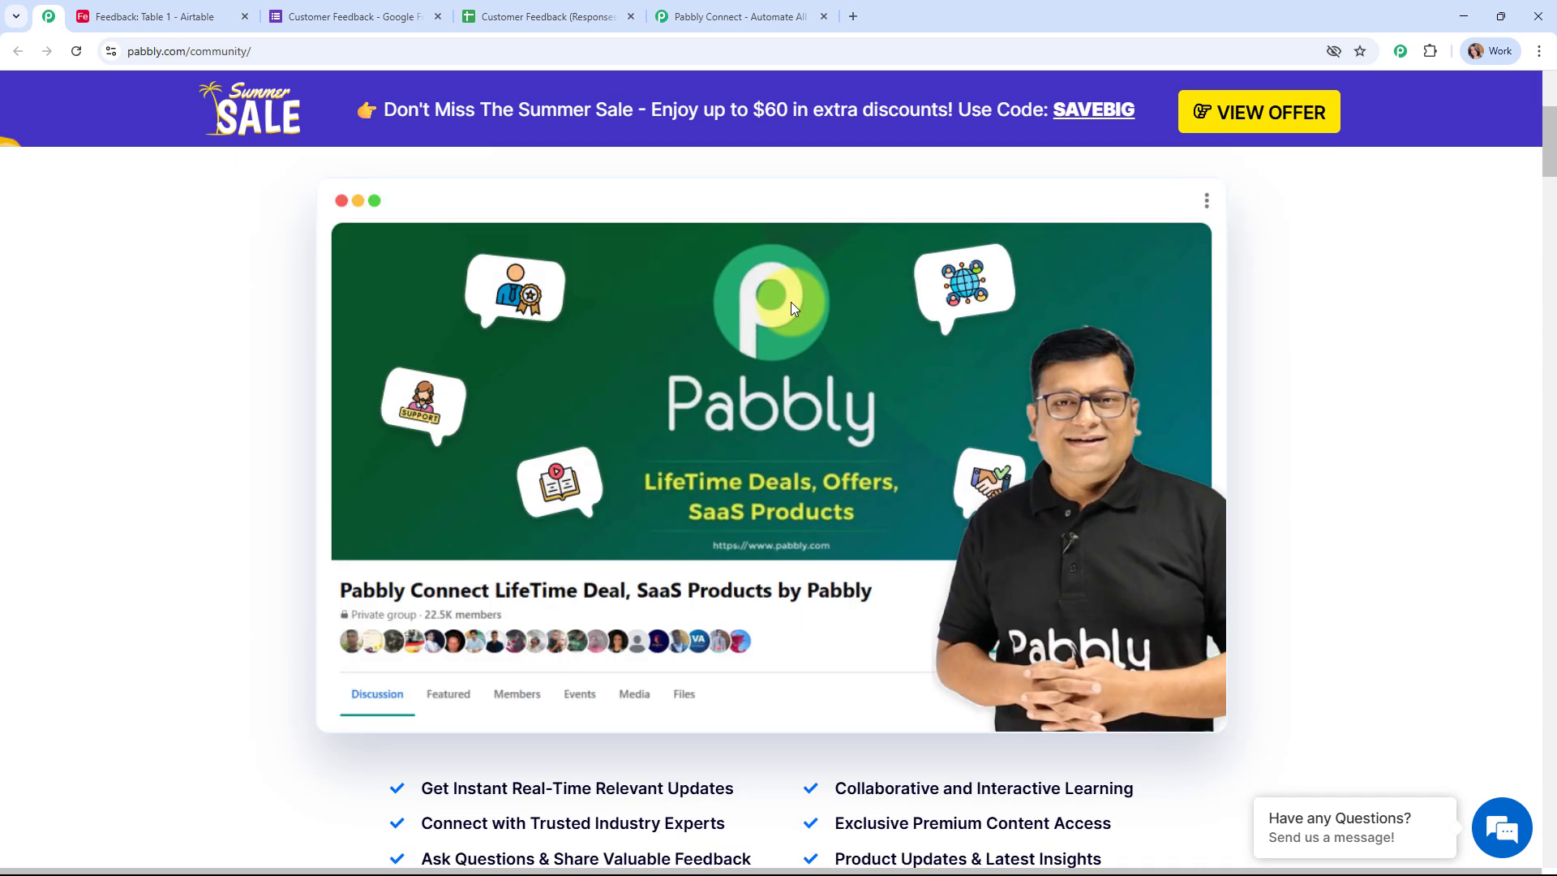
pyautogui.scroll(-3, 790, 301)
pyautogui.scroll(-3, 791, 302)
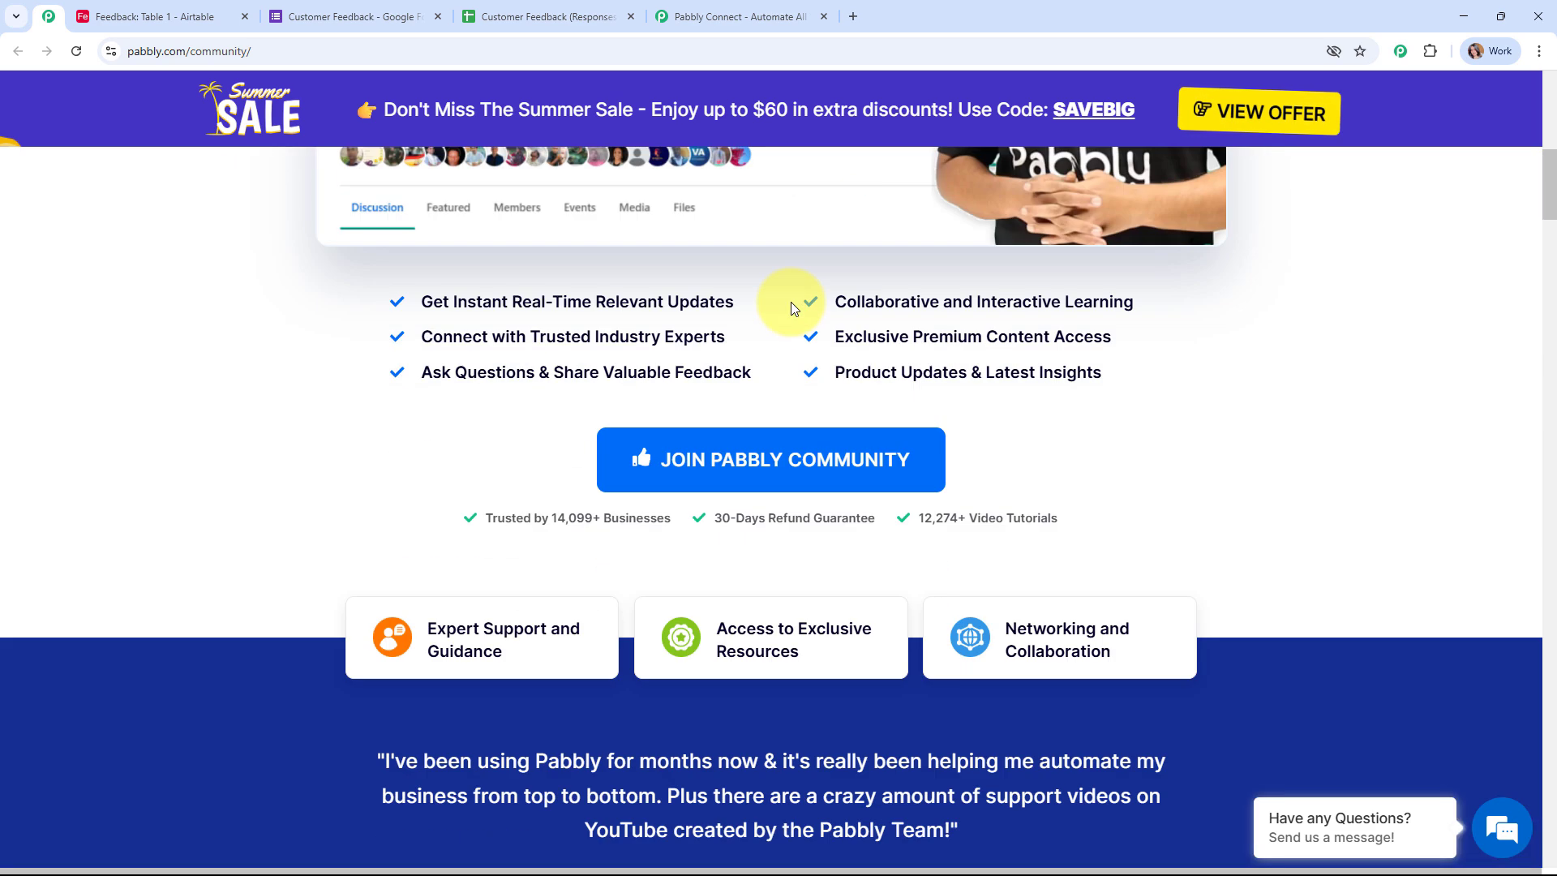
pyautogui.scroll(-3, 790, 301)
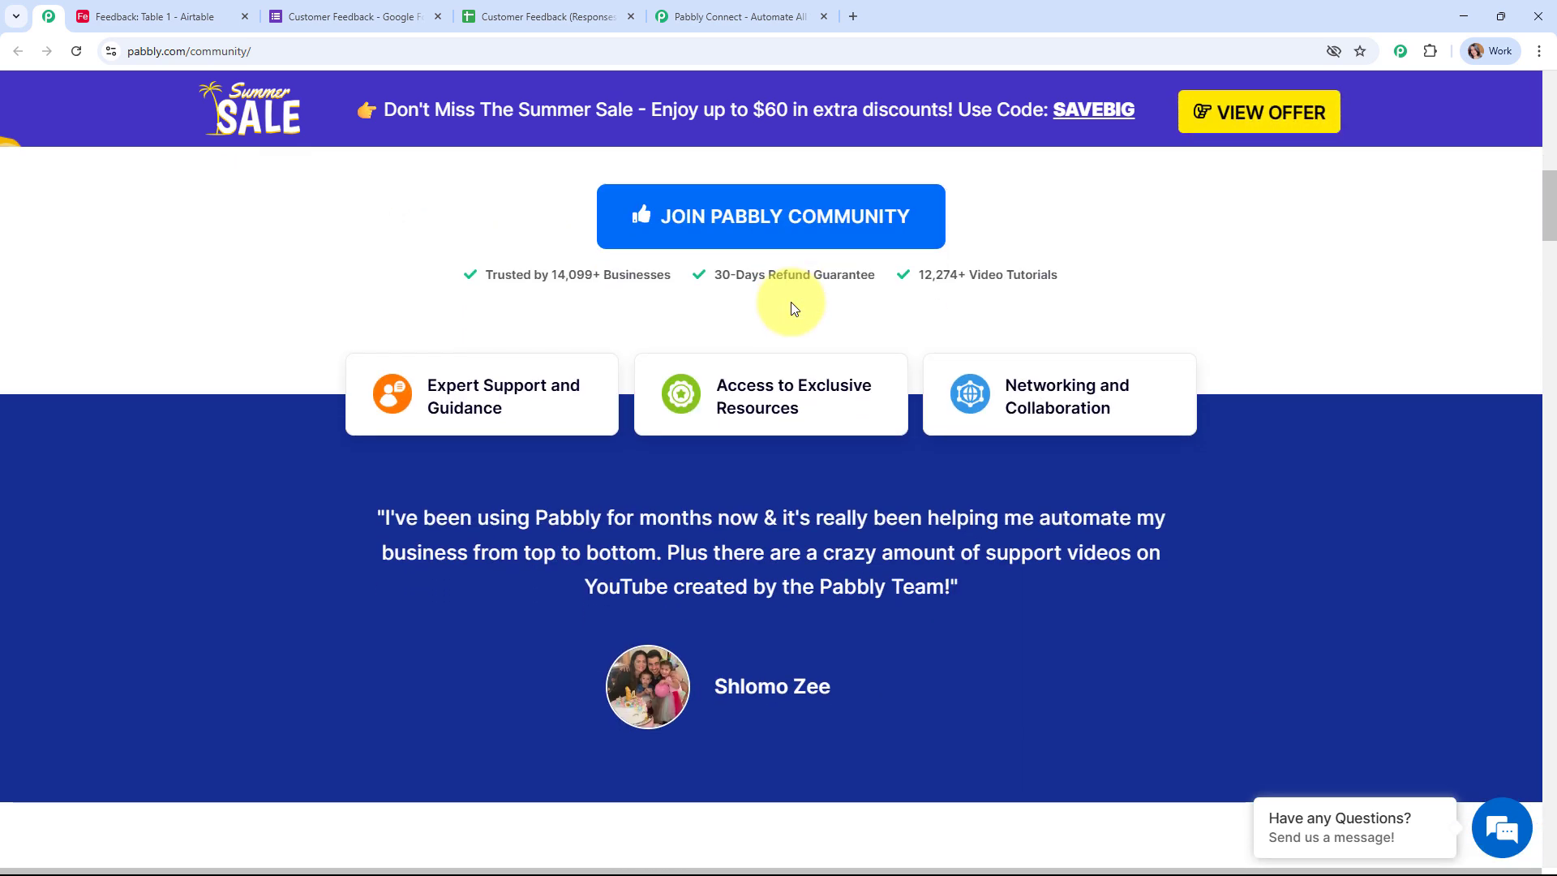
pyautogui.scroll(-3, 790, 301)
pyautogui.scroll(-5, 791, 307)
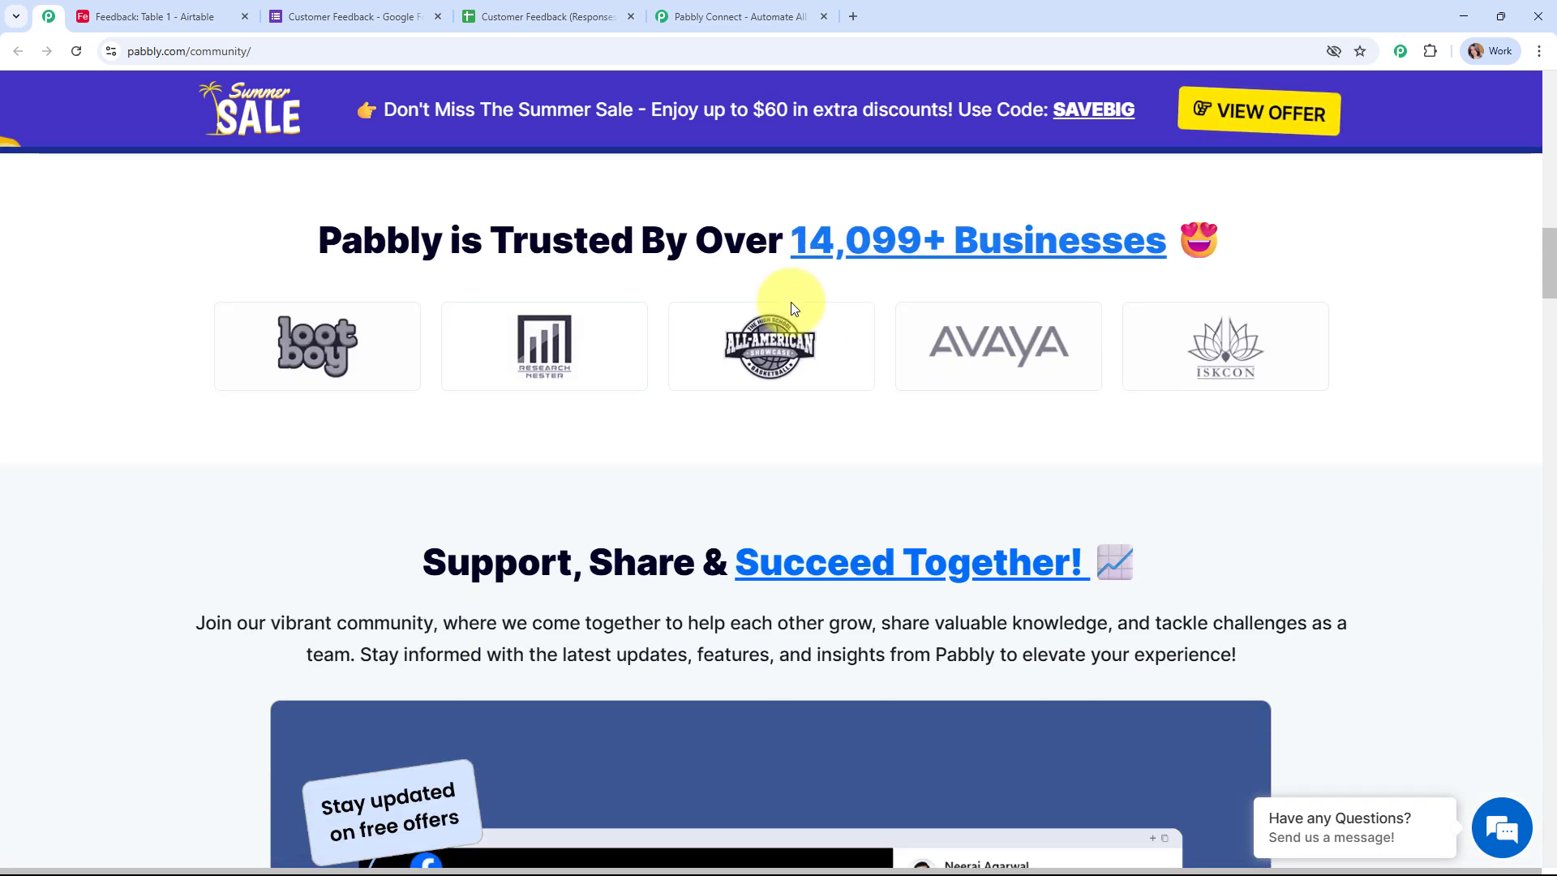
pyautogui.scroll(-3, 793, 308)
pyautogui.scroll(-3, 792, 303)
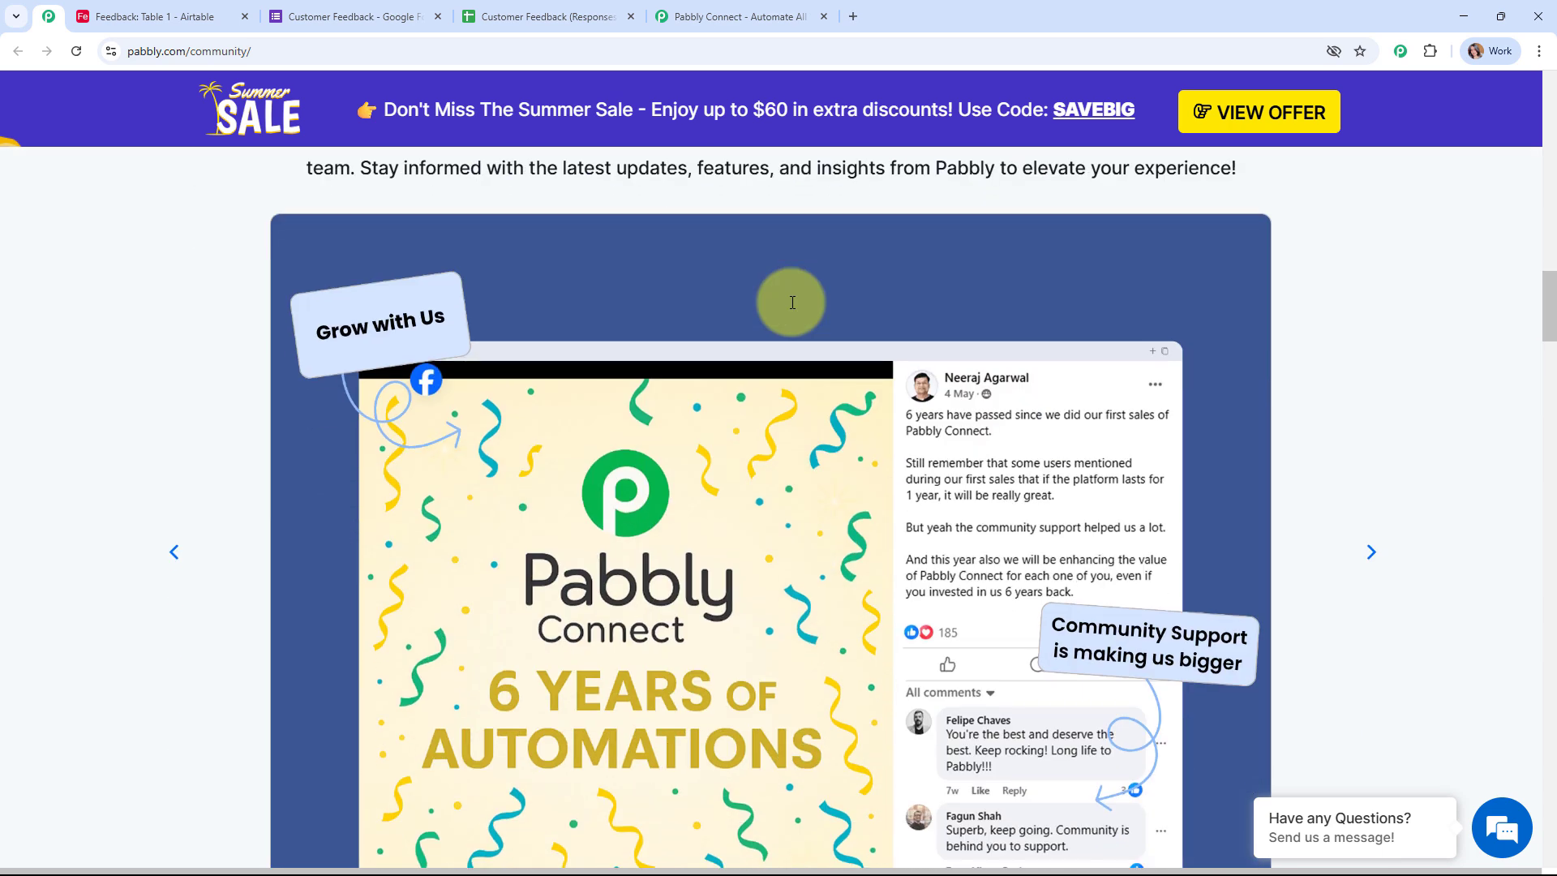
pyautogui.scroll(-3, 792, 301)
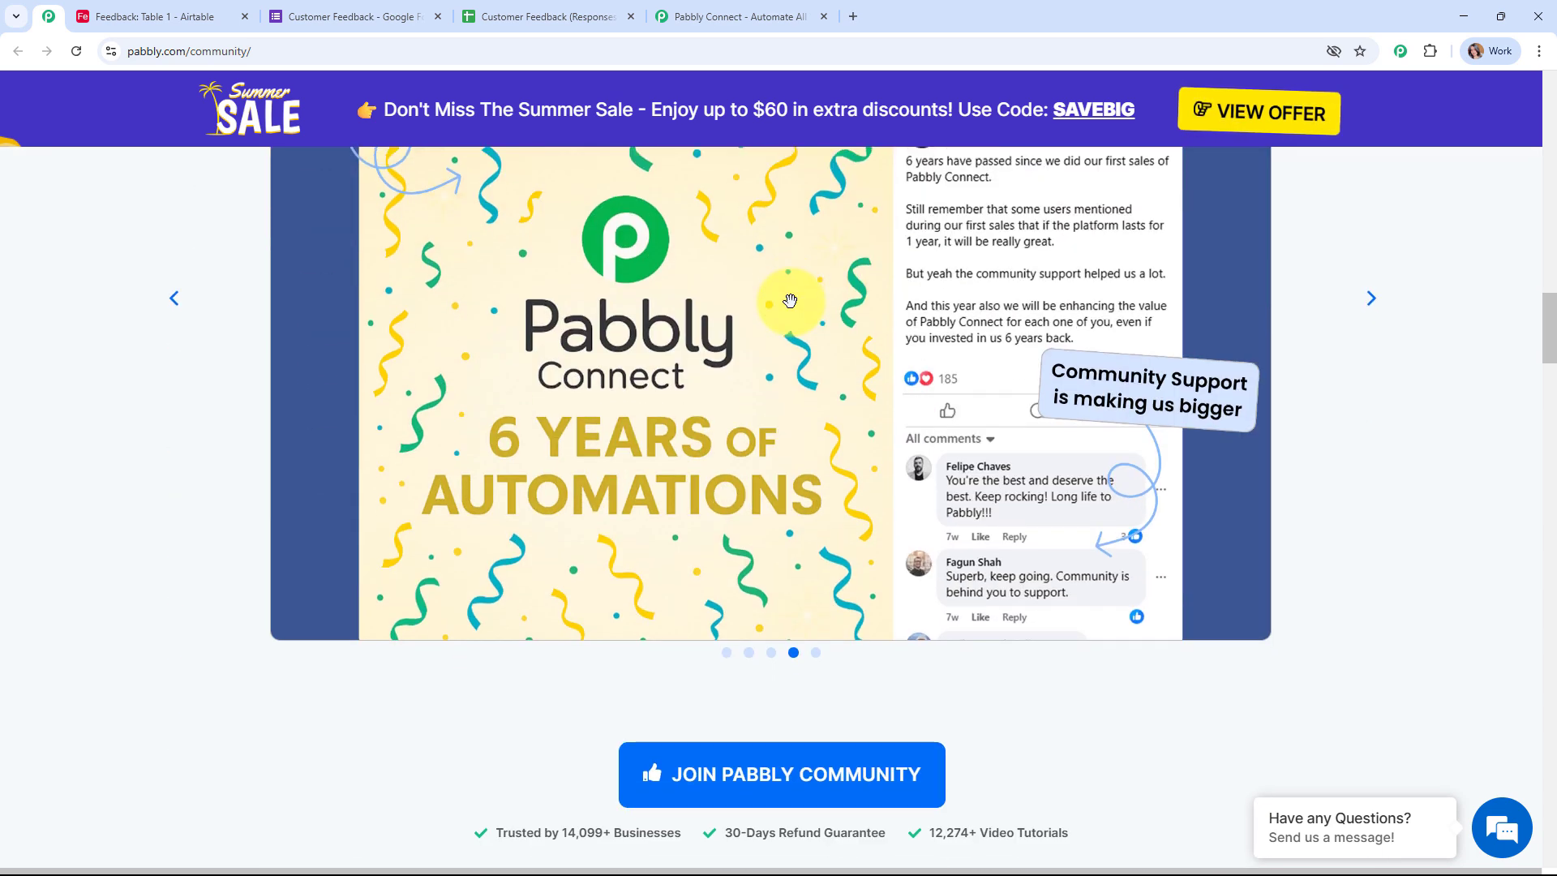
pyautogui.scroll(-3, 791, 301)
pyautogui.scroll(-2, 791, 302)
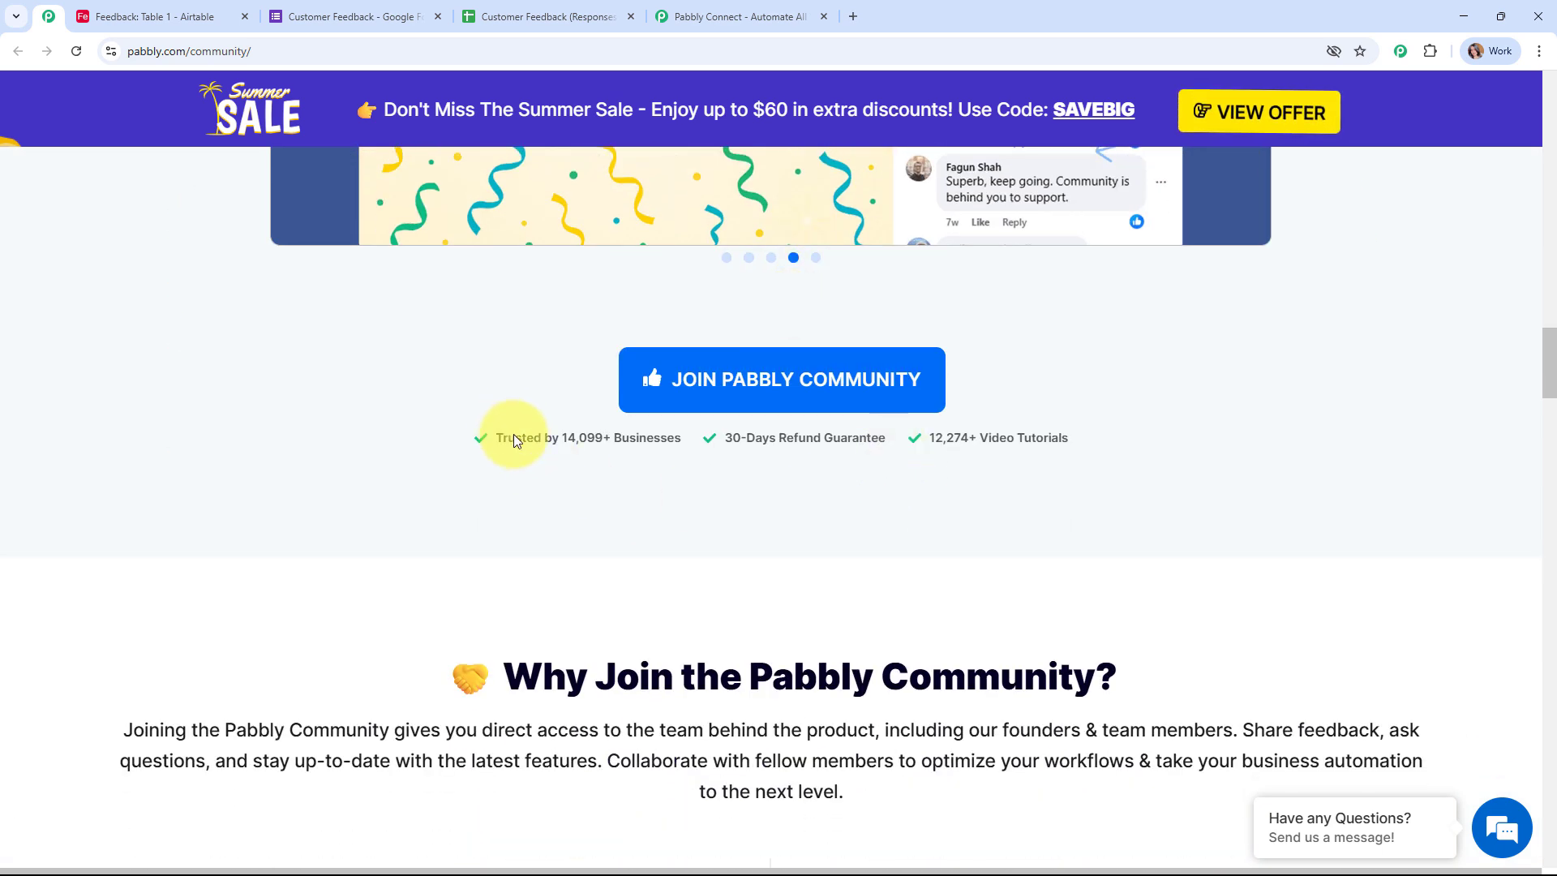
# Step: Return to the Pabbly Connect tab and close the Monsoon Sale popup
pyautogui.scroll(8, 1076, 399)
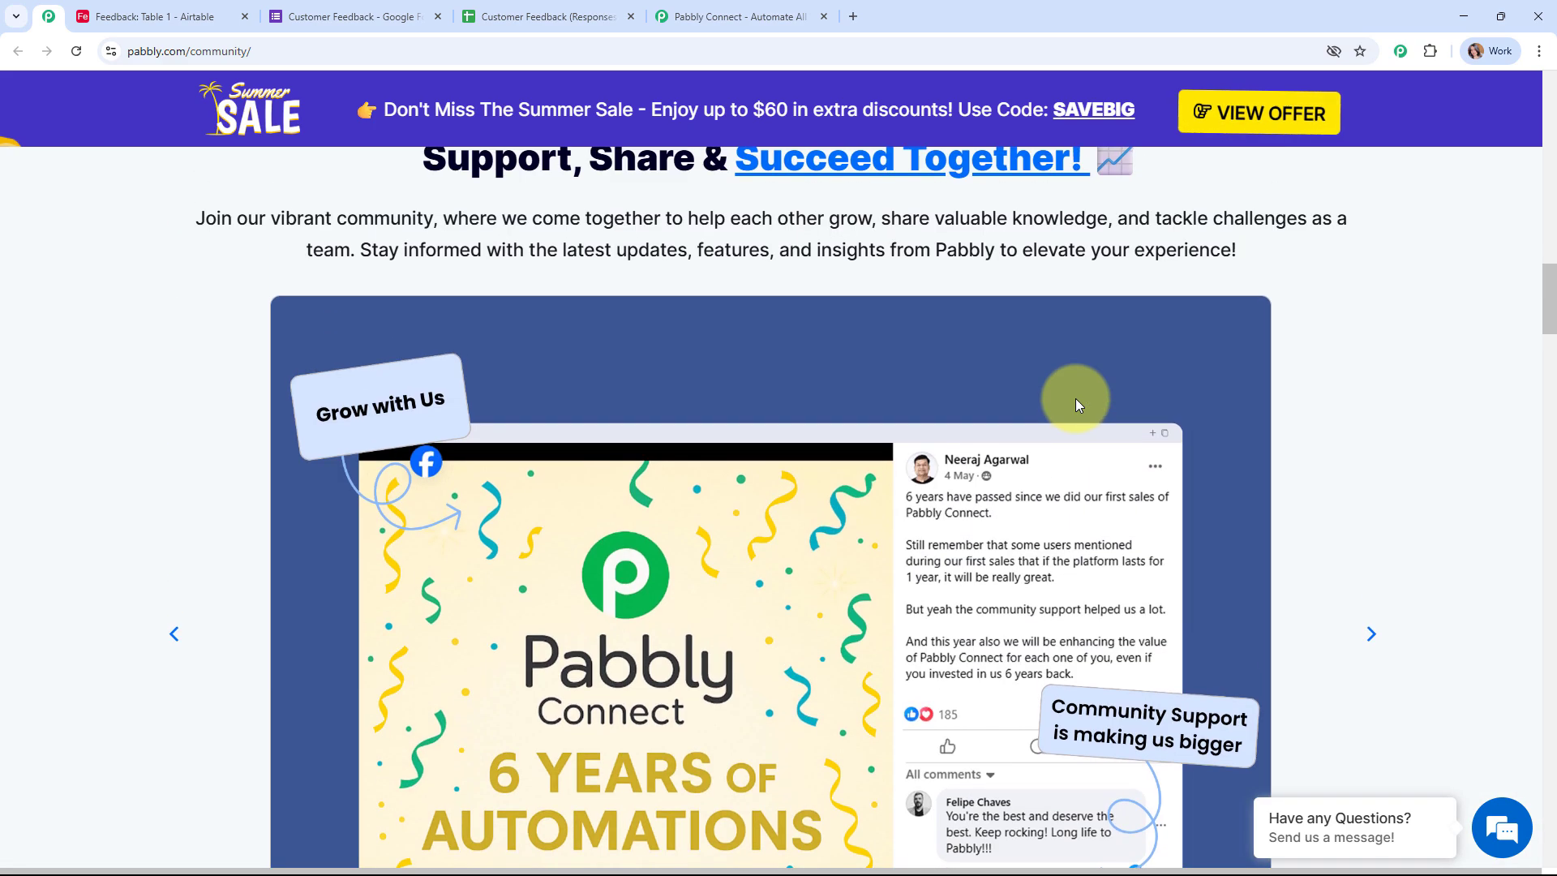
pyautogui.scroll(20, 1075, 397)
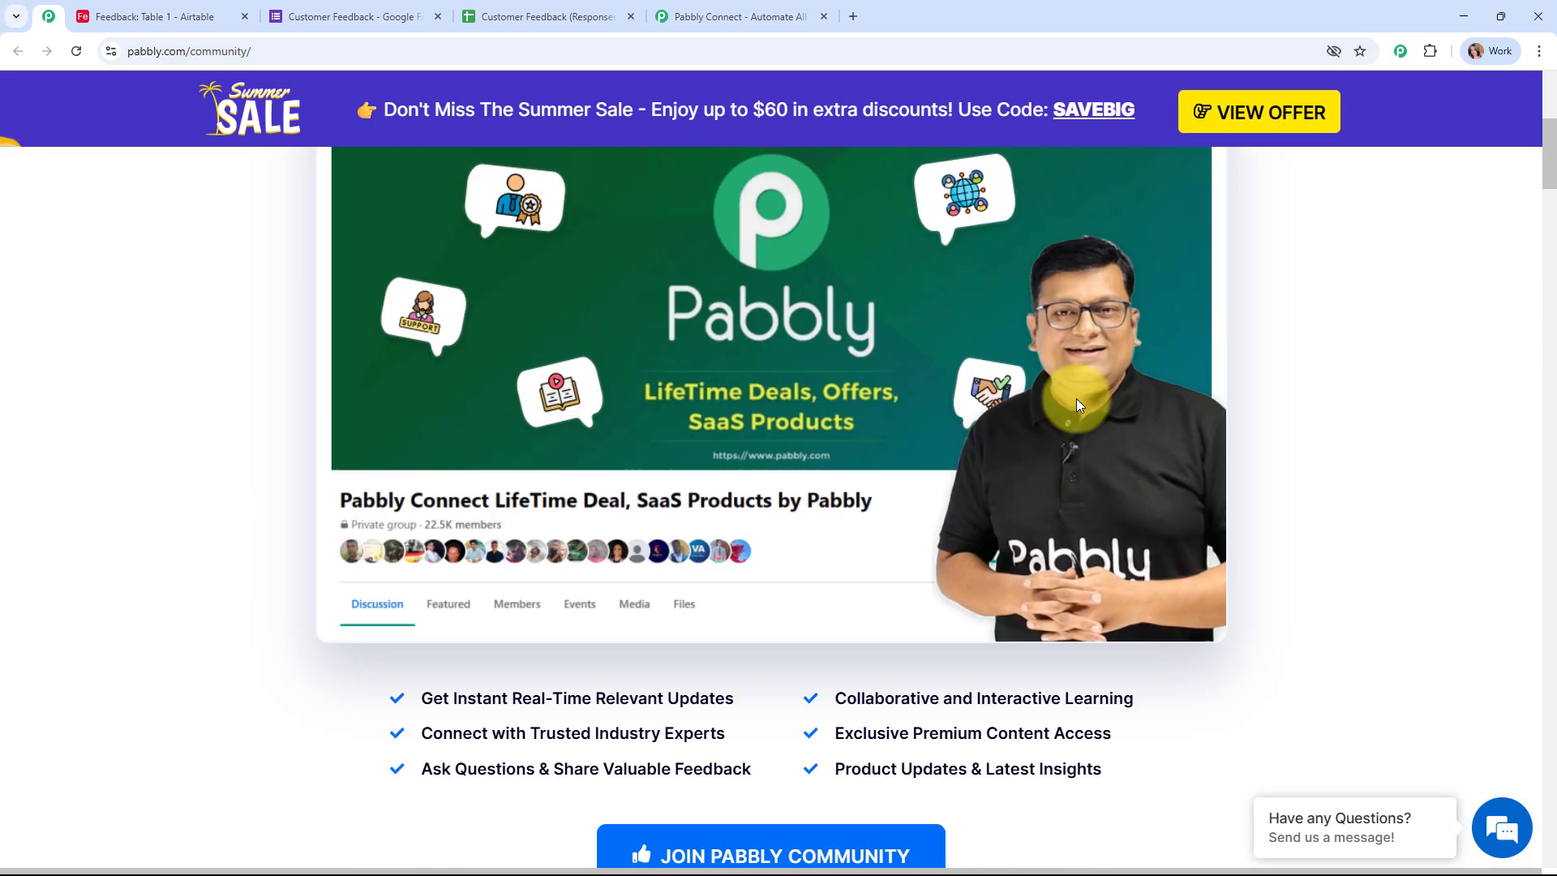
pyautogui.scroll(6, 1077, 397)
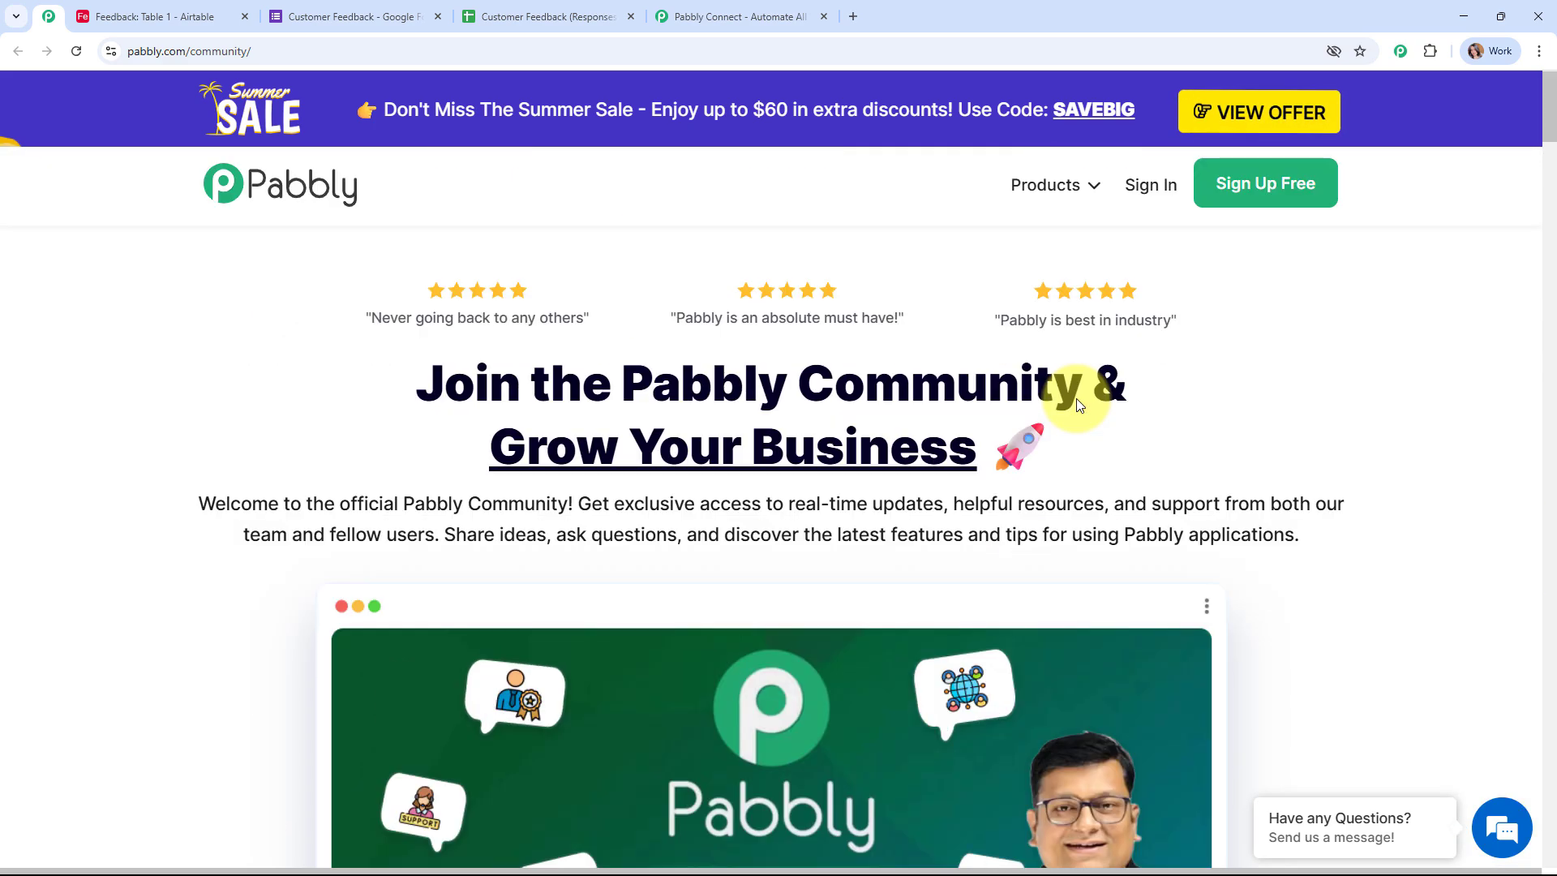
pyautogui.click(717, 15)
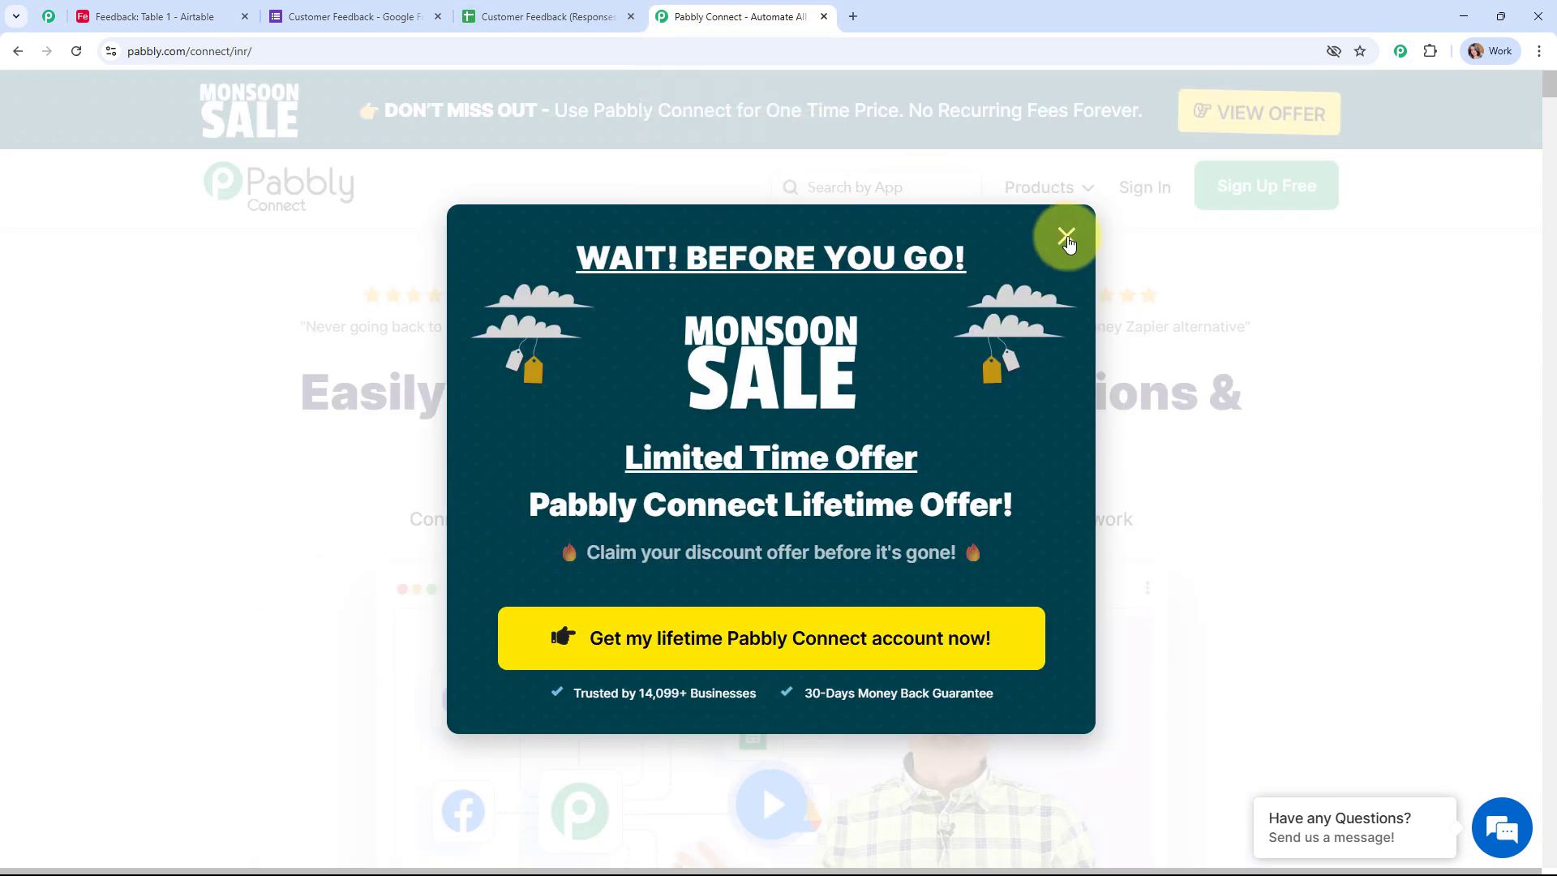
pyautogui.click(1066, 237)
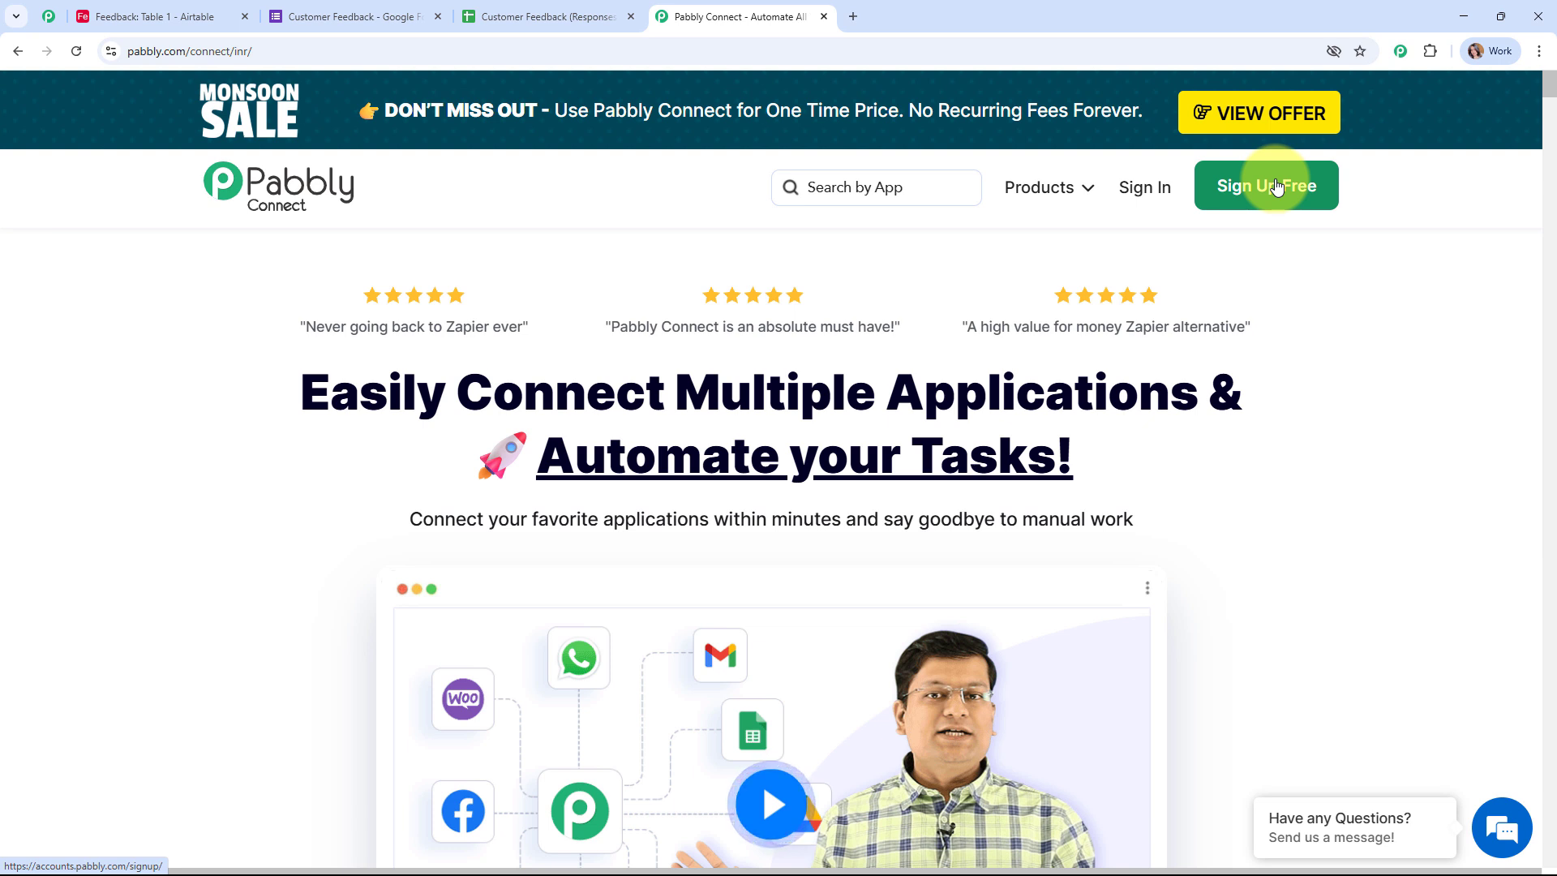
# Step: Log in to Pabbly Accounts and launch Pabbly Connect from the All Pabbly Apps list
pyautogui.click(1171, 187)
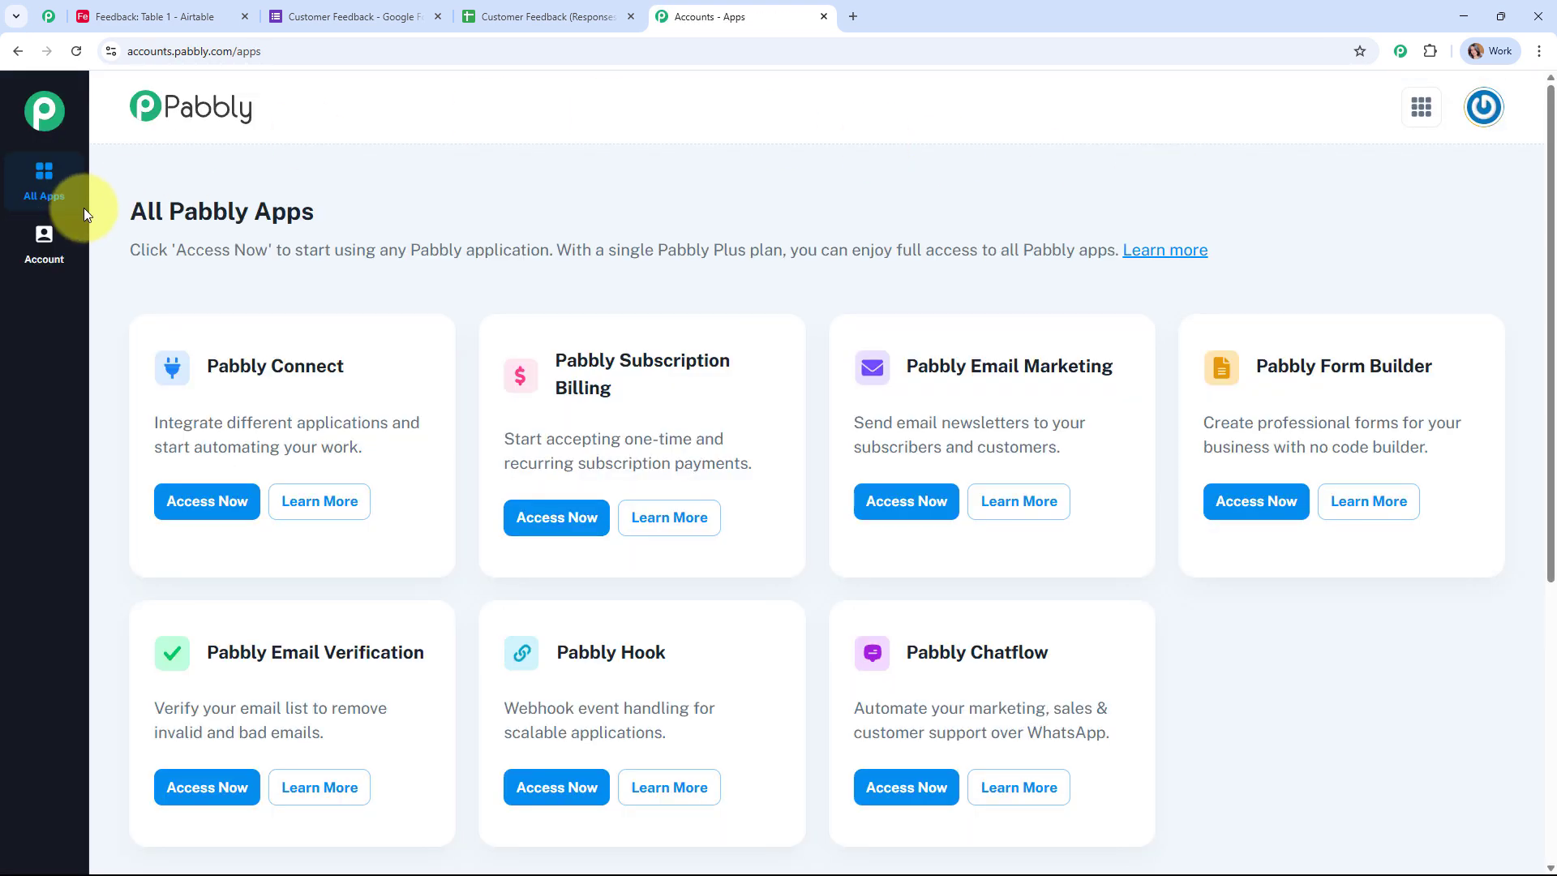
pyautogui.moveTo(114, 212); pyautogui.dragTo(527, 213)
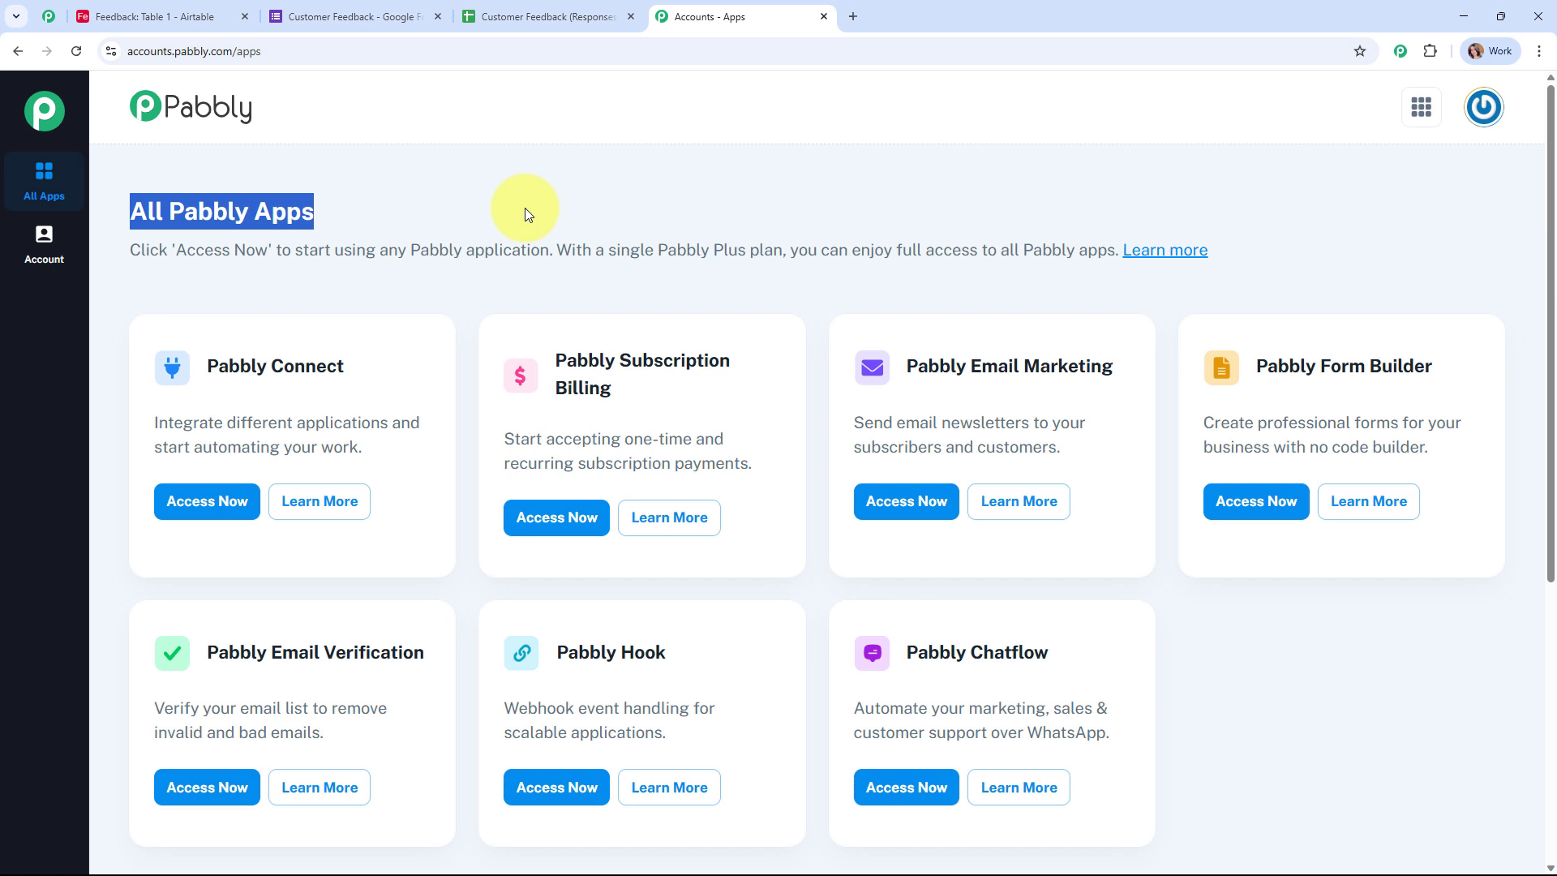
pyautogui.click(525, 213)
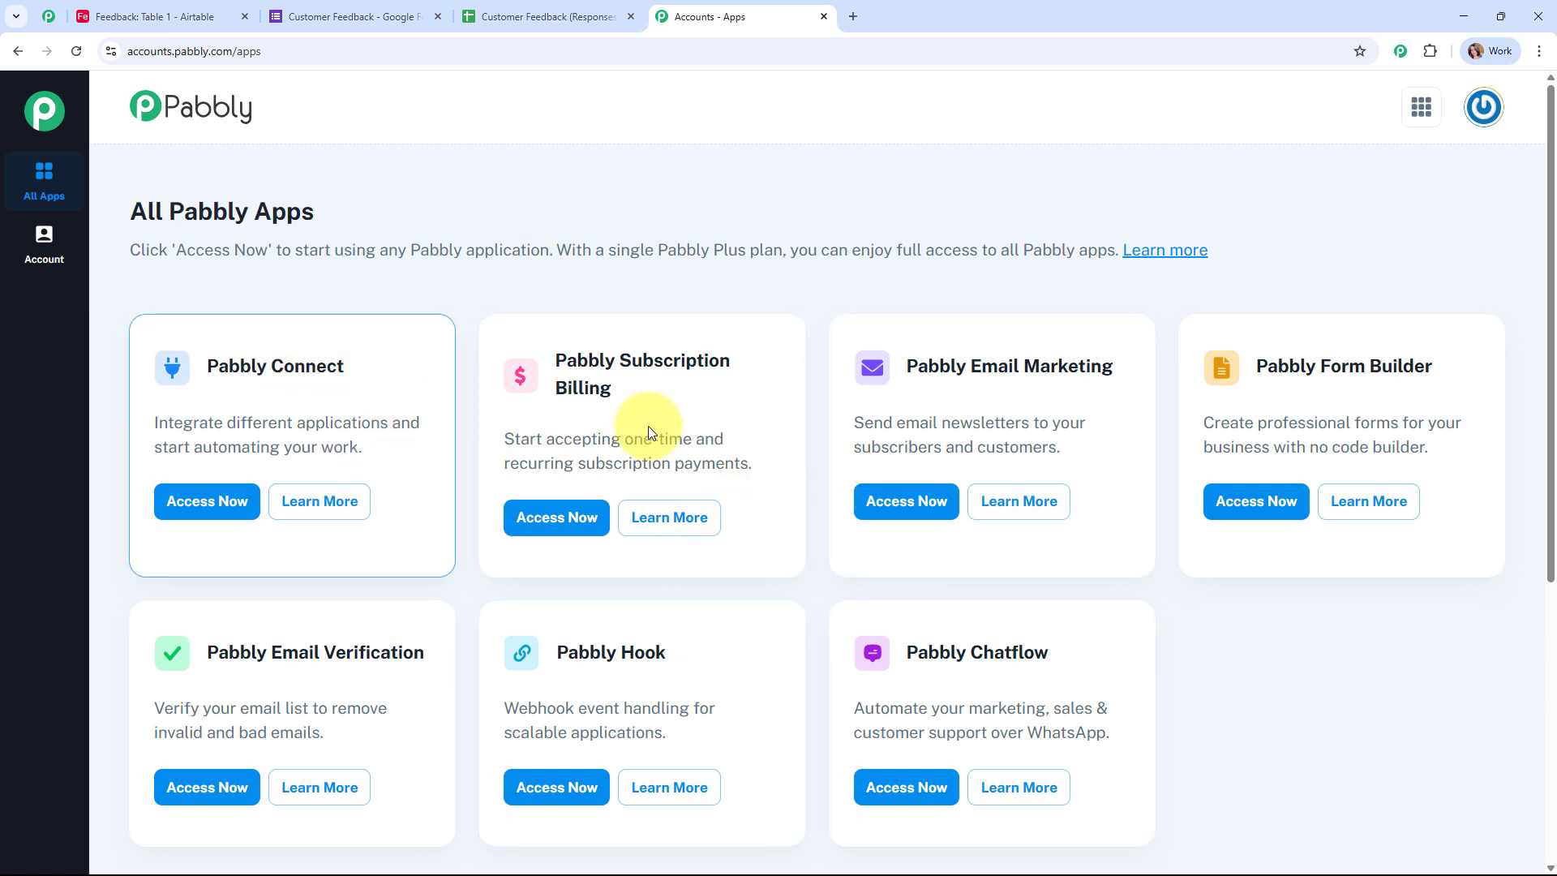
pyautogui.click(208, 502)
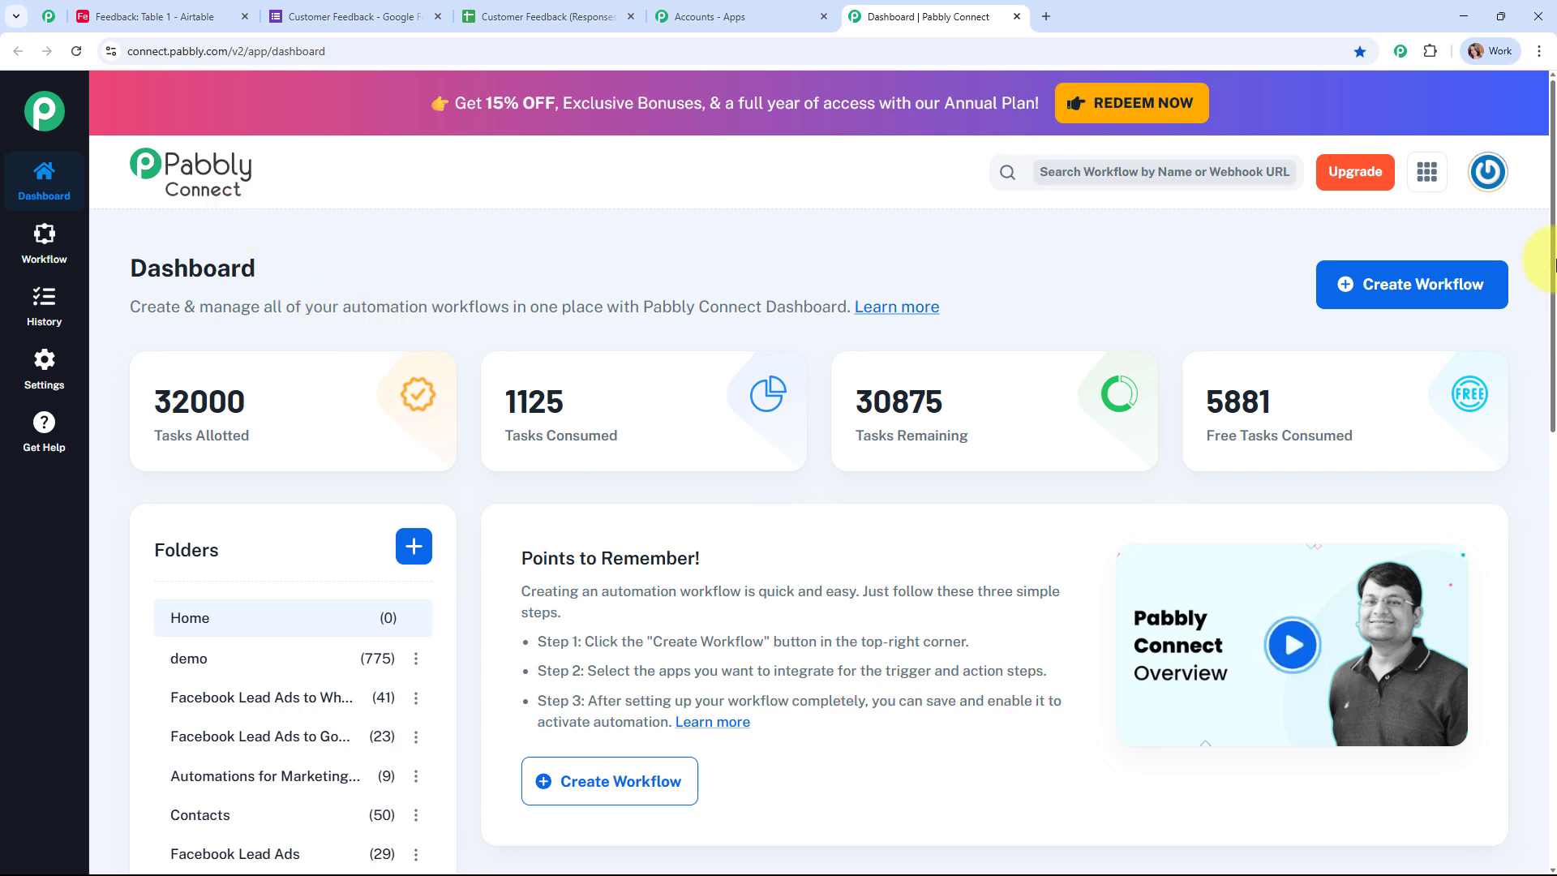
# Step: Create a Classic workflow named 'Track Customer Feedback from Google Forms to Airtable' in the Automations folder
pyautogui.click(1355, 283)
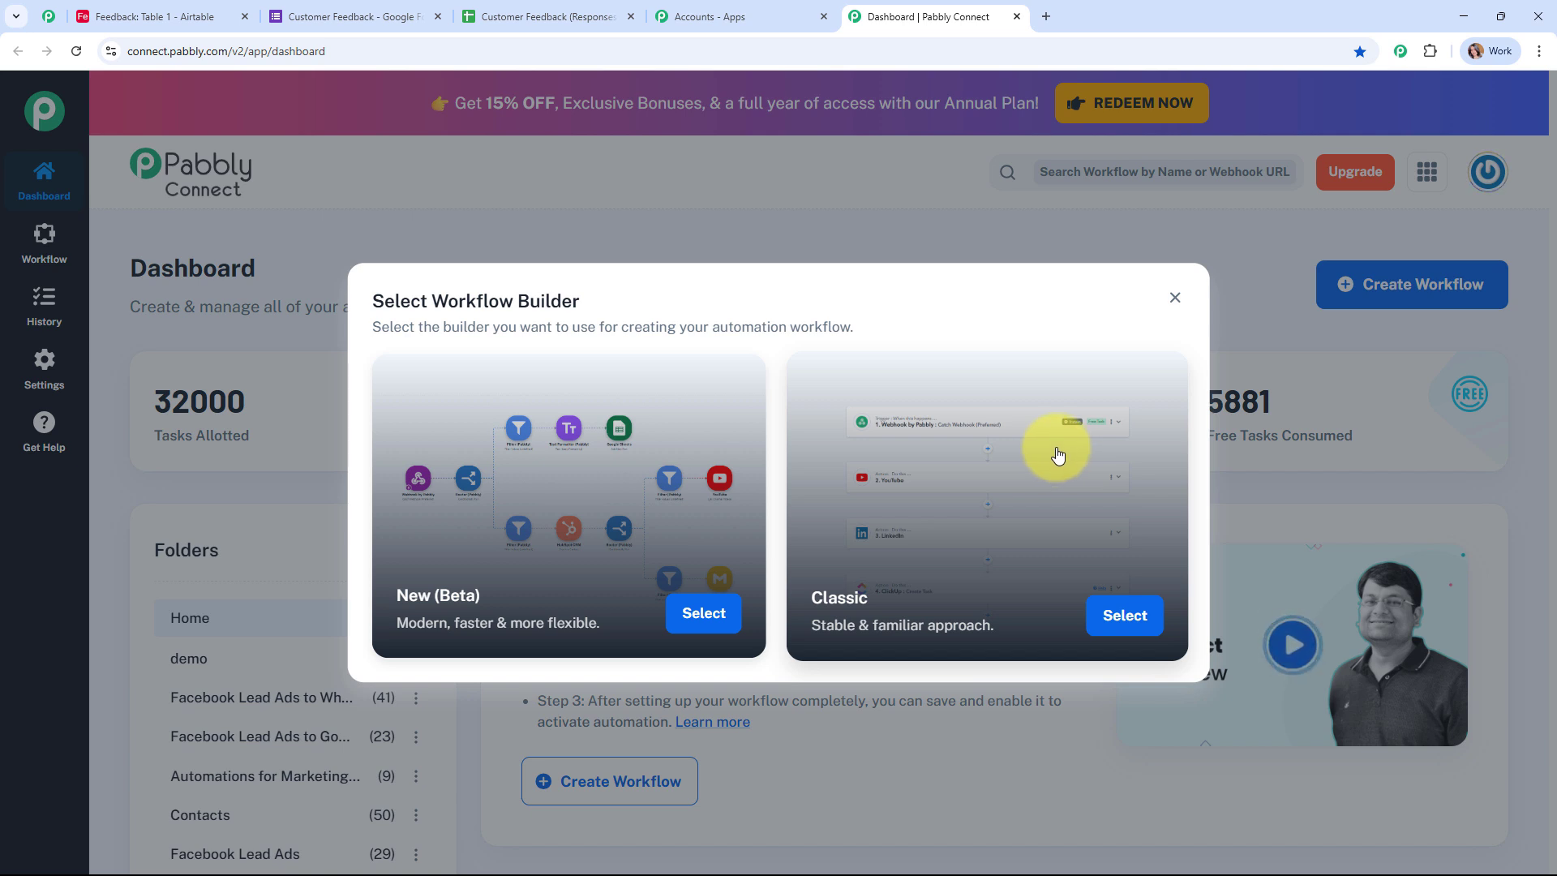
pyautogui.click(702, 625)
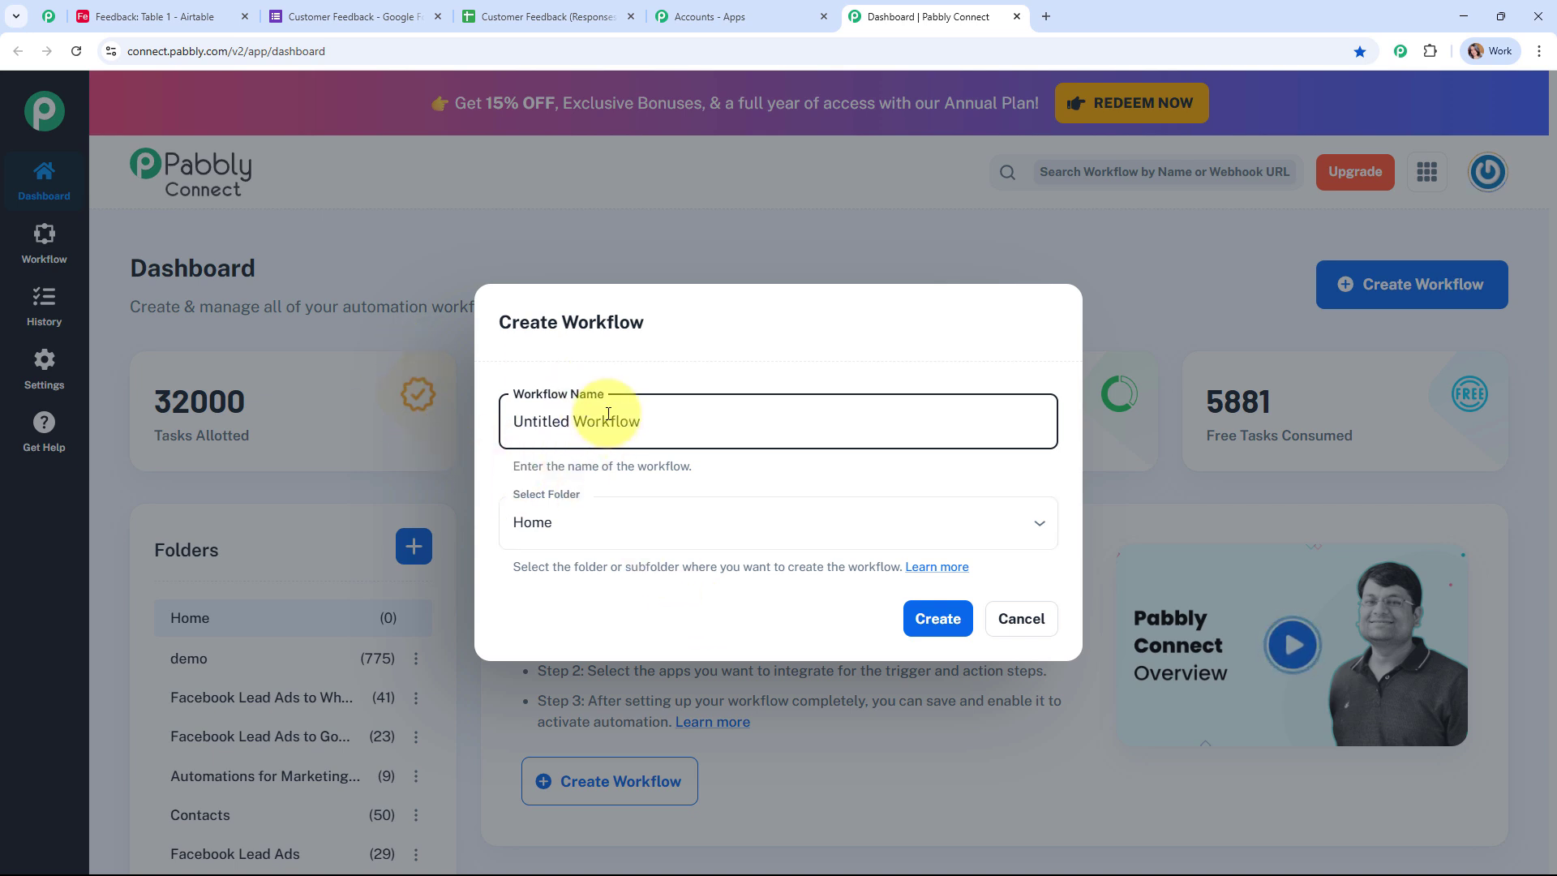
pyautogui.moveTo(641, 421); pyautogui.dragTo(444, 427)
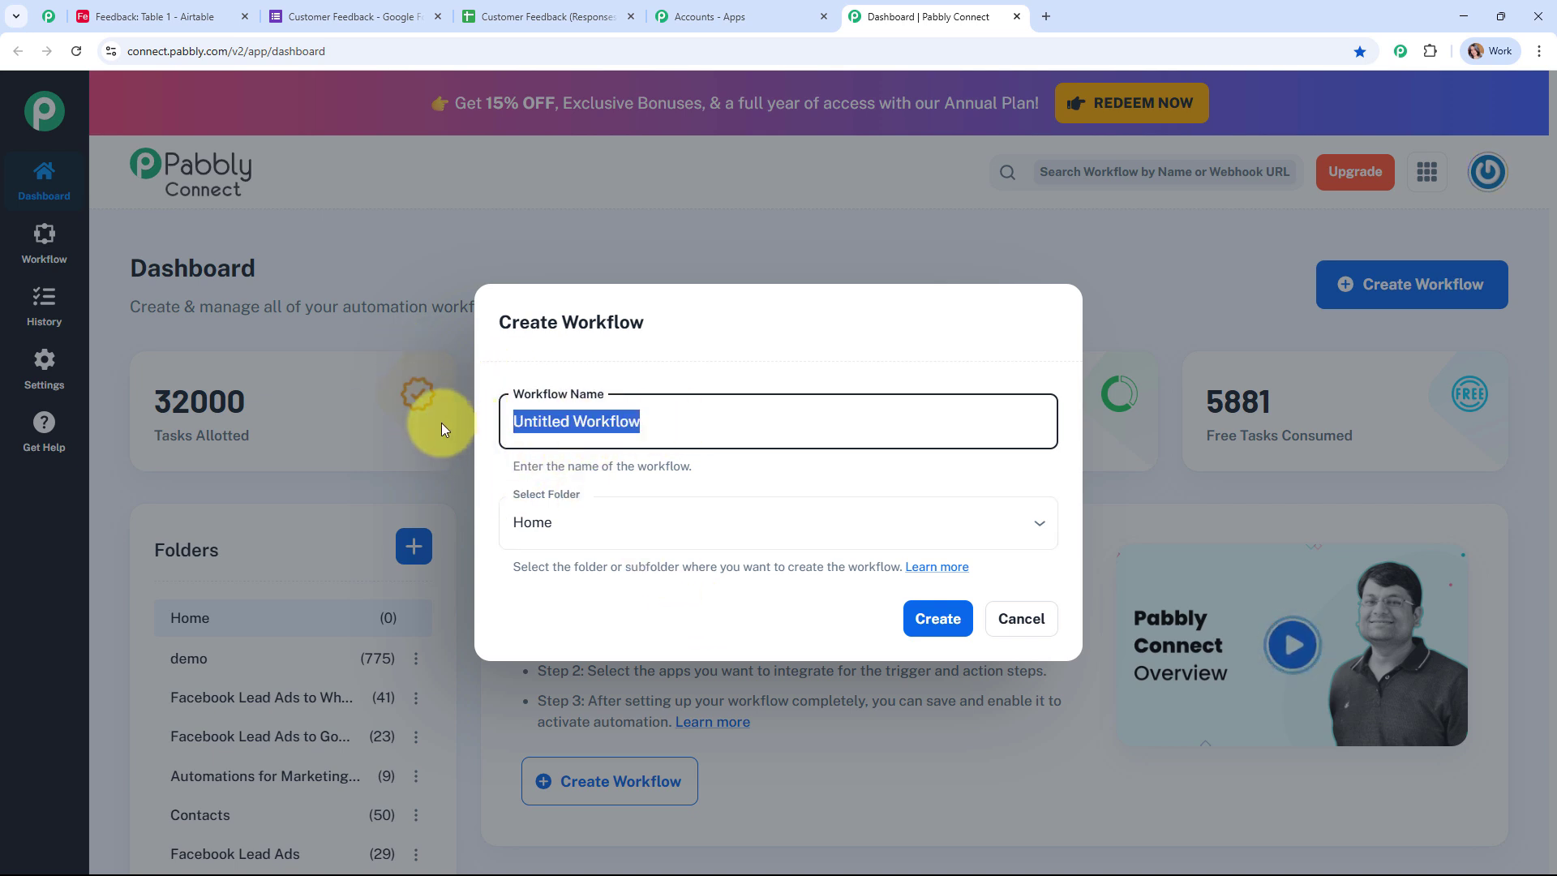
pyautogui.write('Track Customer Feedback from Google Forms to Airtable')
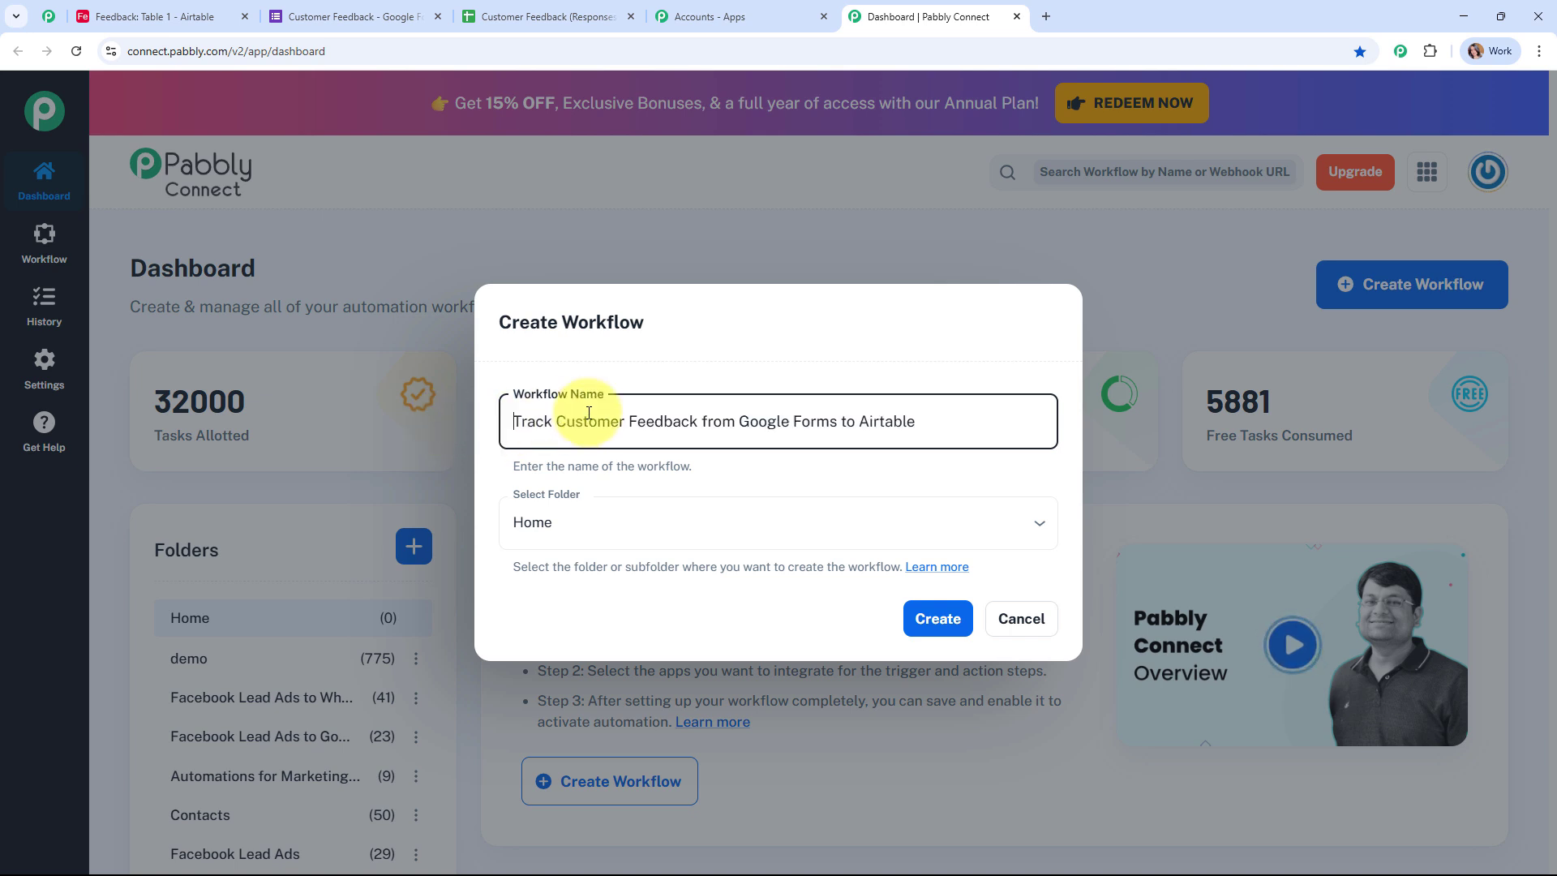
pyautogui.moveTo(589, 413); pyautogui.dragTo(969, 410)
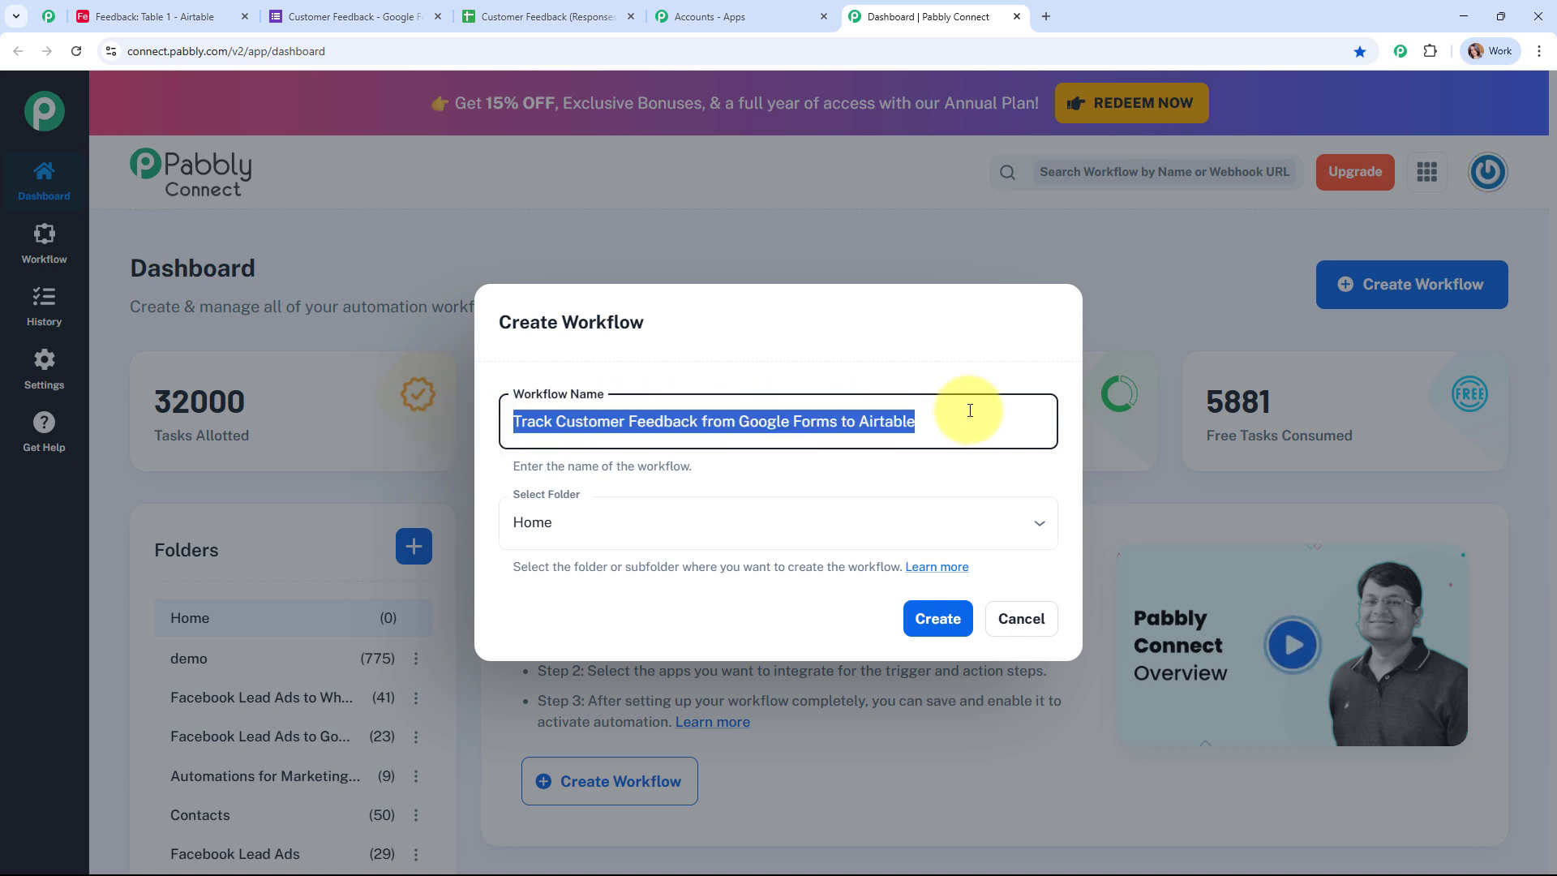
pyautogui.click(853, 469)
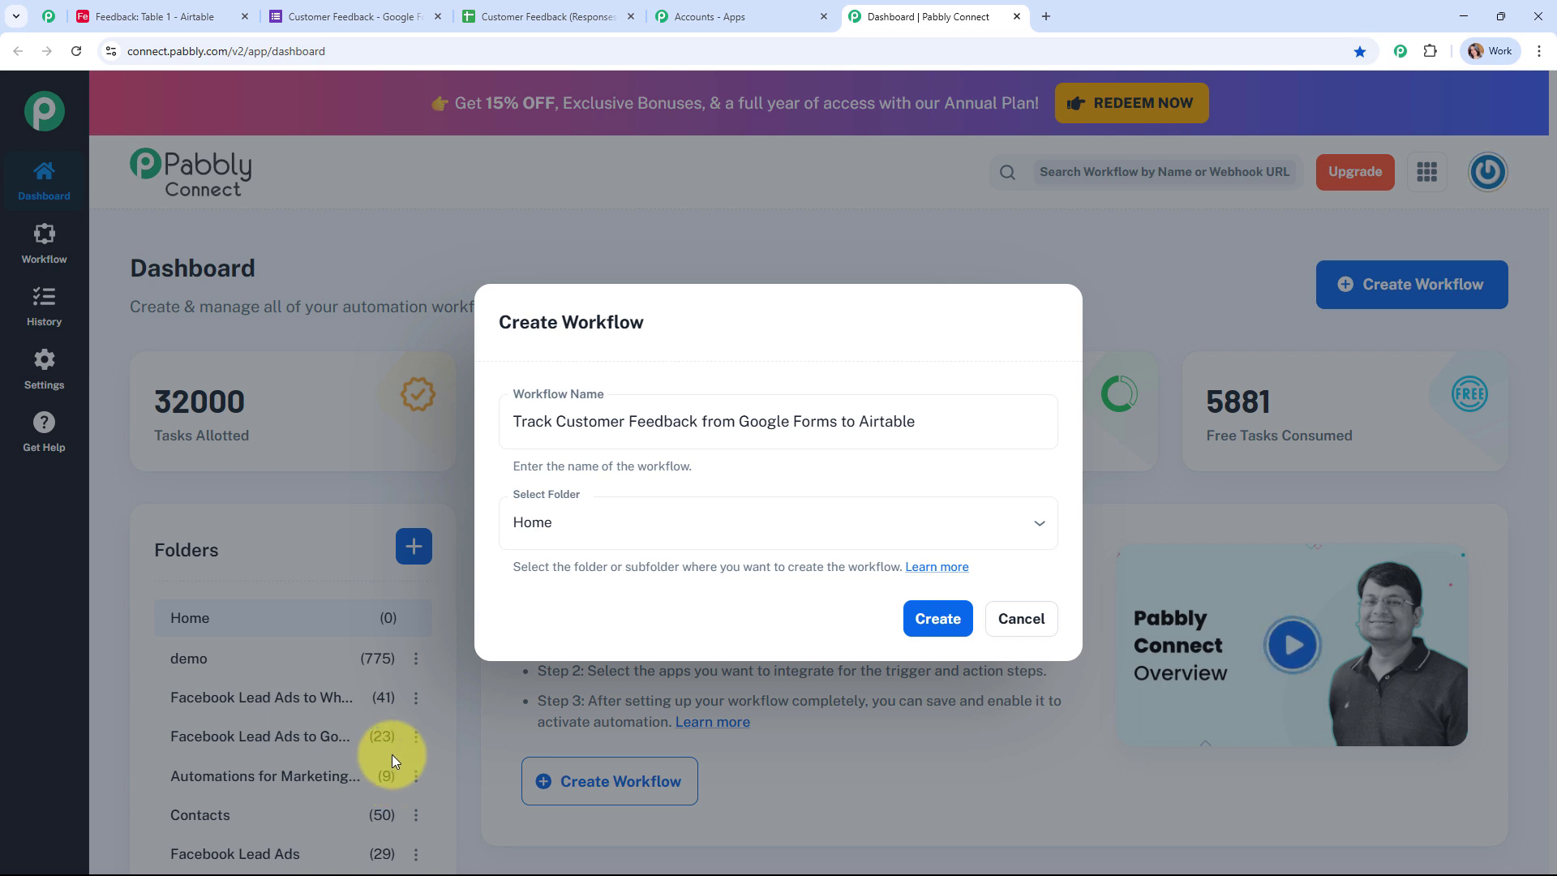
pyautogui.click(622, 537)
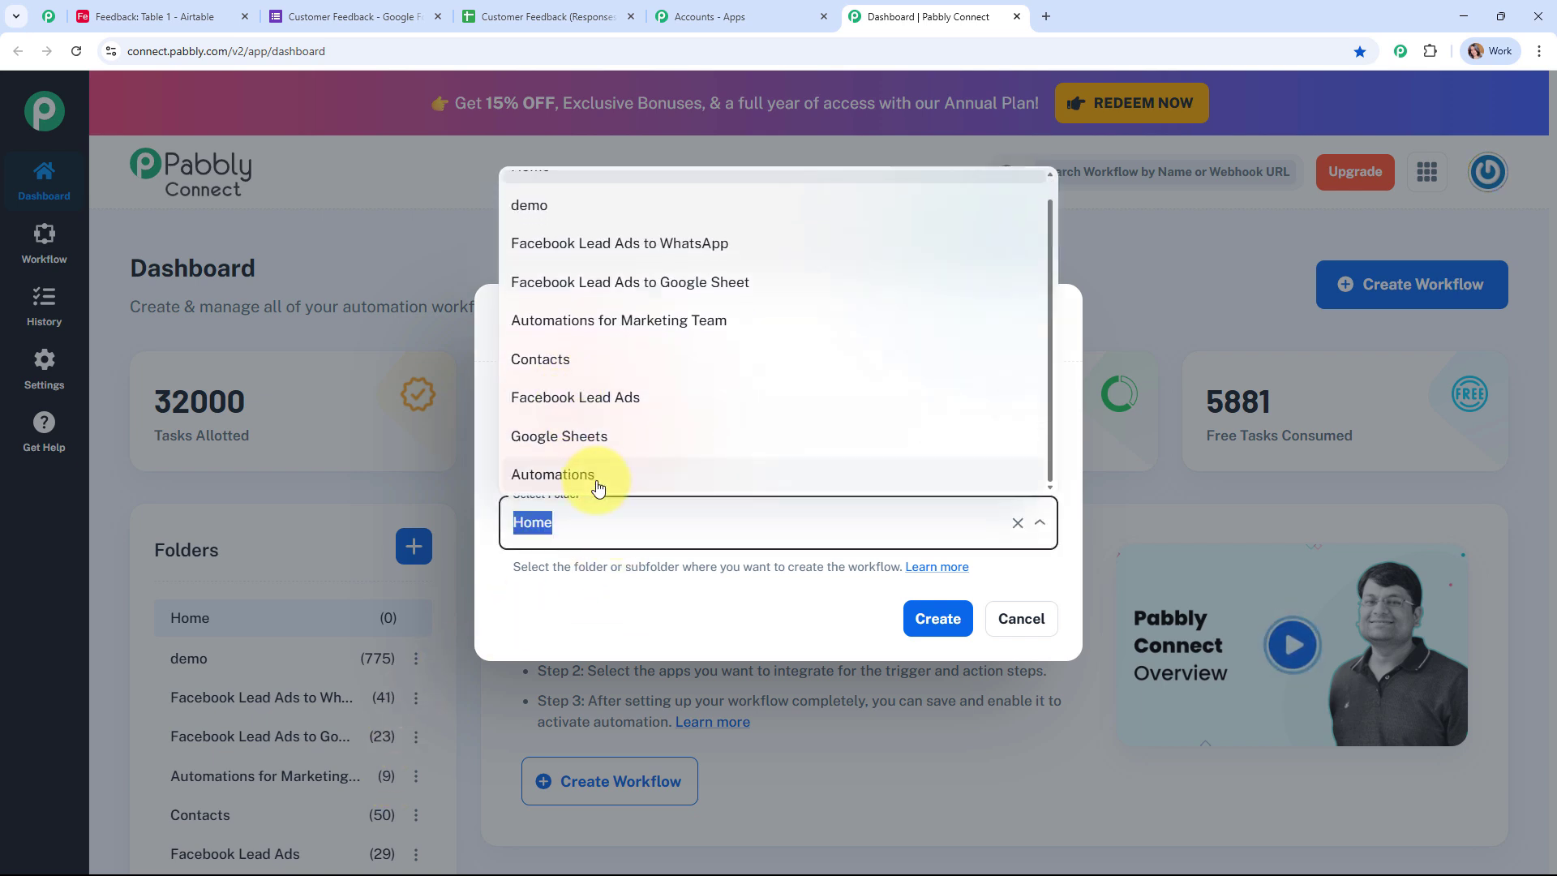
pyautogui.click(597, 483)
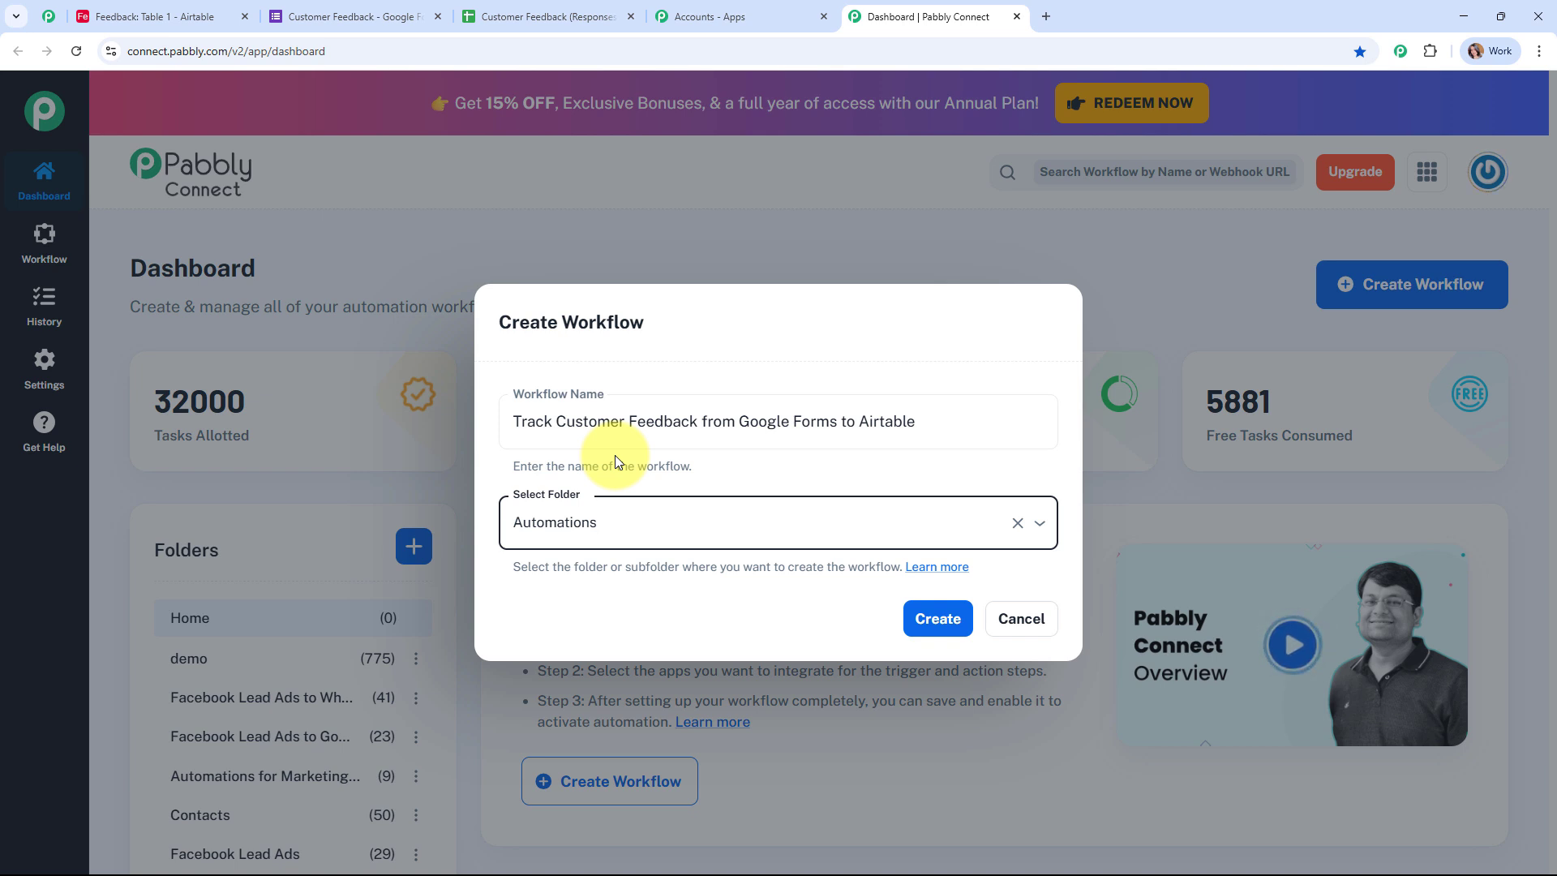
pyautogui.click(911, 569)
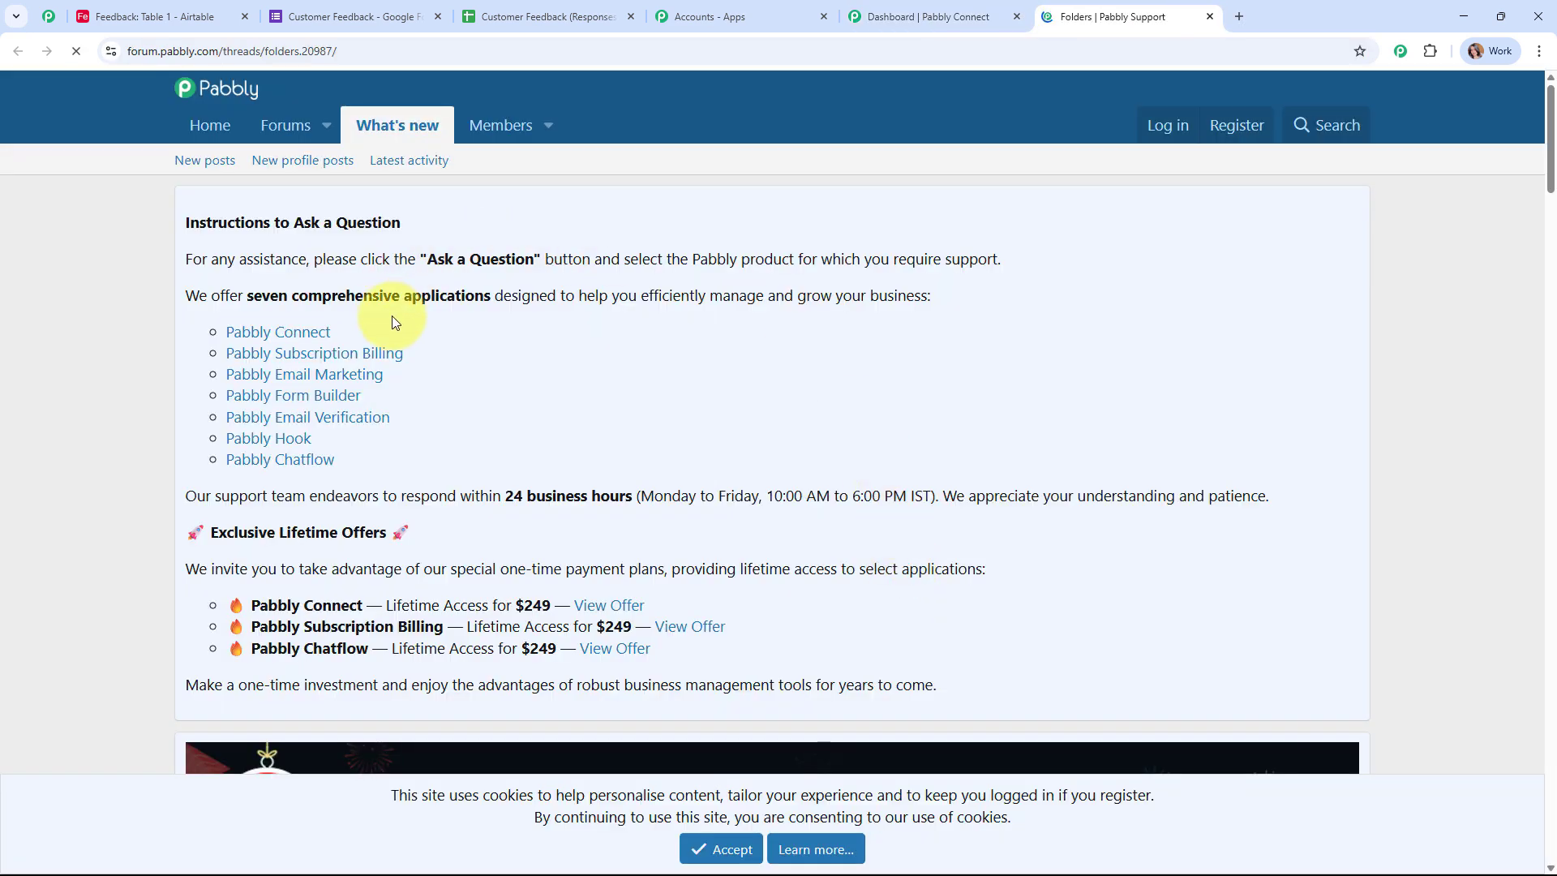
pyautogui.scroll(-10, 777, 412)
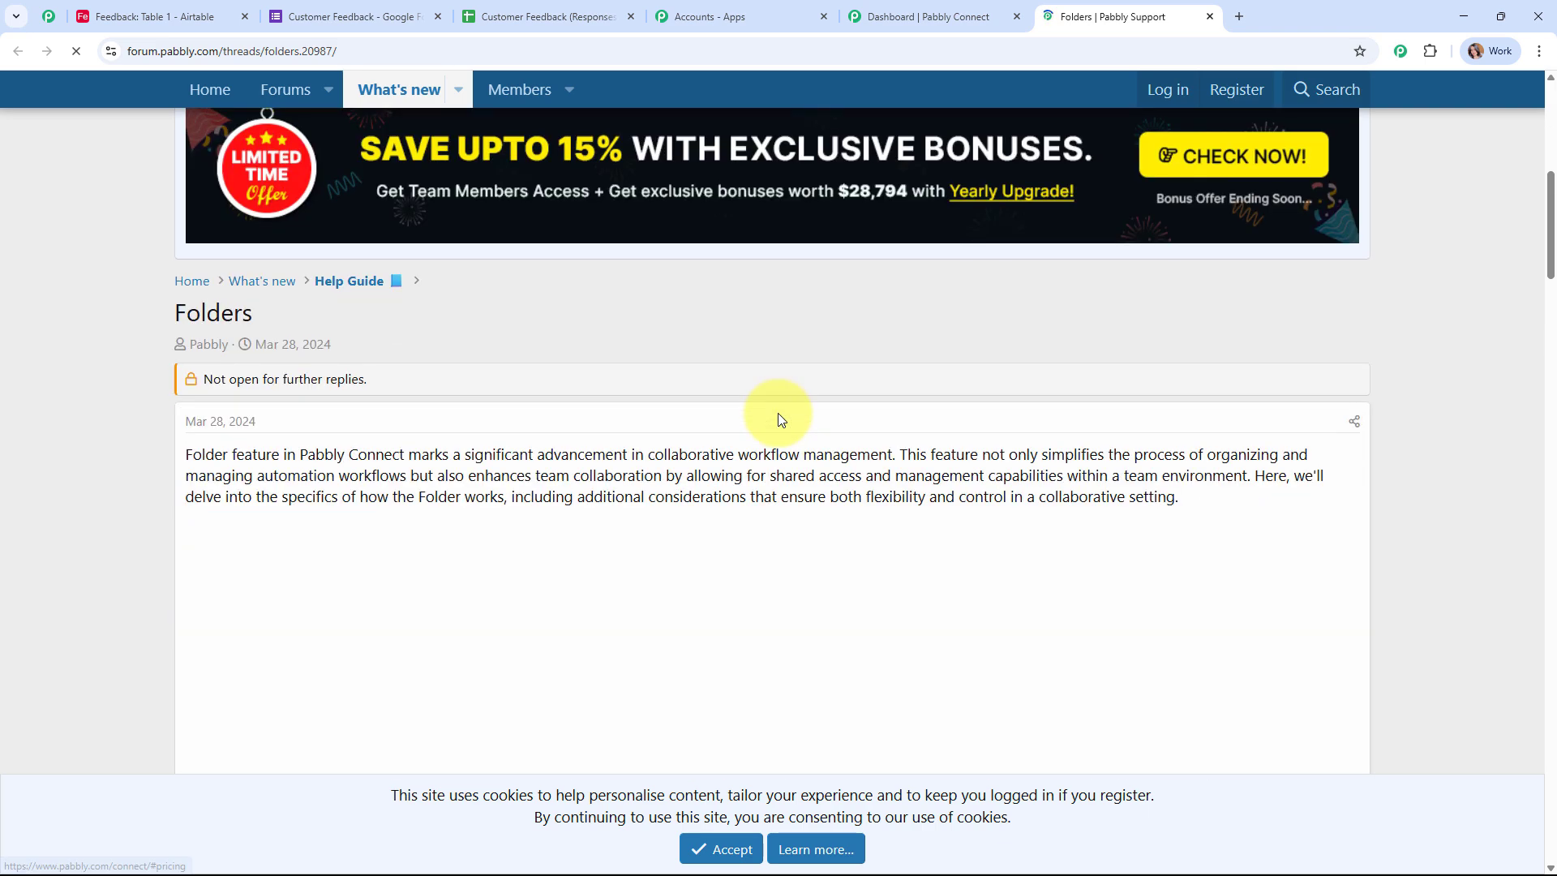
pyautogui.scroll(-8, 778, 424)
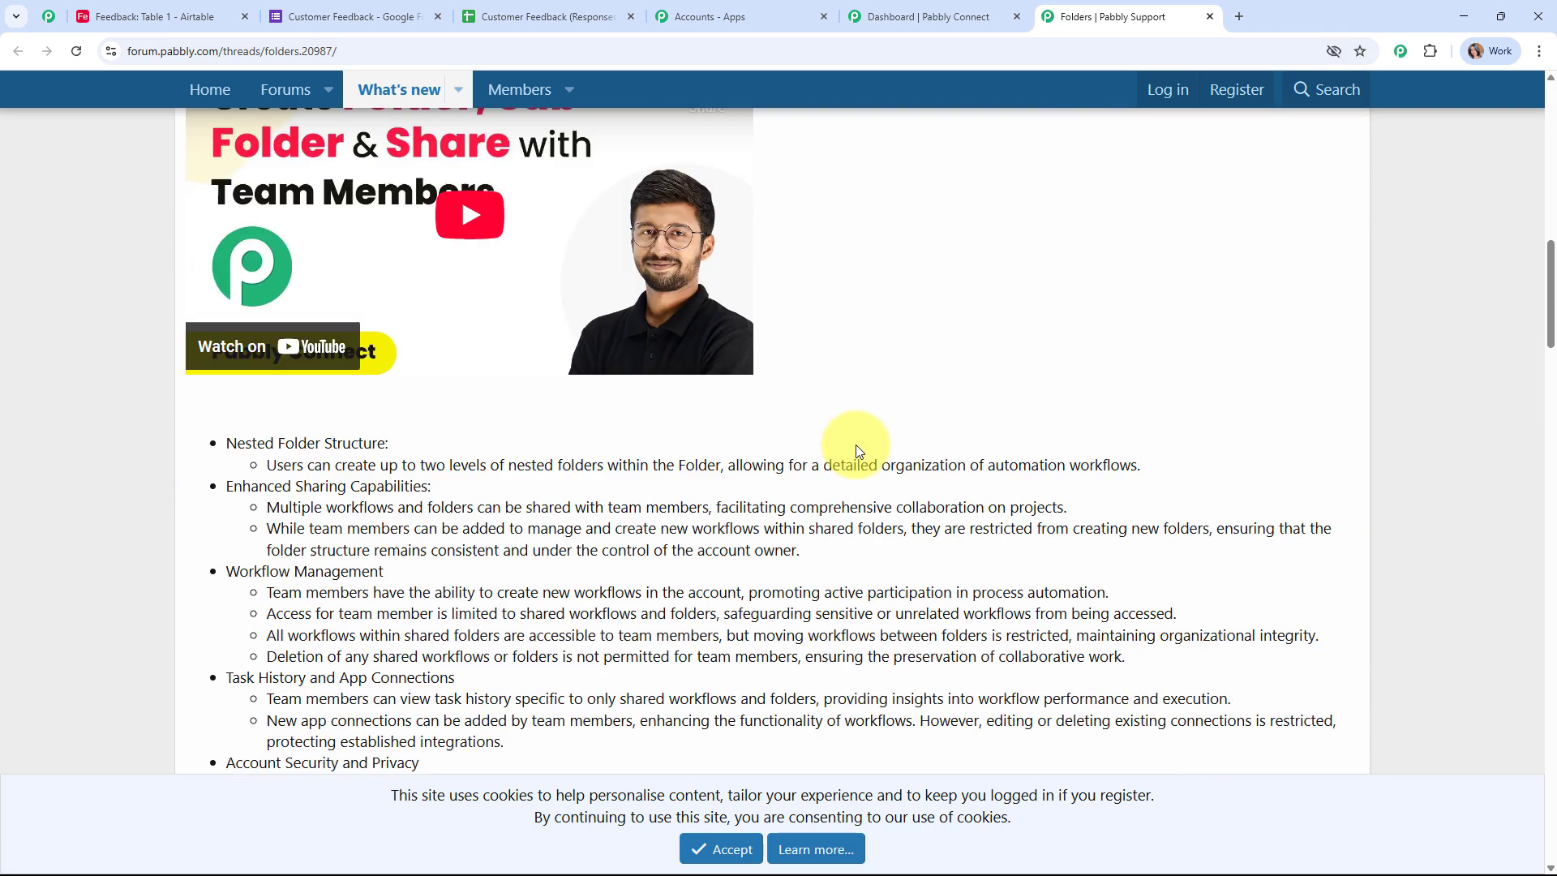
pyautogui.scroll(-12, 857, 447)
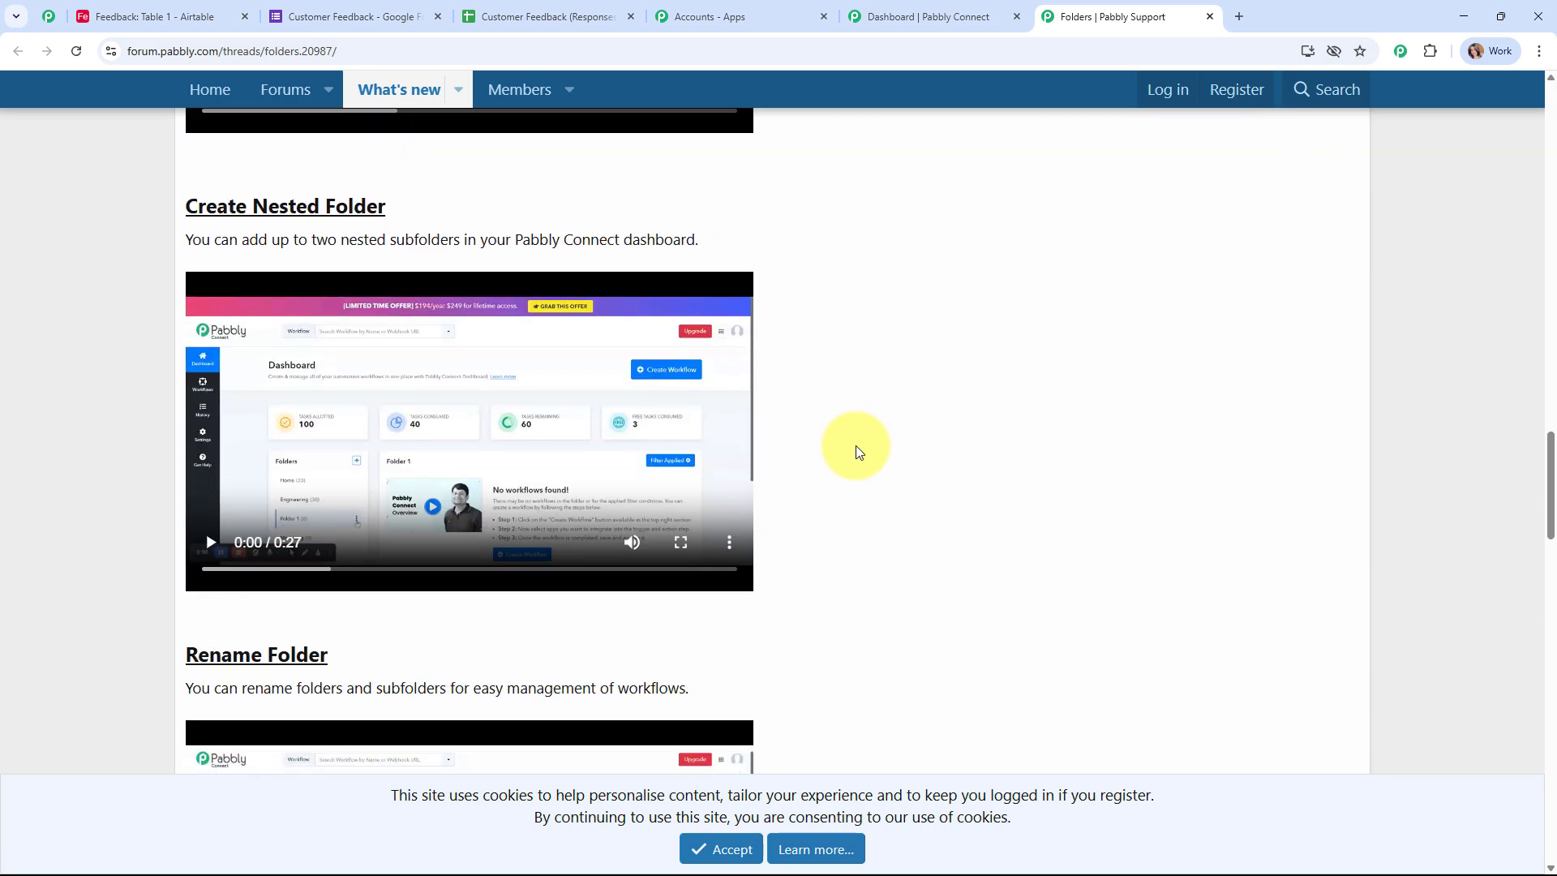
pyautogui.scroll(1, 857, 448)
pyautogui.scroll(5, 854, 445)
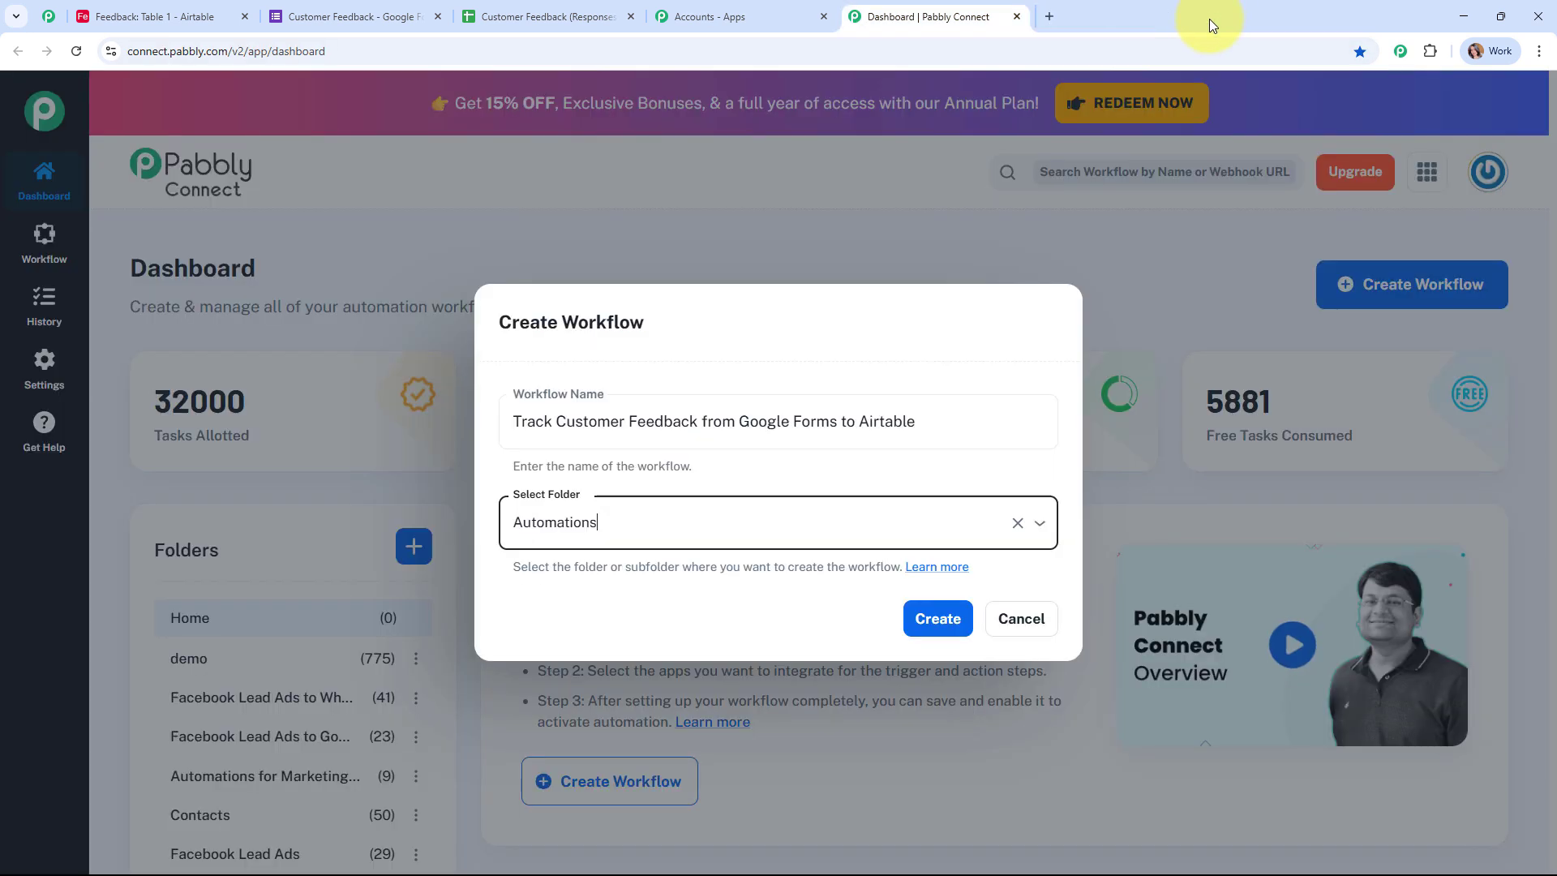
pyautogui.click(1210, 17)
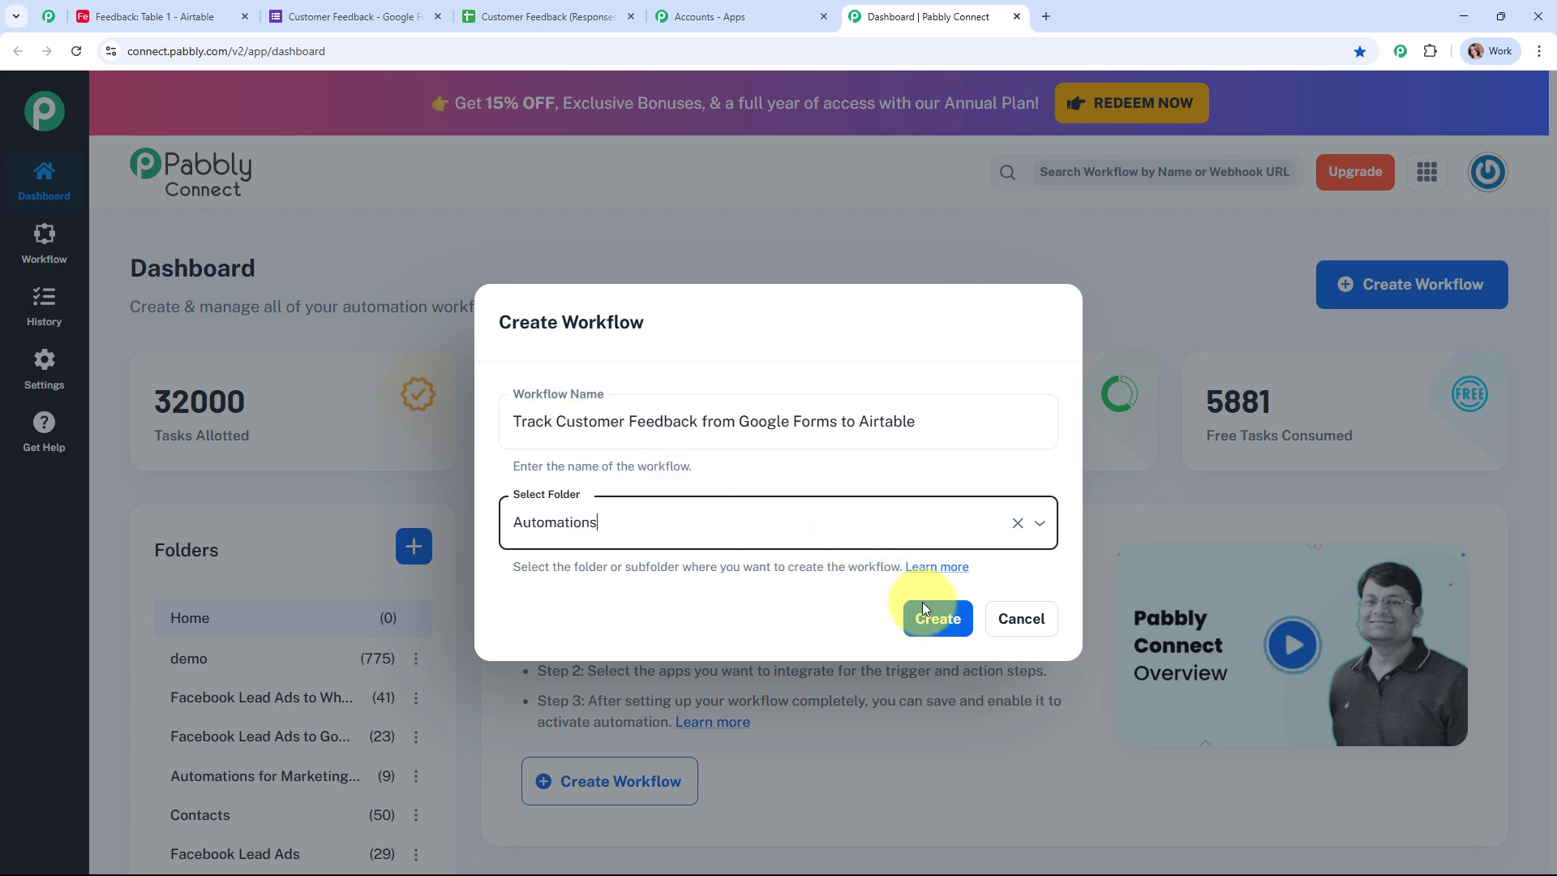
# Step: Create the workflow and set its trigger to Google Forms 'New Response Received'
pyautogui.click(949, 623)
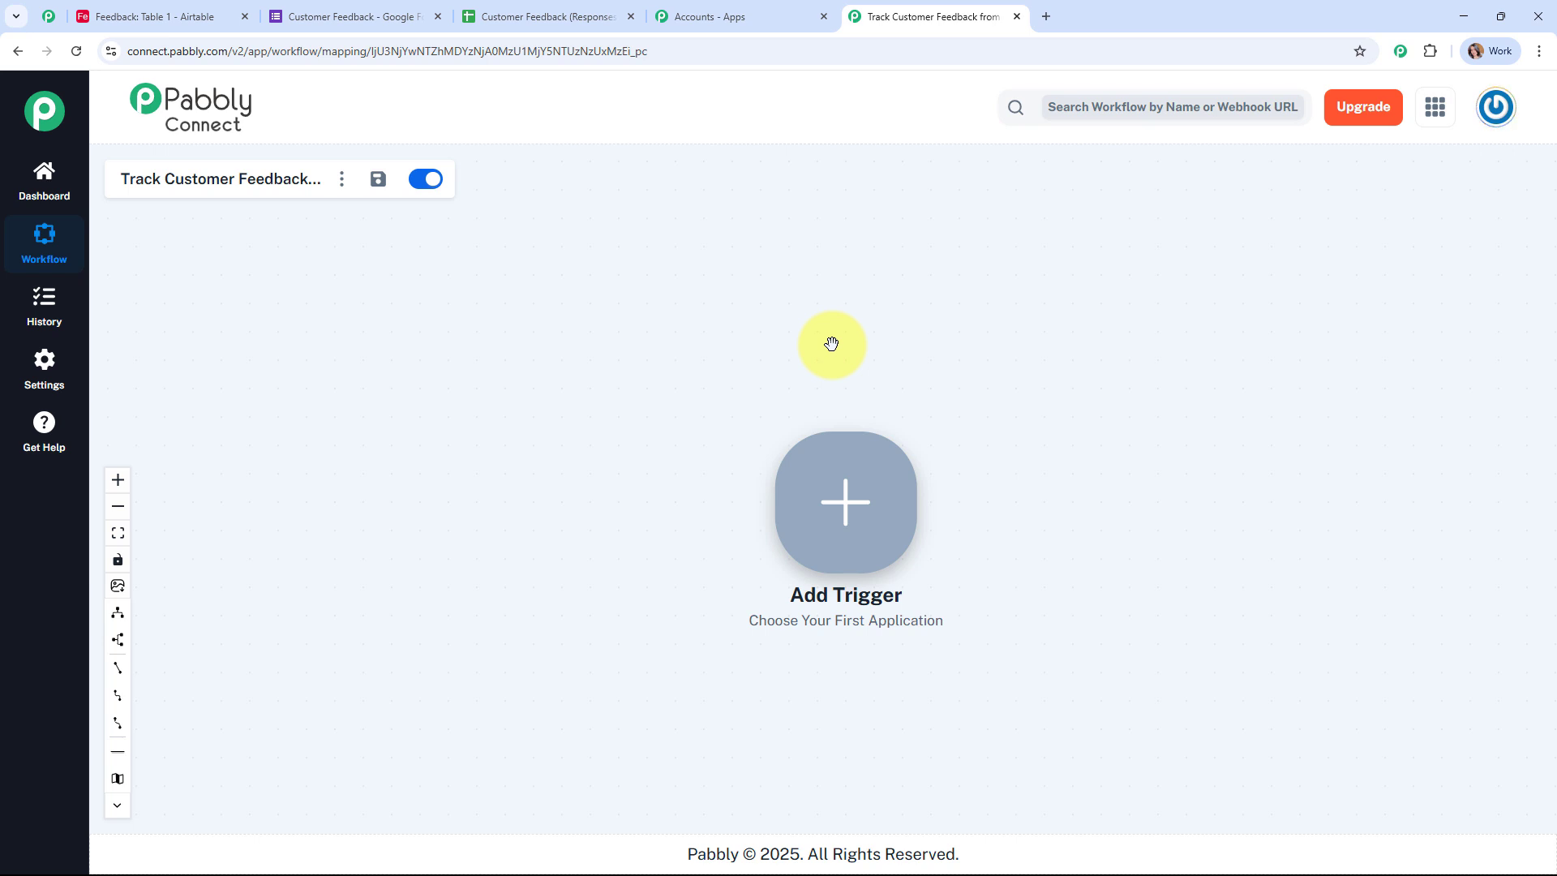
pyautogui.click(849, 509)
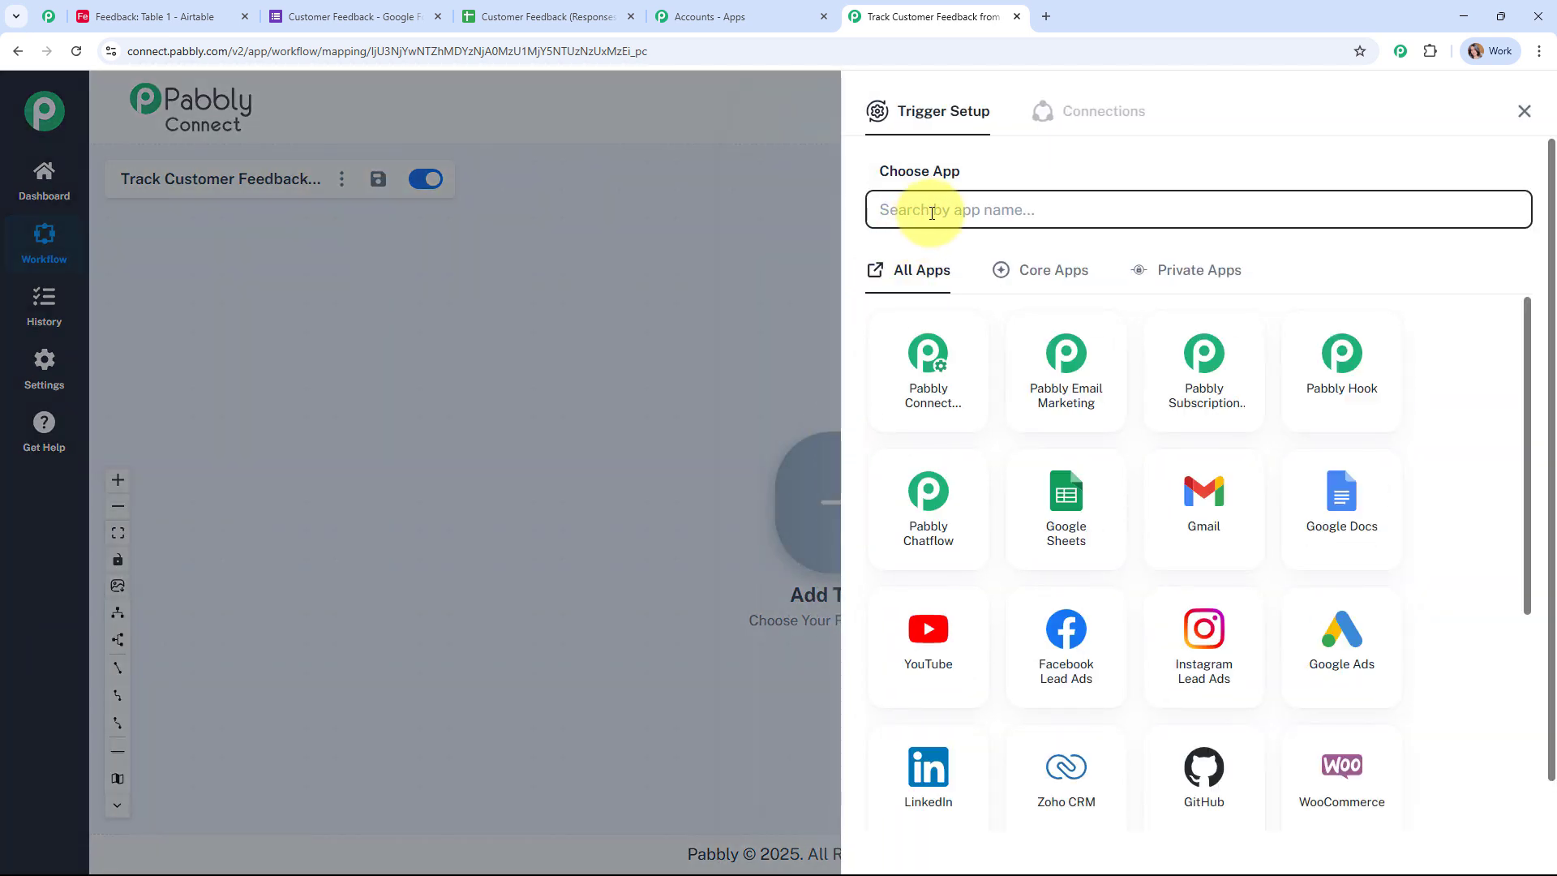
pyautogui.write('goog')
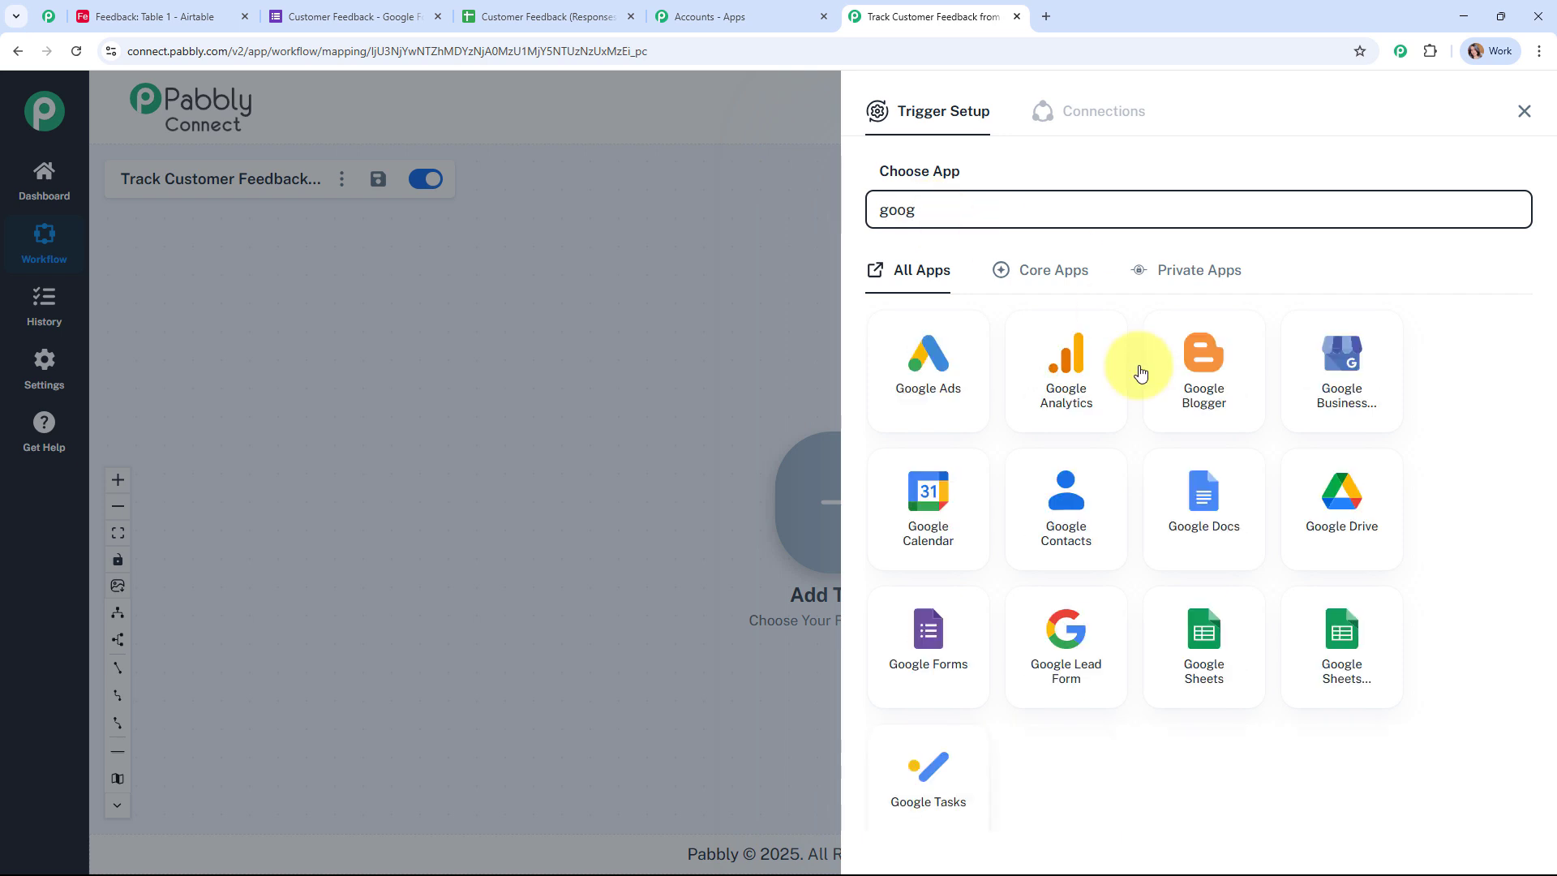
pyautogui.click(933, 640)
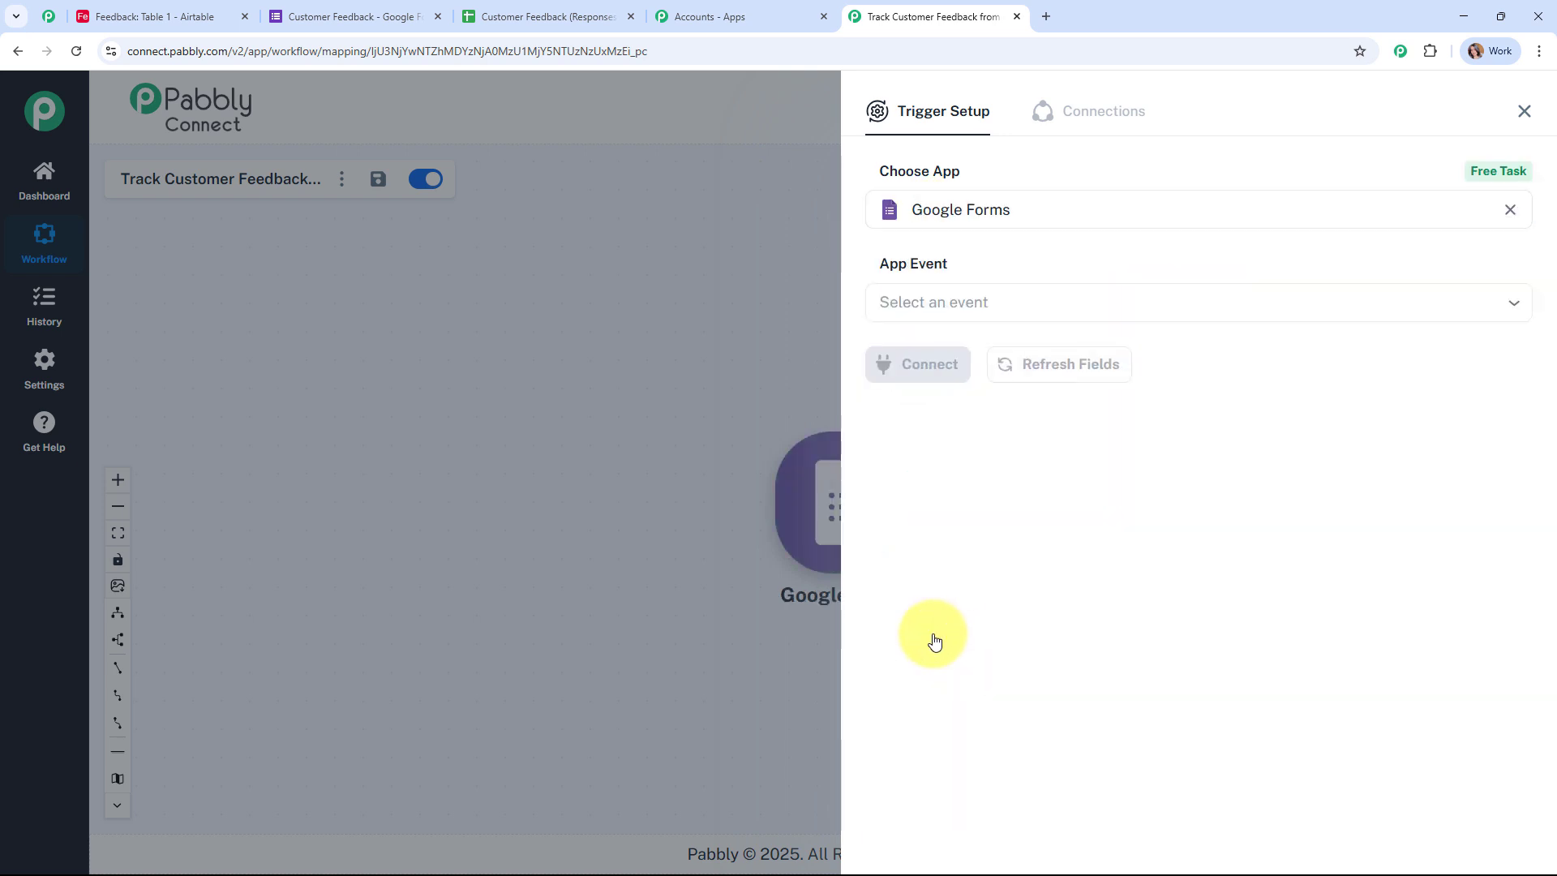
pyautogui.click(972, 298)
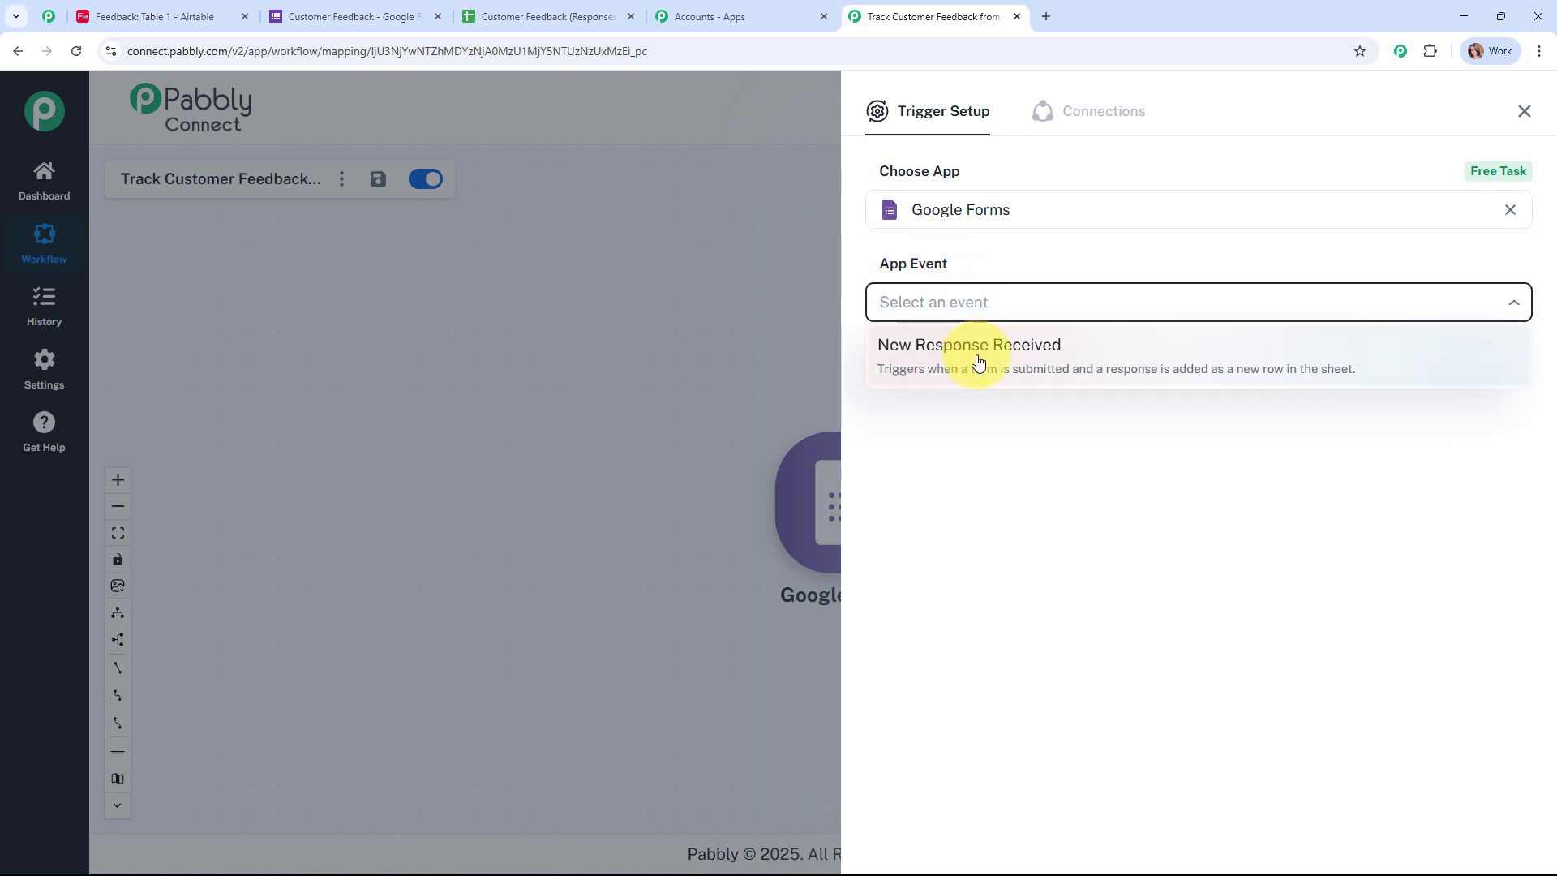
pyautogui.click(982, 354)
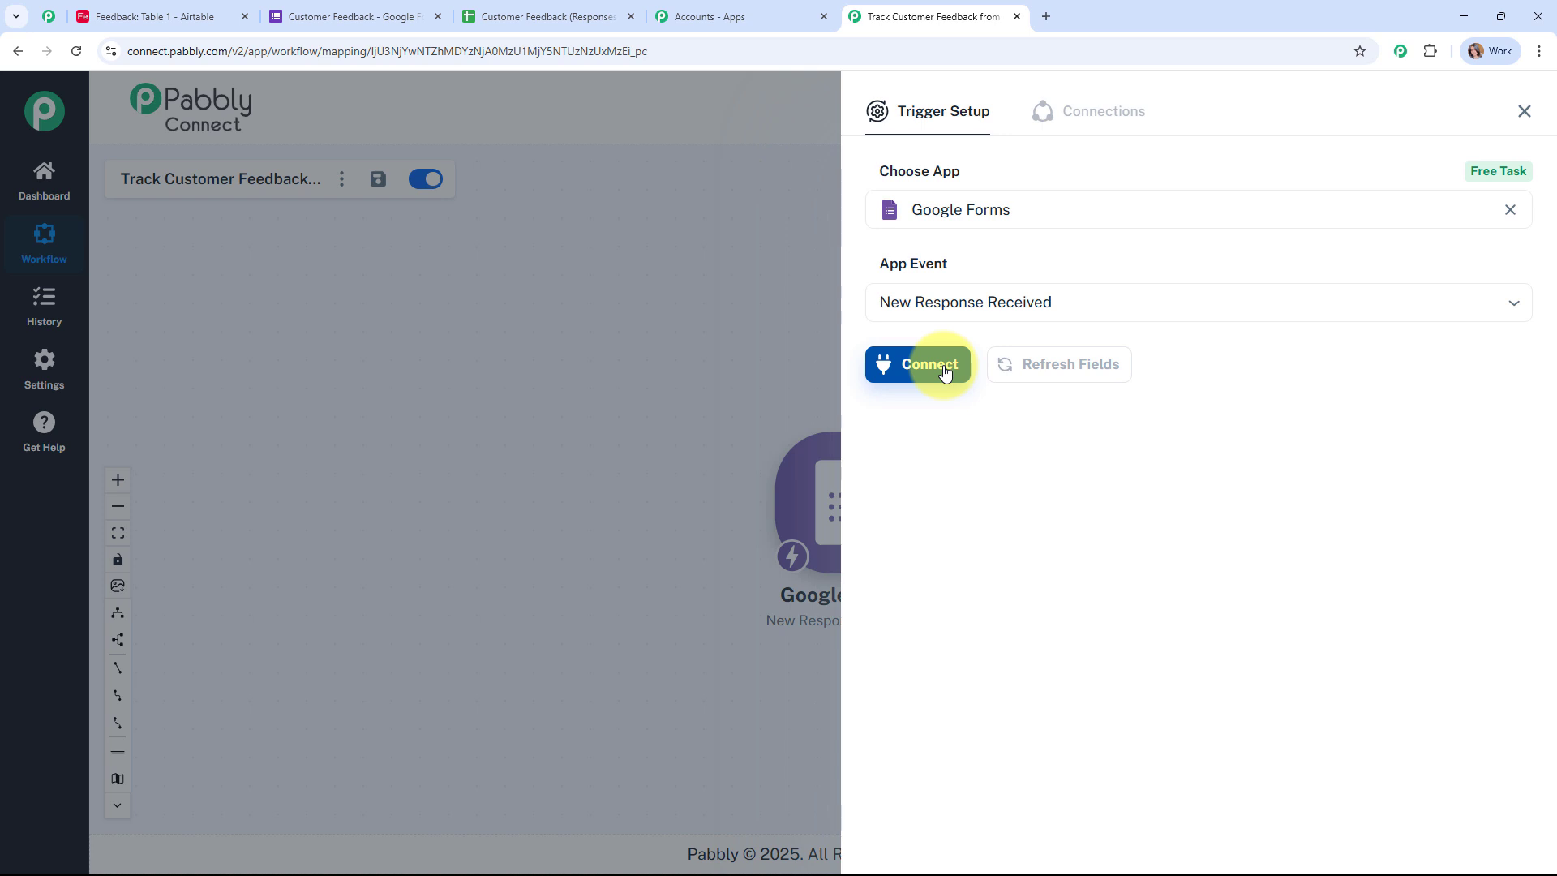
# Step: Connect the trigger, copy its webhook URL, and start capturing the webhook response
pyautogui.click(943, 367)
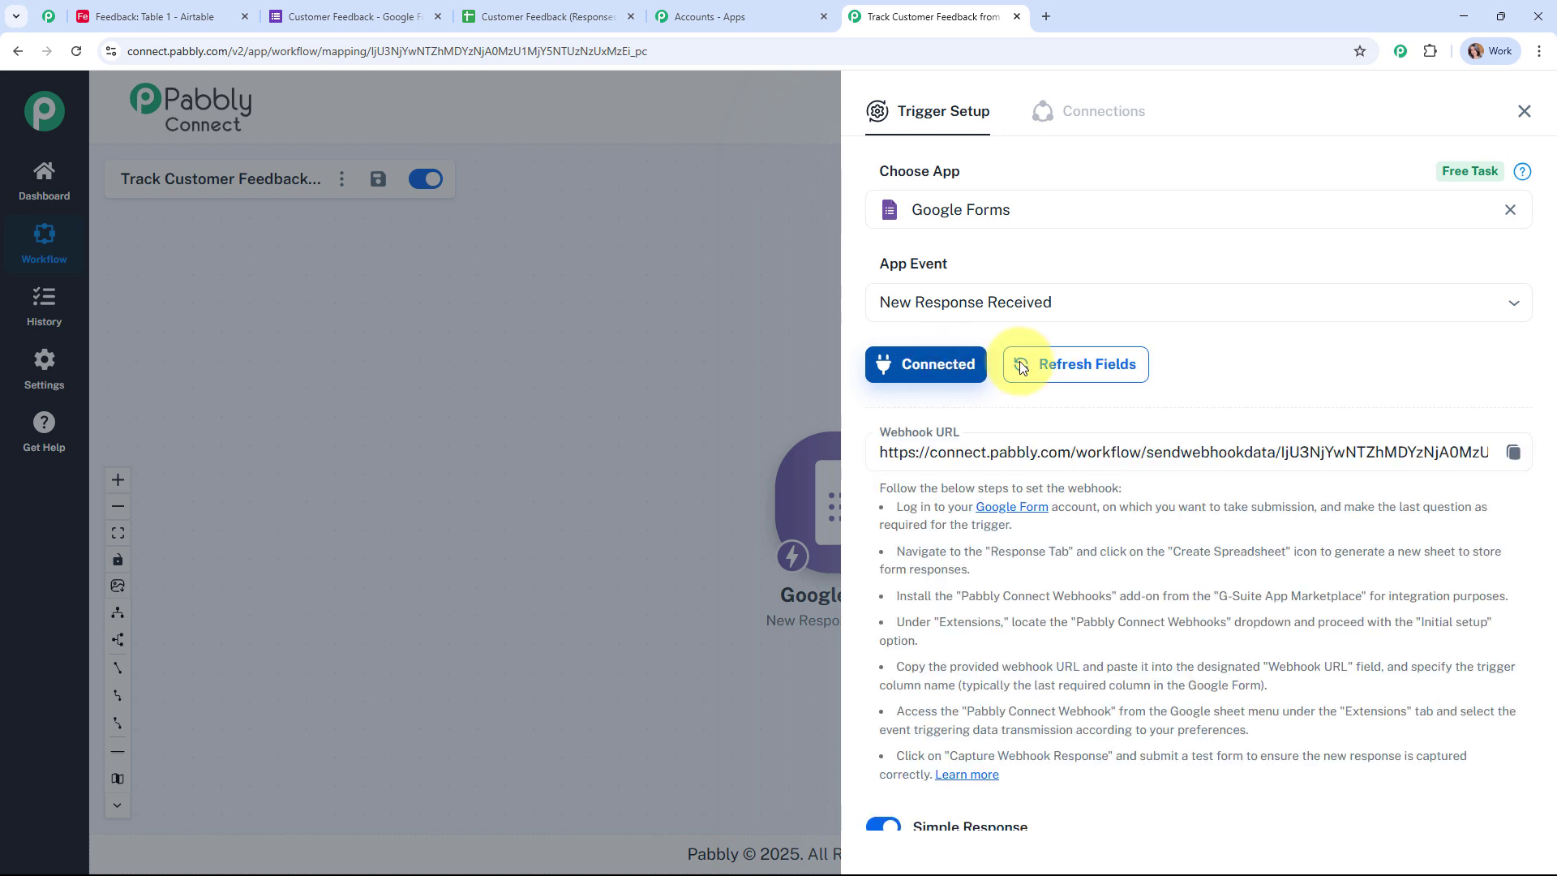
pyautogui.scroll(-2, 1302, 364)
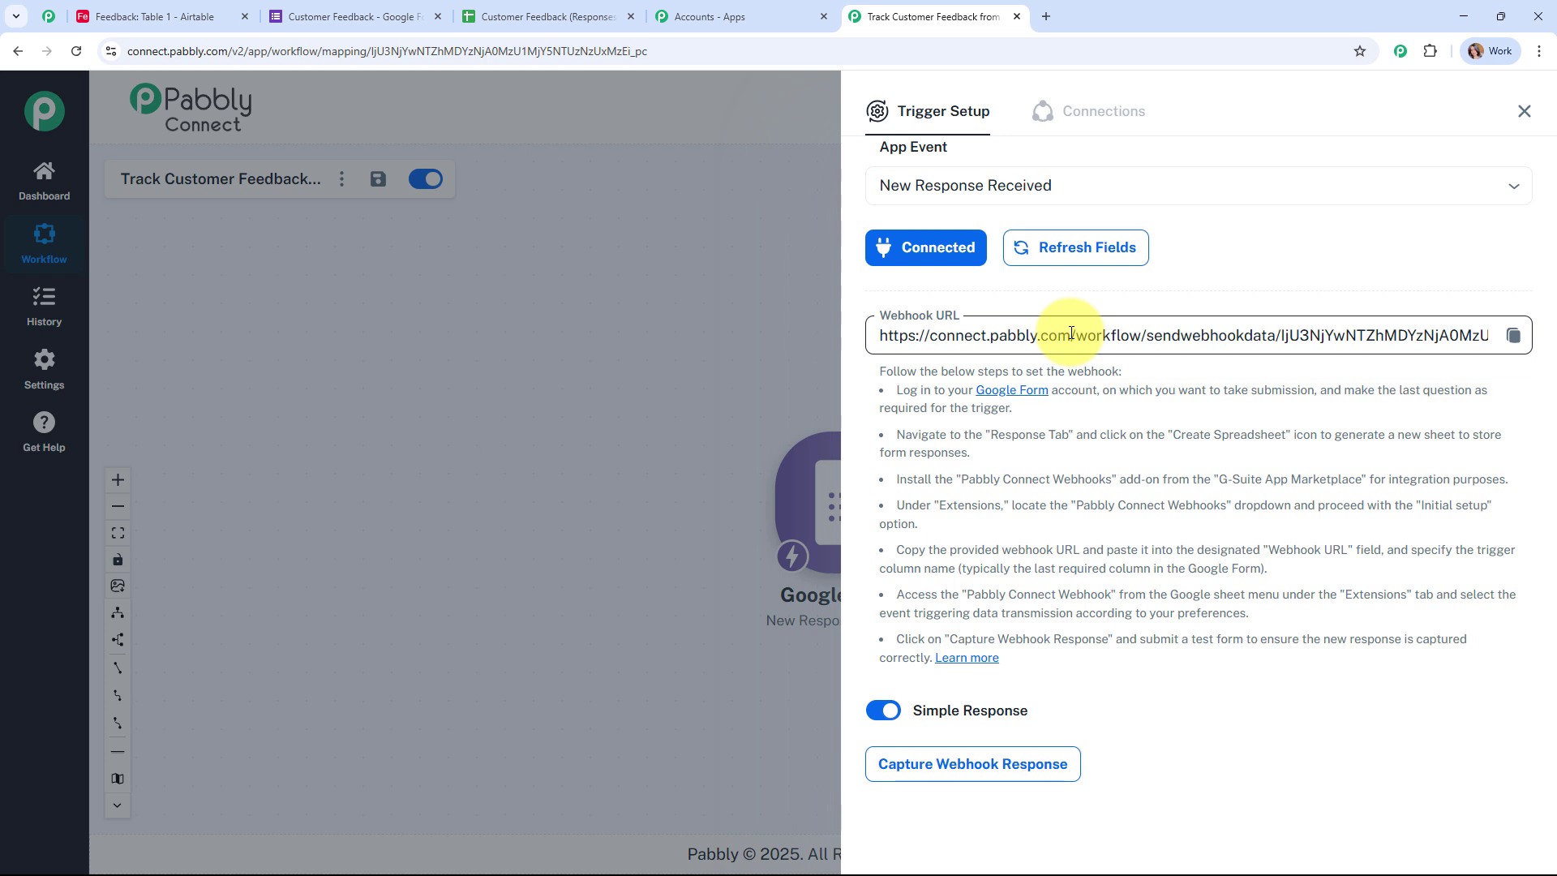
pyautogui.moveTo(884, 371); pyautogui.dragTo(1307, 689)
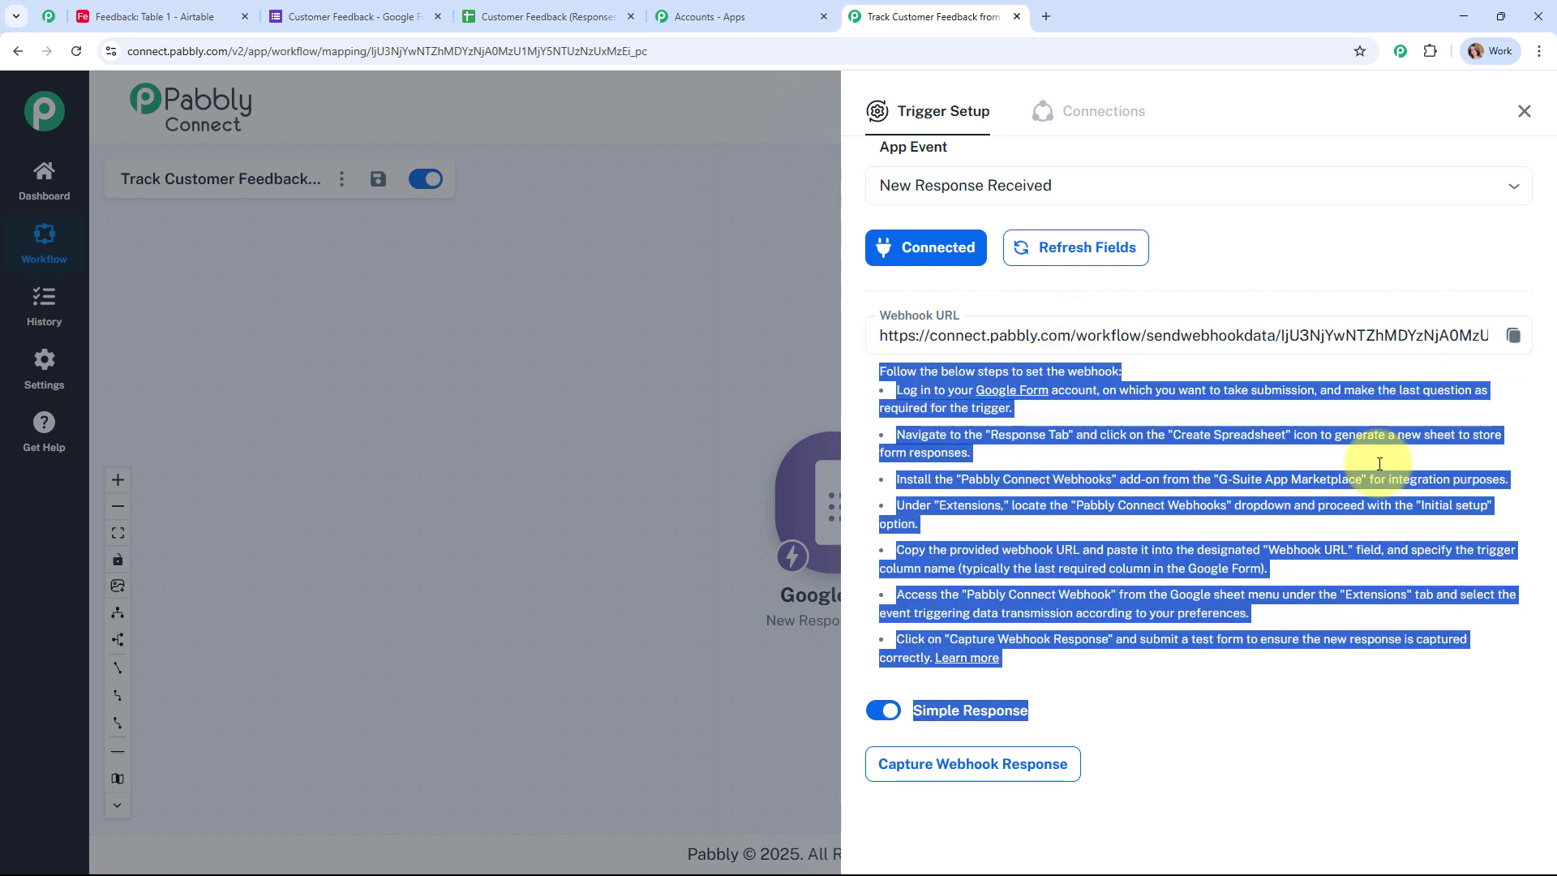
pyautogui.click(1513, 336)
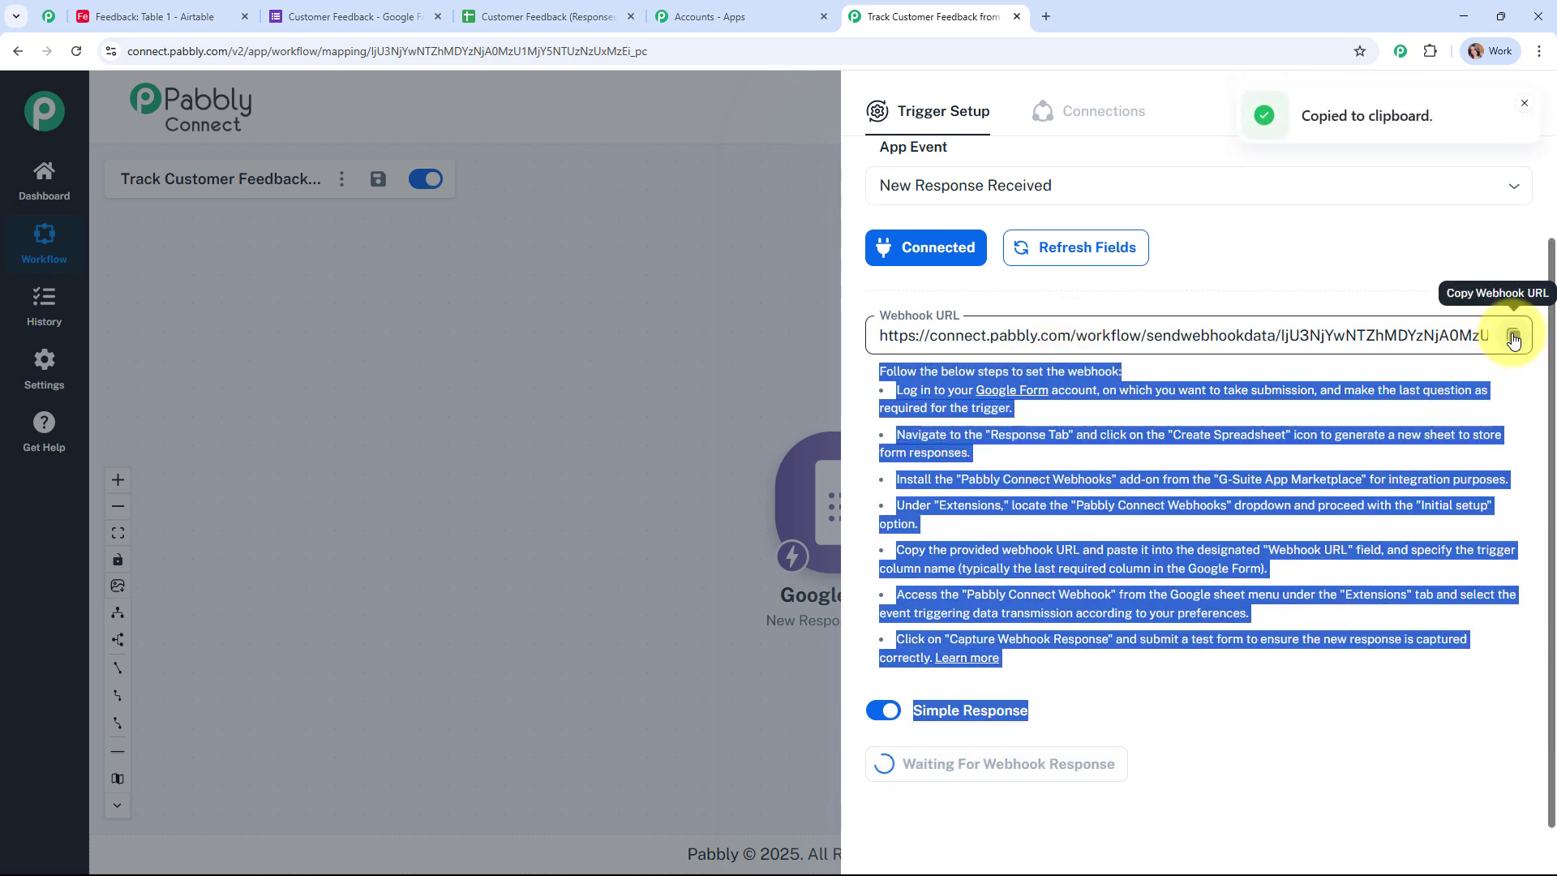
# Step: Link the Customer Feedback form's responses to a newly created spreadsheet
pyautogui.click(379, 8)
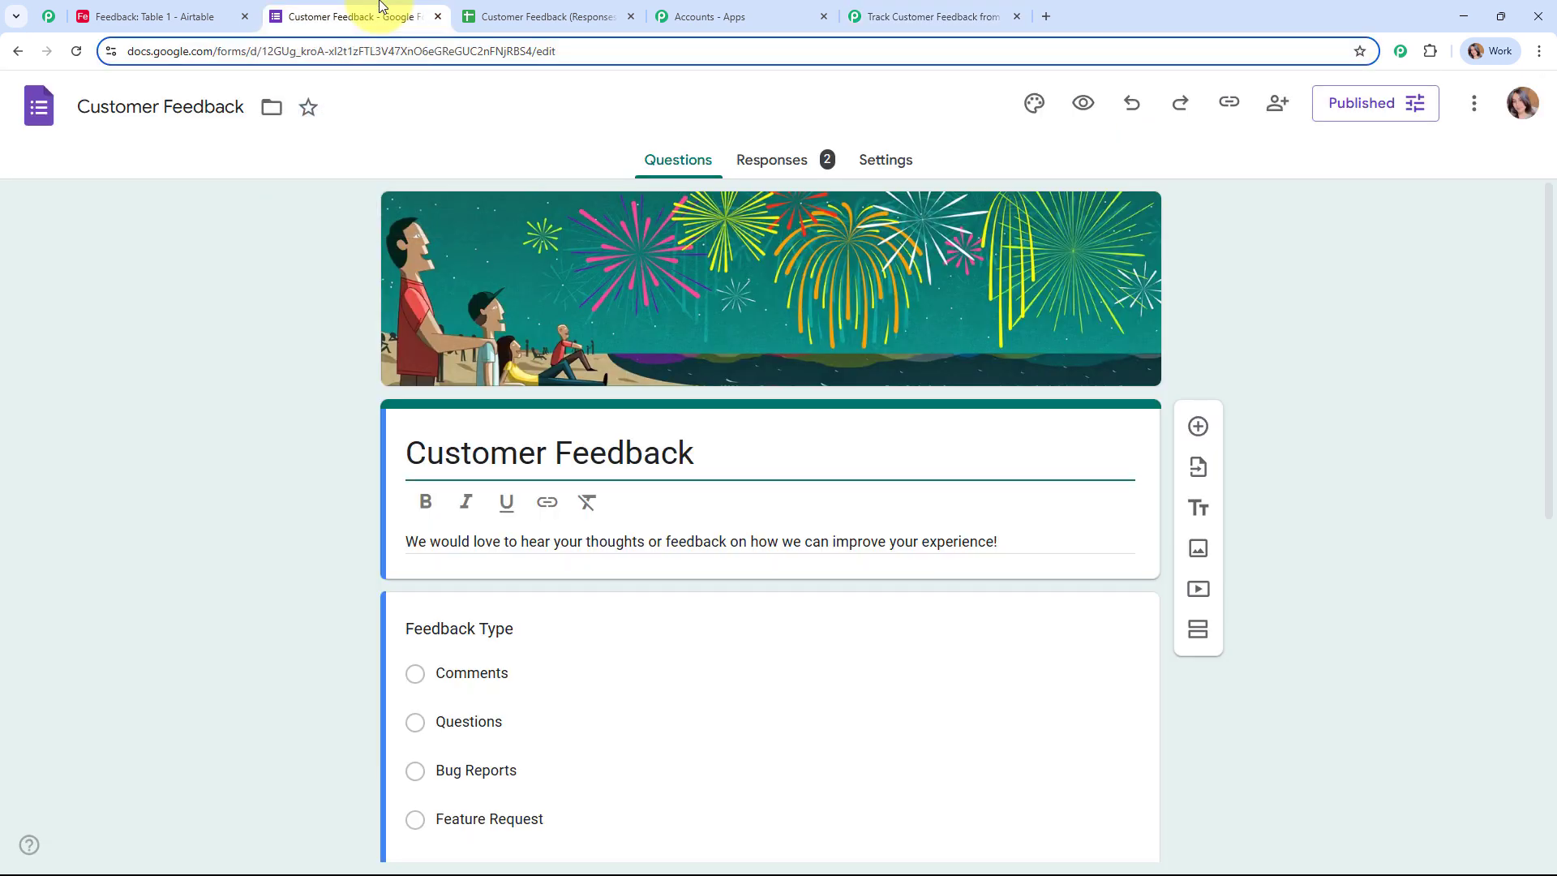
pyautogui.scroll(-4, 1188, 299)
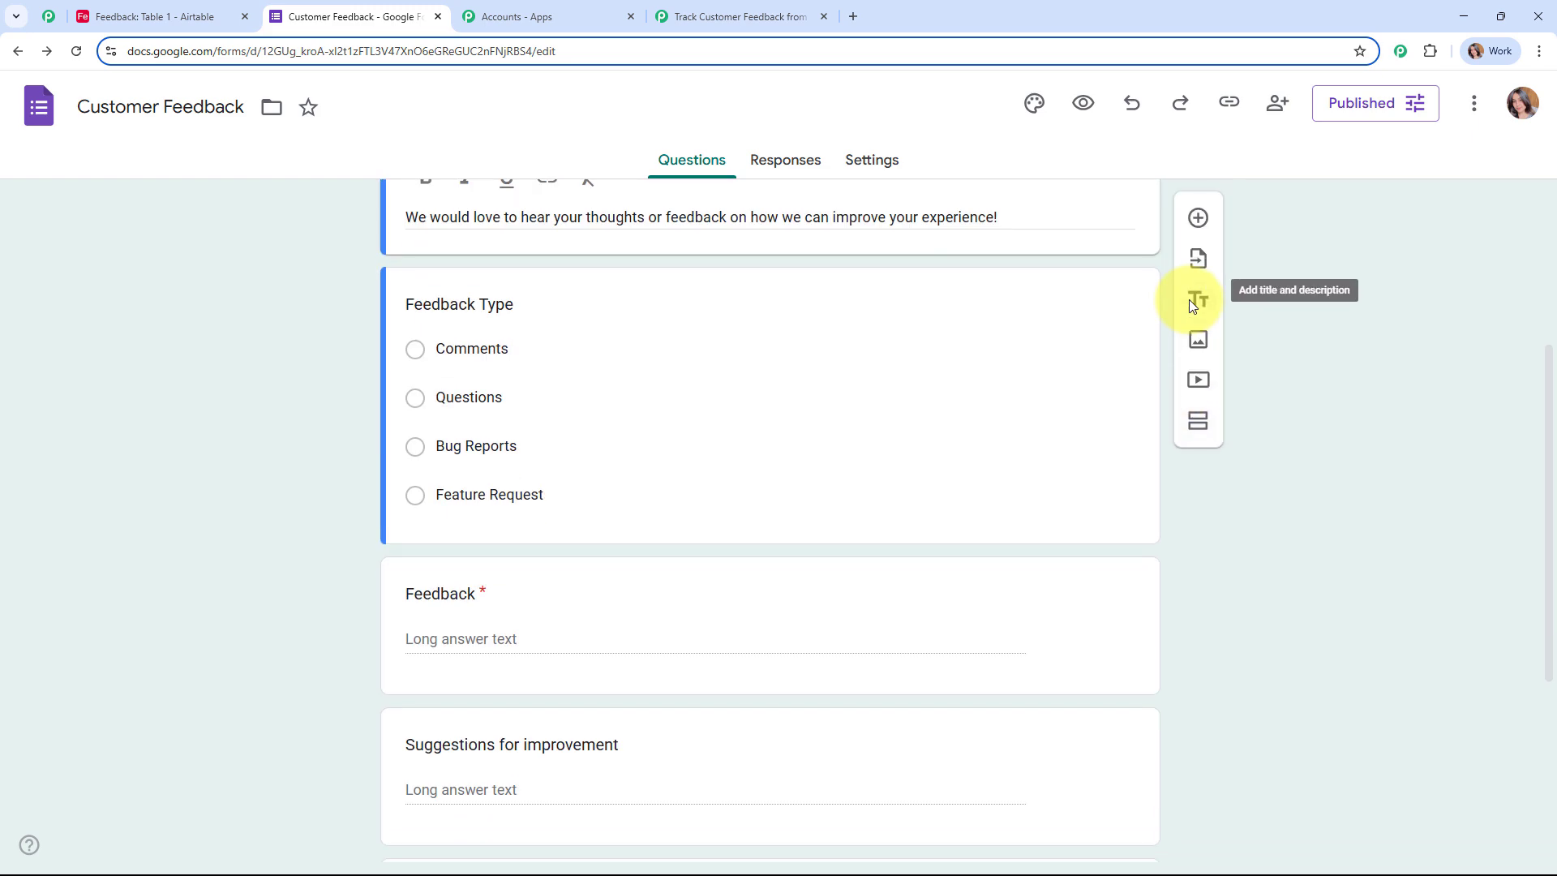
pyautogui.scroll(-4, 1188, 299)
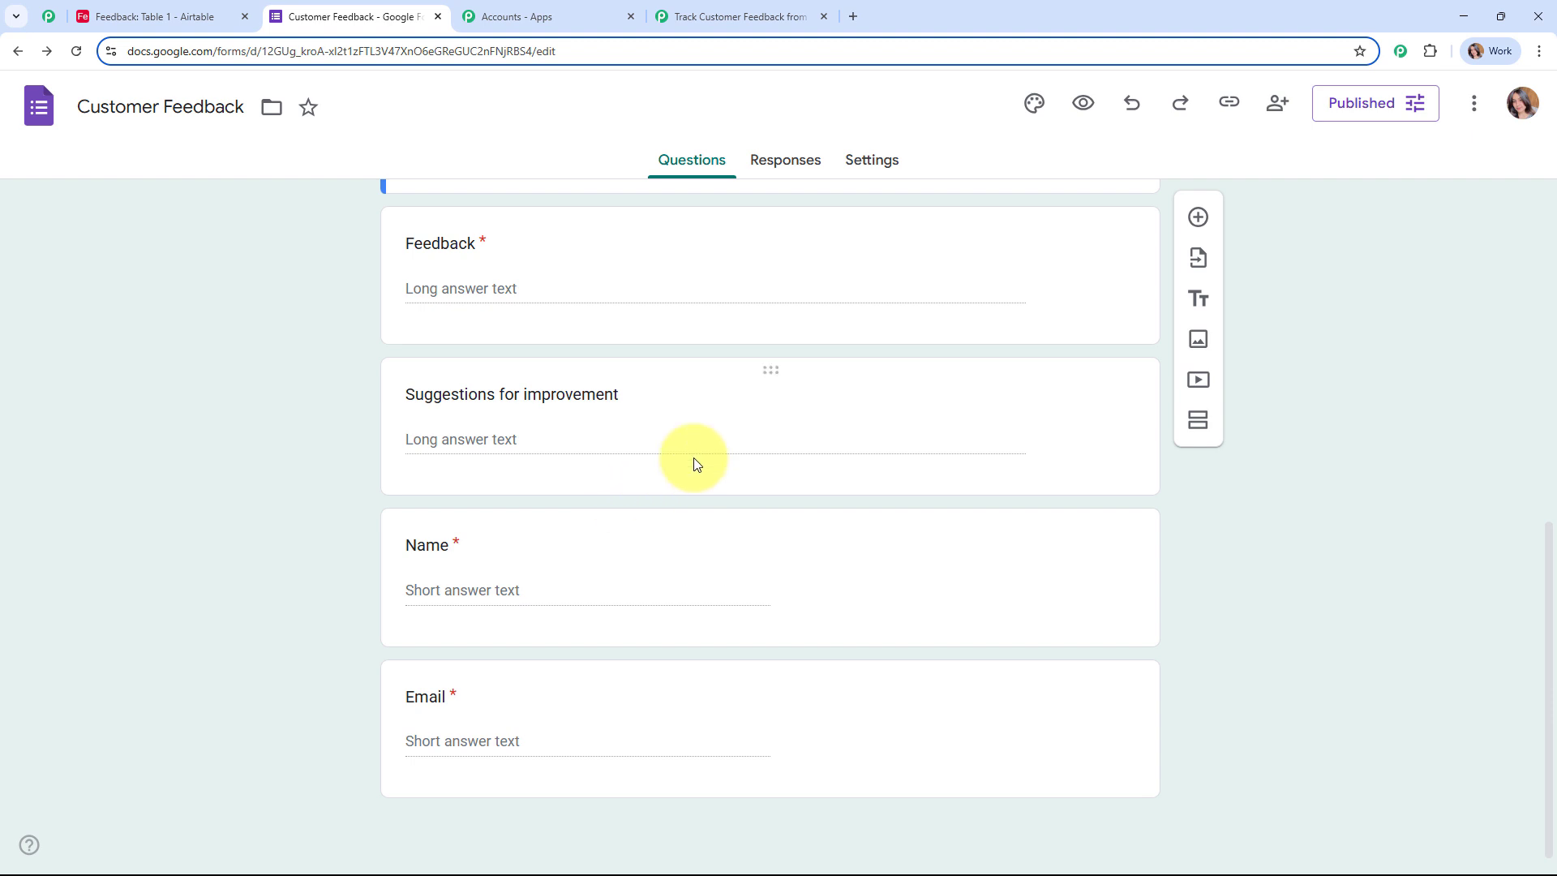
pyautogui.click(766, 170)
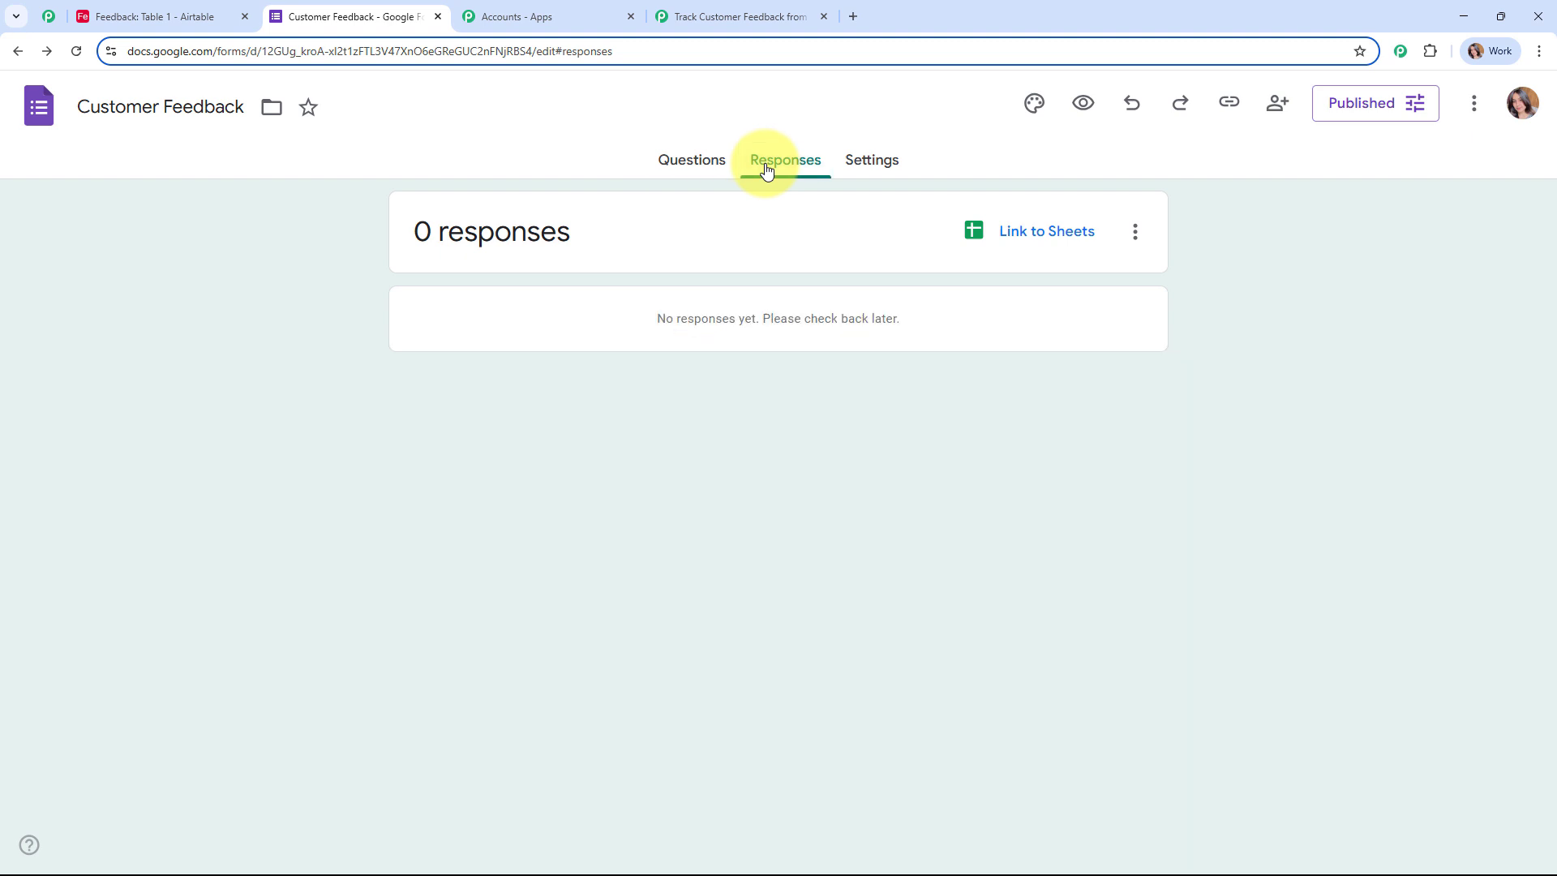
pyautogui.click(1038, 231)
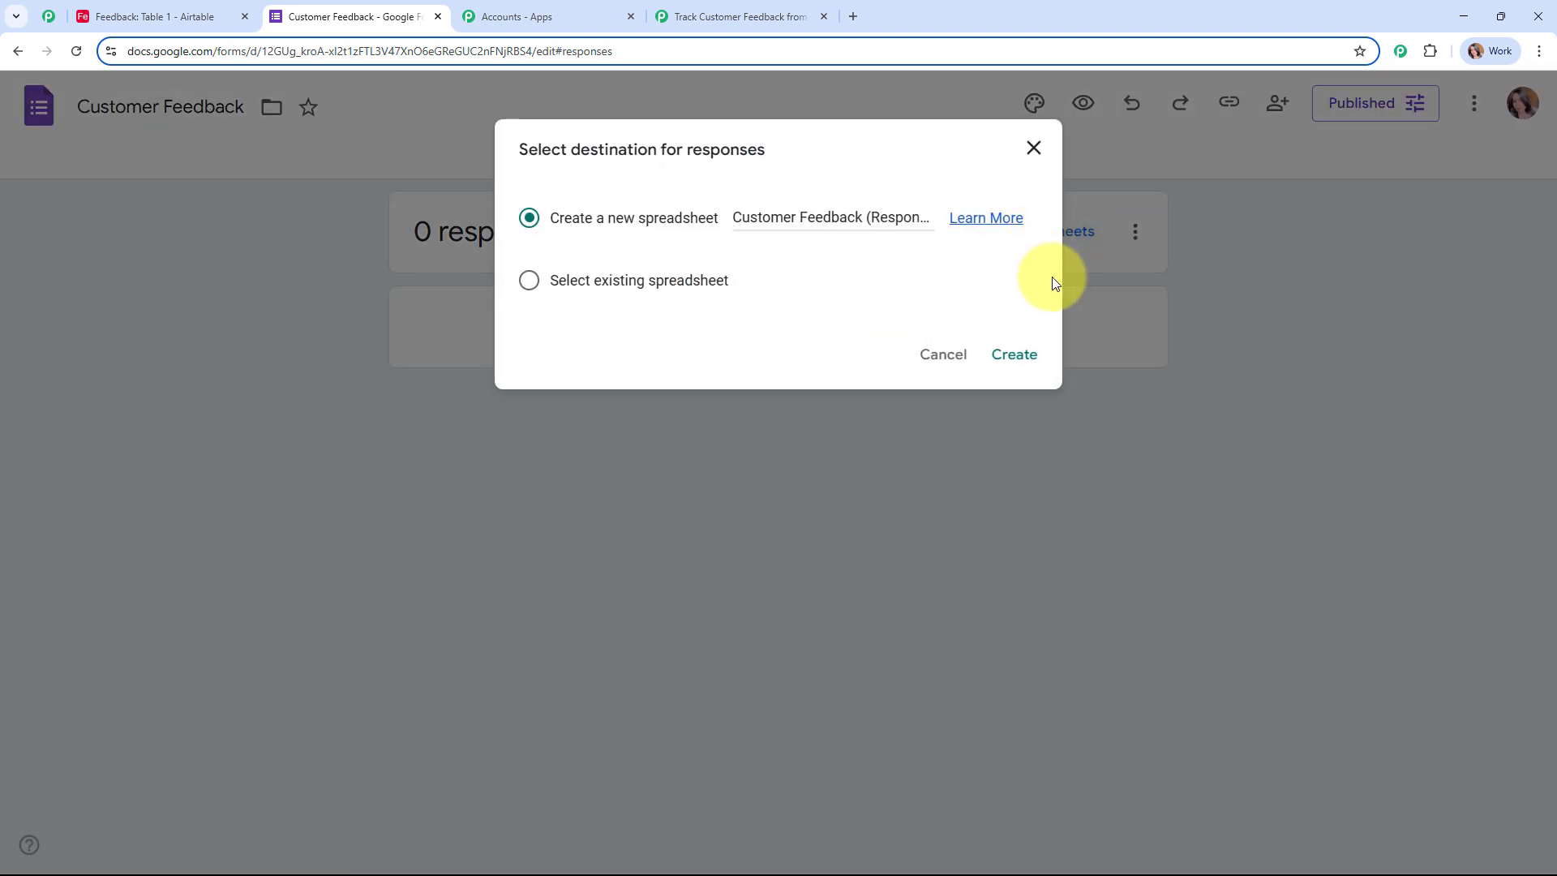
pyautogui.click(975, 351)
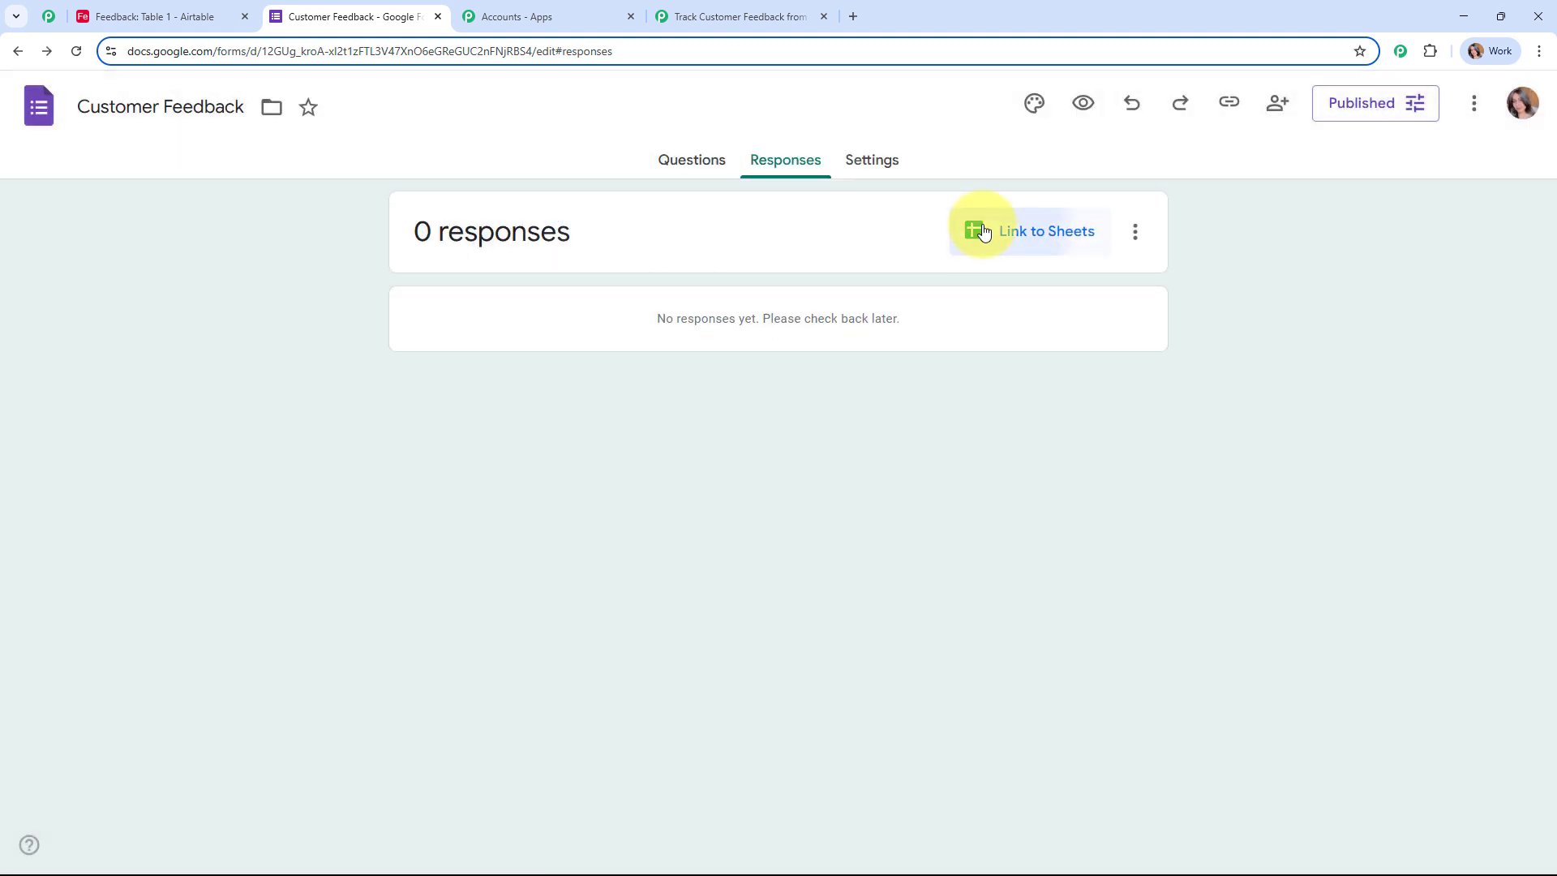
pyautogui.click(976, 229)
pyautogui.click(1009, 357)
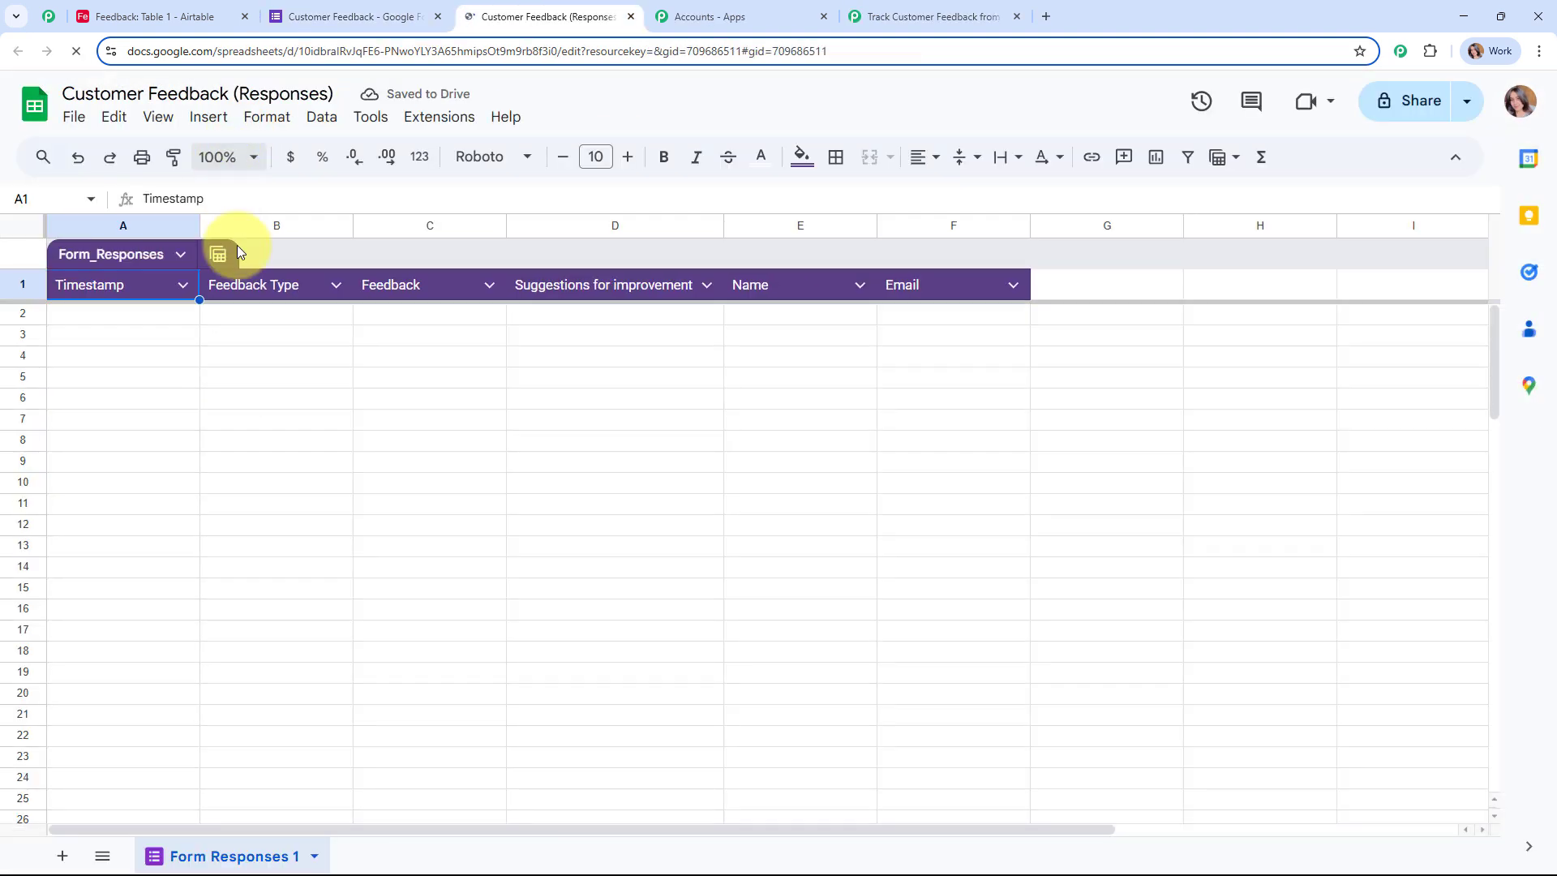
# Step: Zoom the response sheet to 125%, then go back to the form's Responses page
pyautogui.click(227, 156)
pyautogui.click(241, 325)
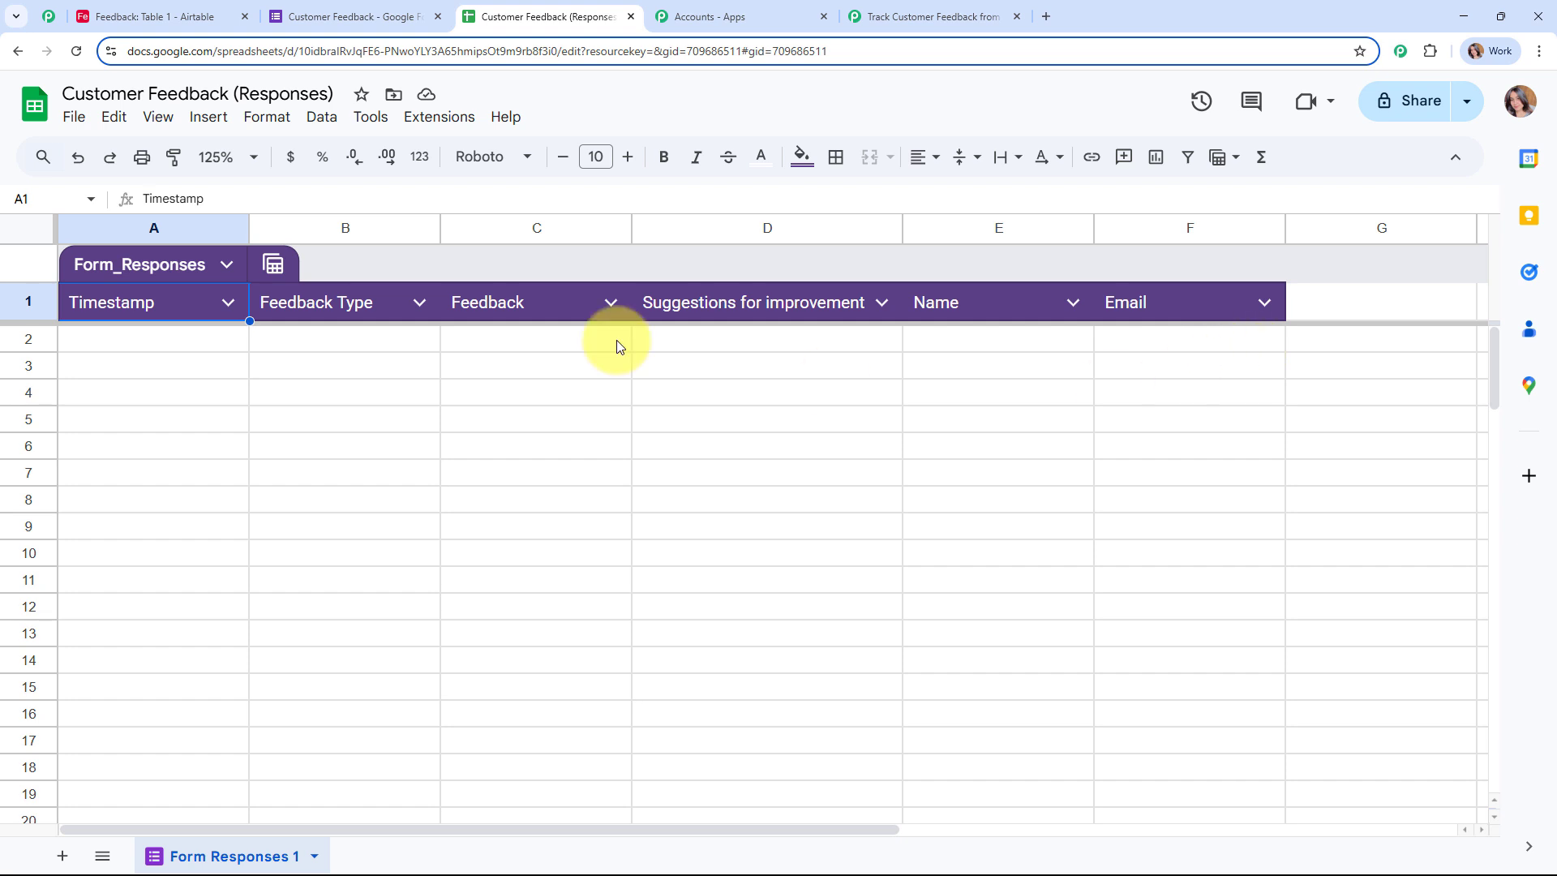
pyautogui.click(349, 16)
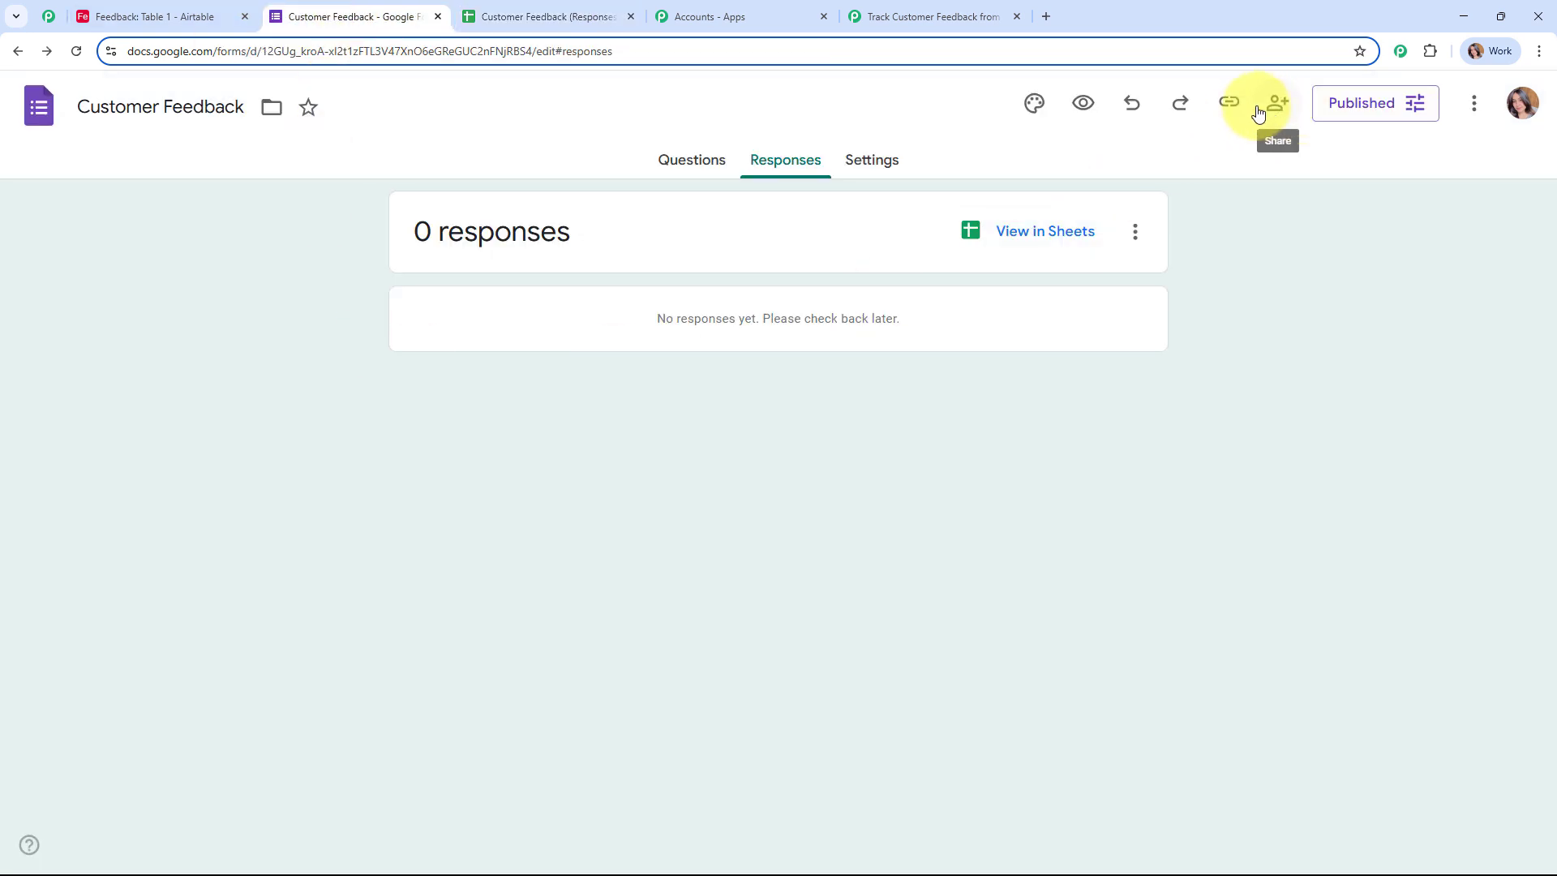
# Step: Copy the form's responder link and load the live form in a new tab
pyautogui.click(1229, 103)
pyautogui.click(1499, 233)
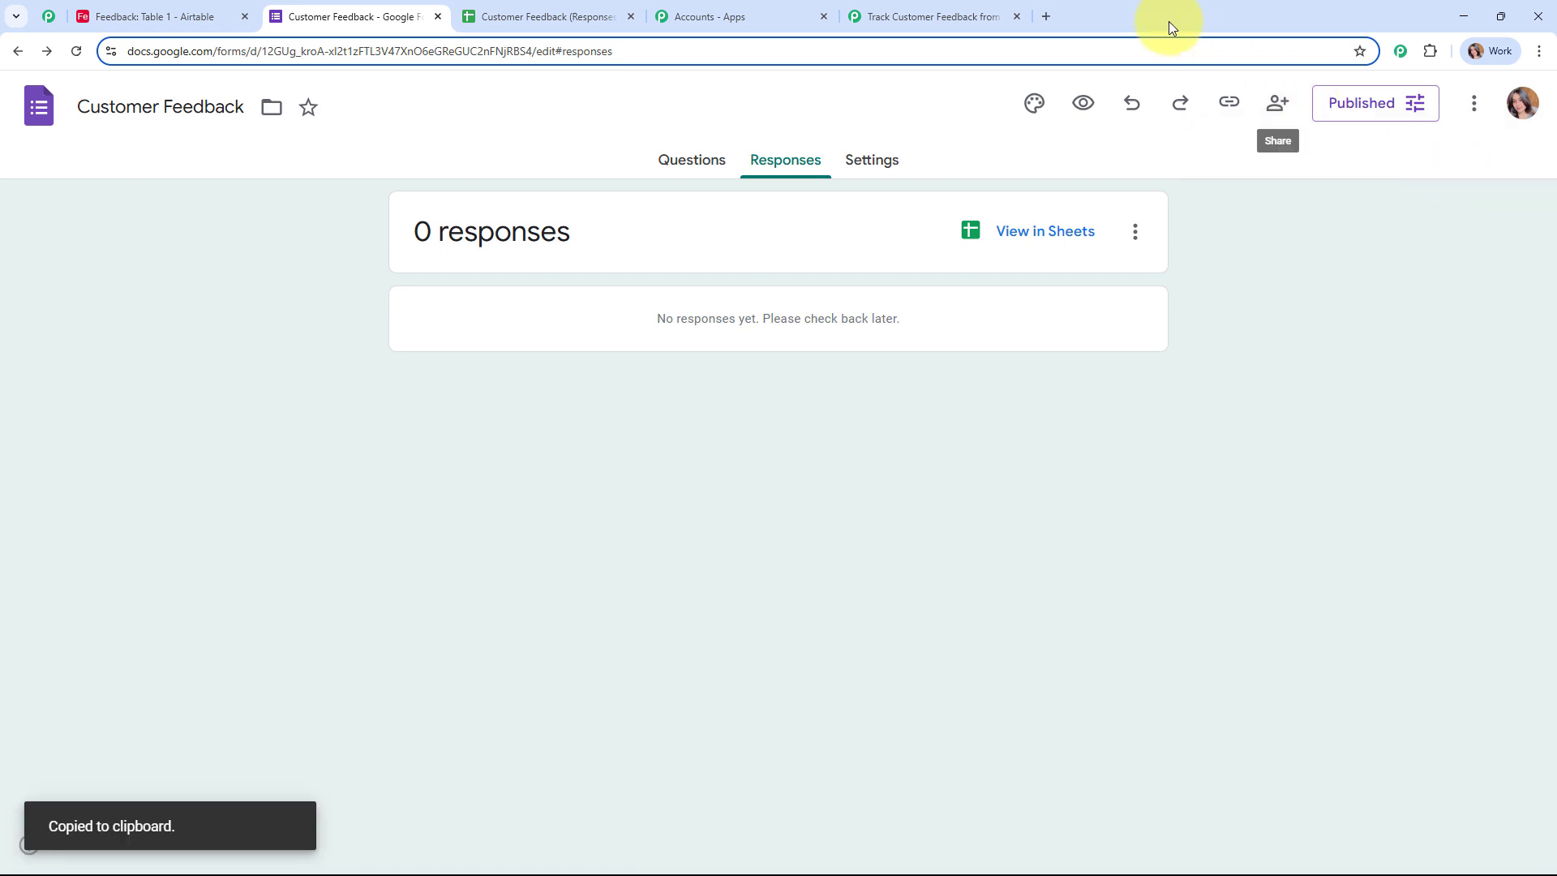
pyautogui.click(1039, 11)
pyautogui.hotkey('ctrl', 'v')
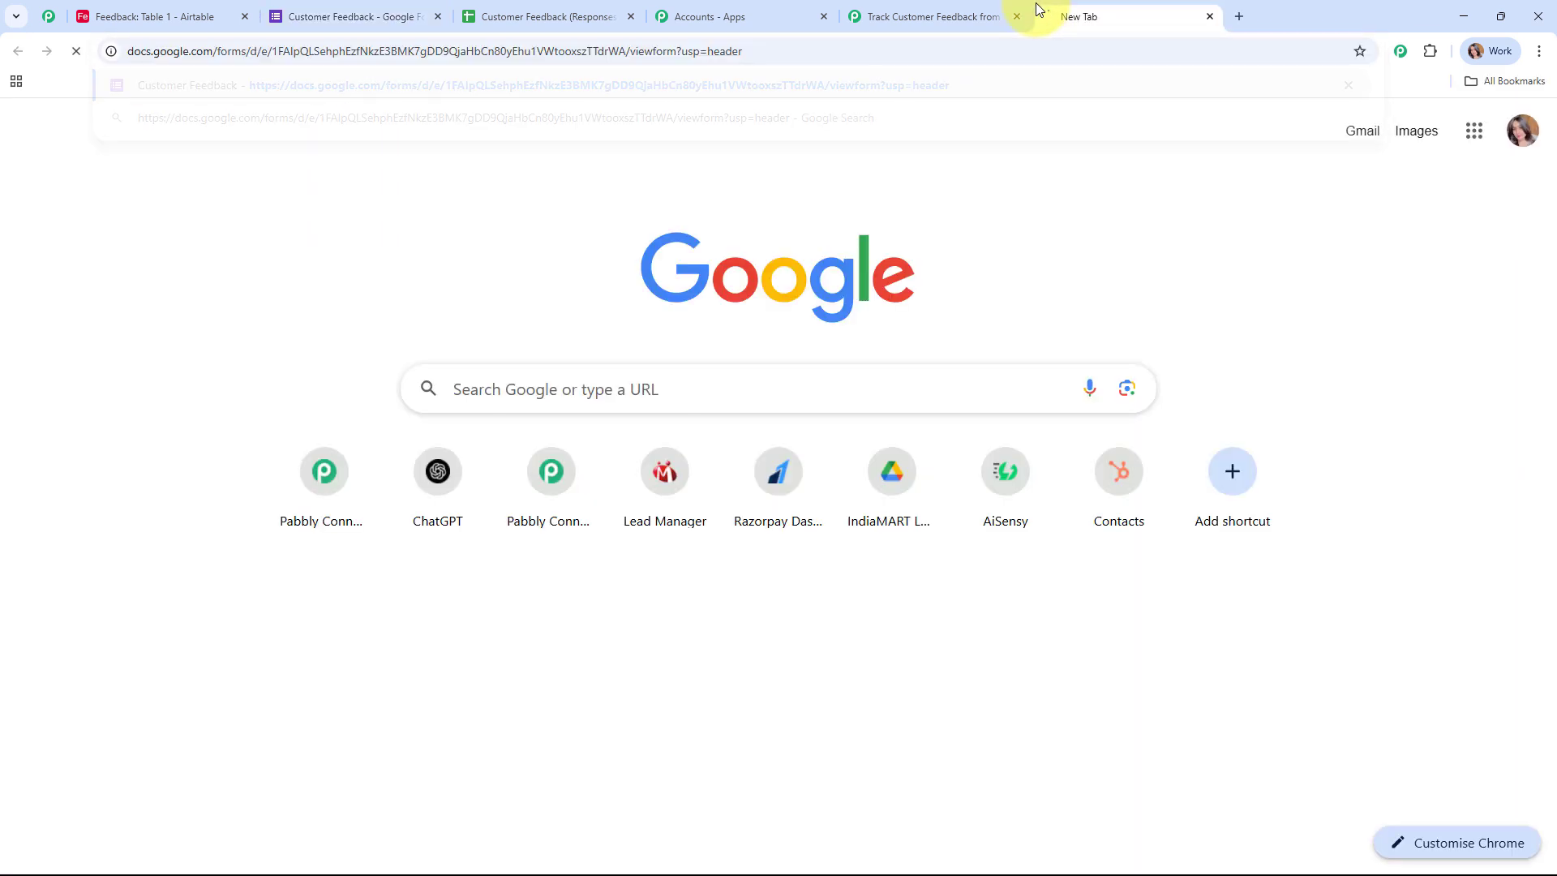
pyautogui.press('Return')
# Step: Answer Comments as feedback type, 'Store Location is Not Good.' and 'Please Start Home Delivery'
pyautogui.scroll(-4, 1167, 324)
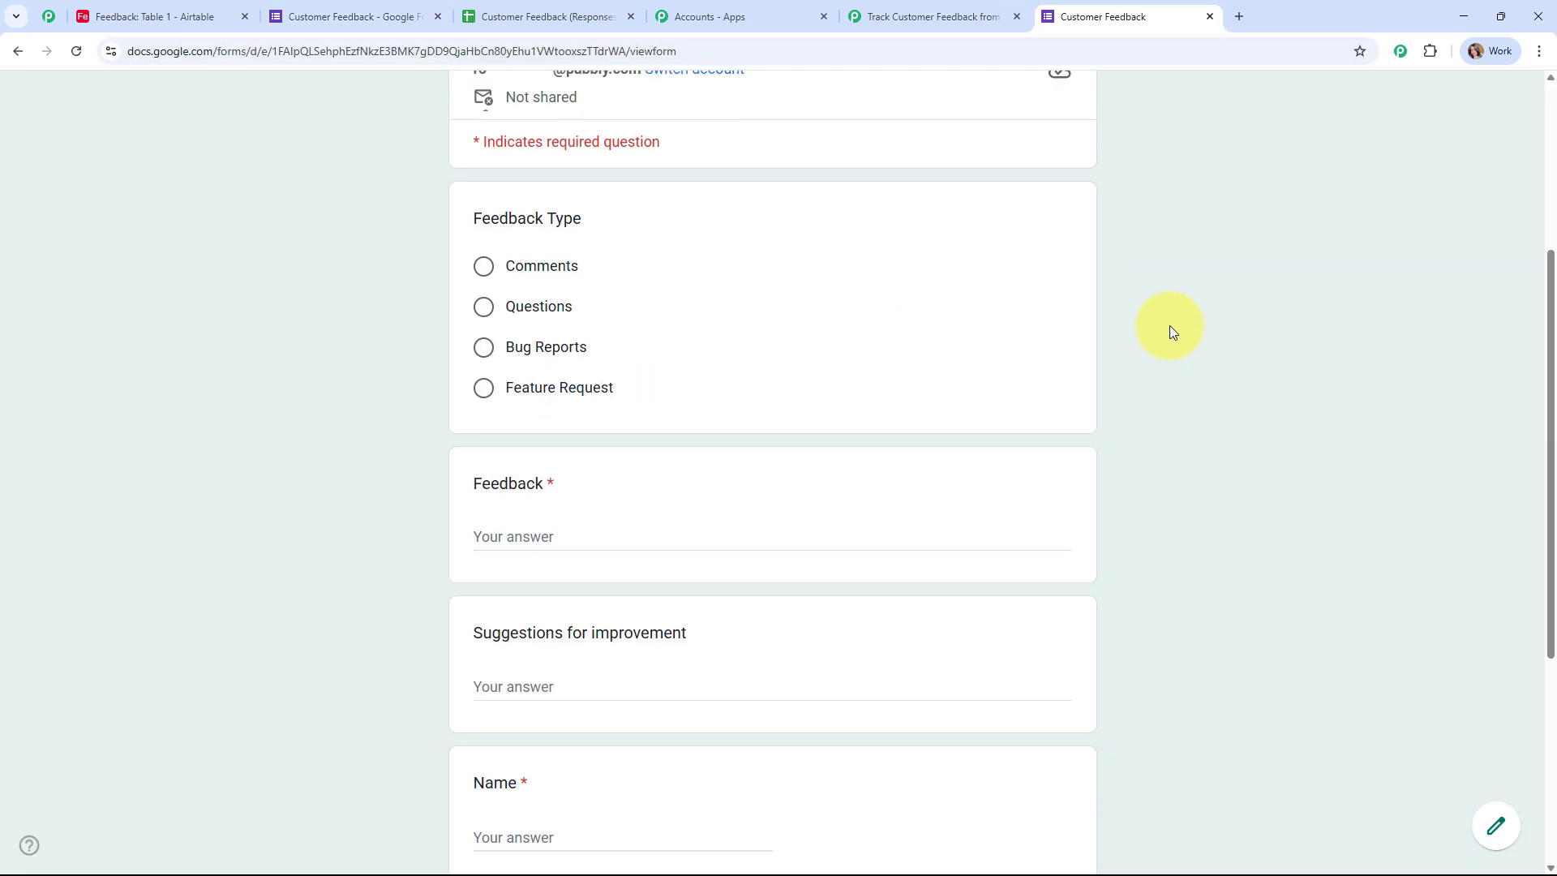
pyautogui.click(483, 265)
pyautogui.scroll(-3, 921, 309)
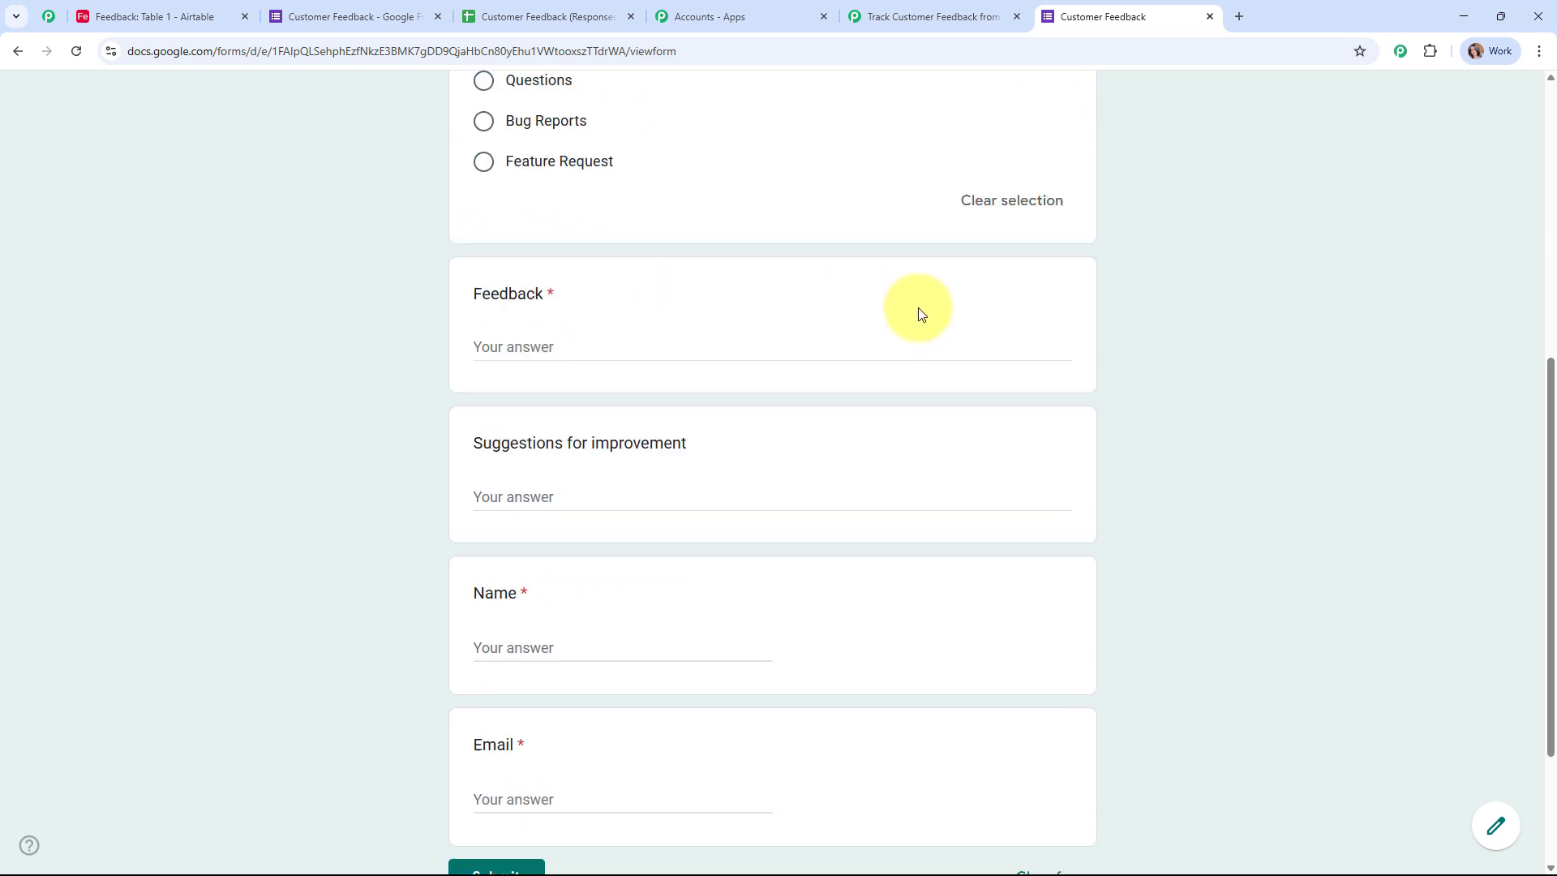
pyautogui.click(513, 332)
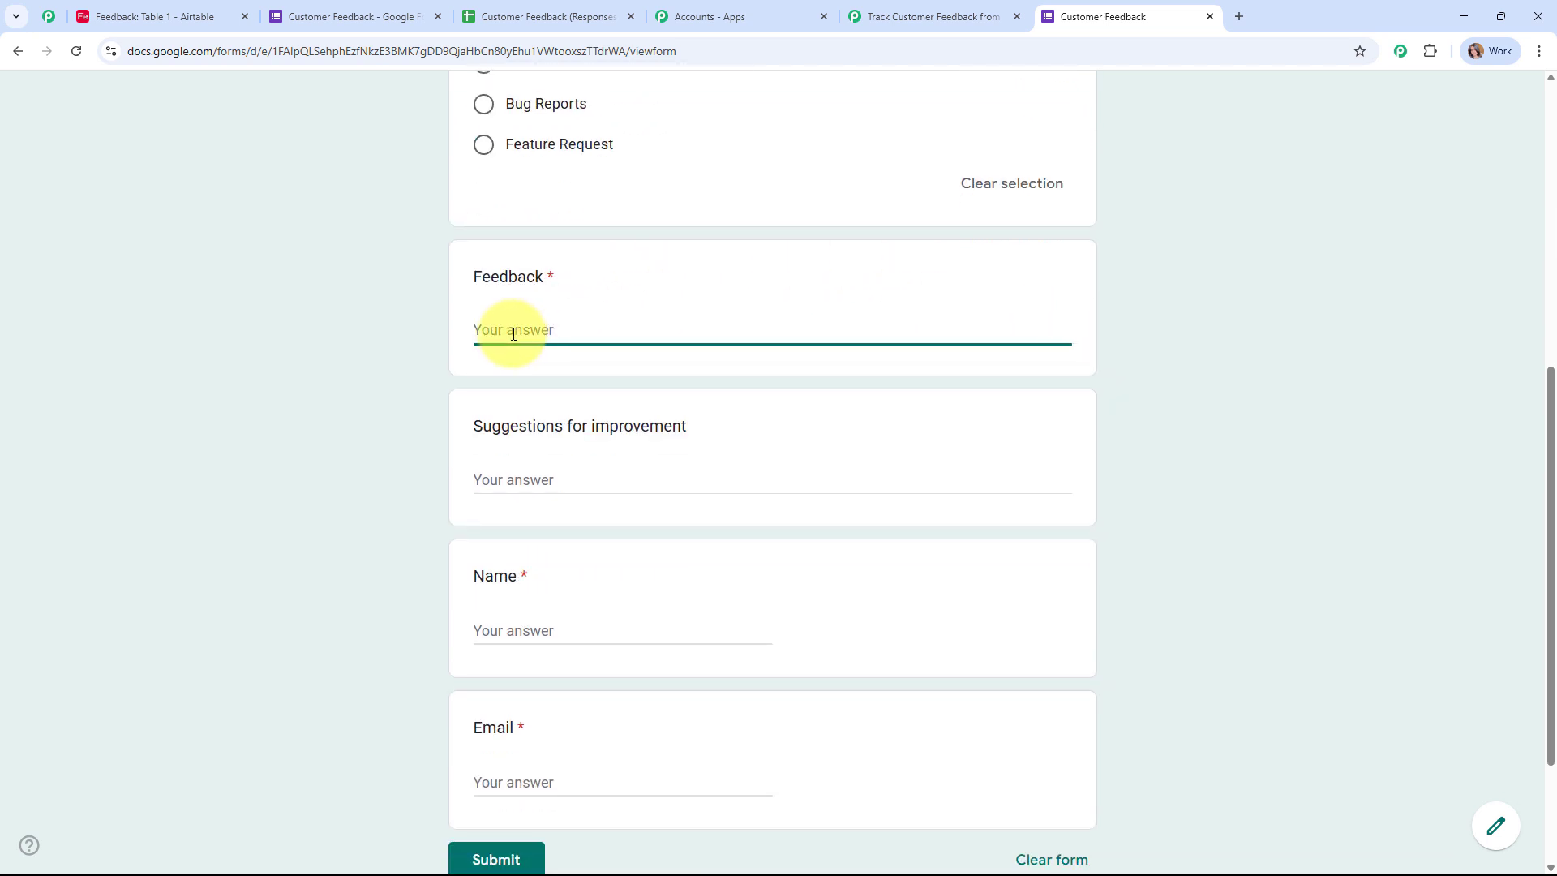
pyautogui.write('Store Location is Not Good.')
pyautogui.scroll(-1, 612, 397)
pyautogui.click(609, 397)
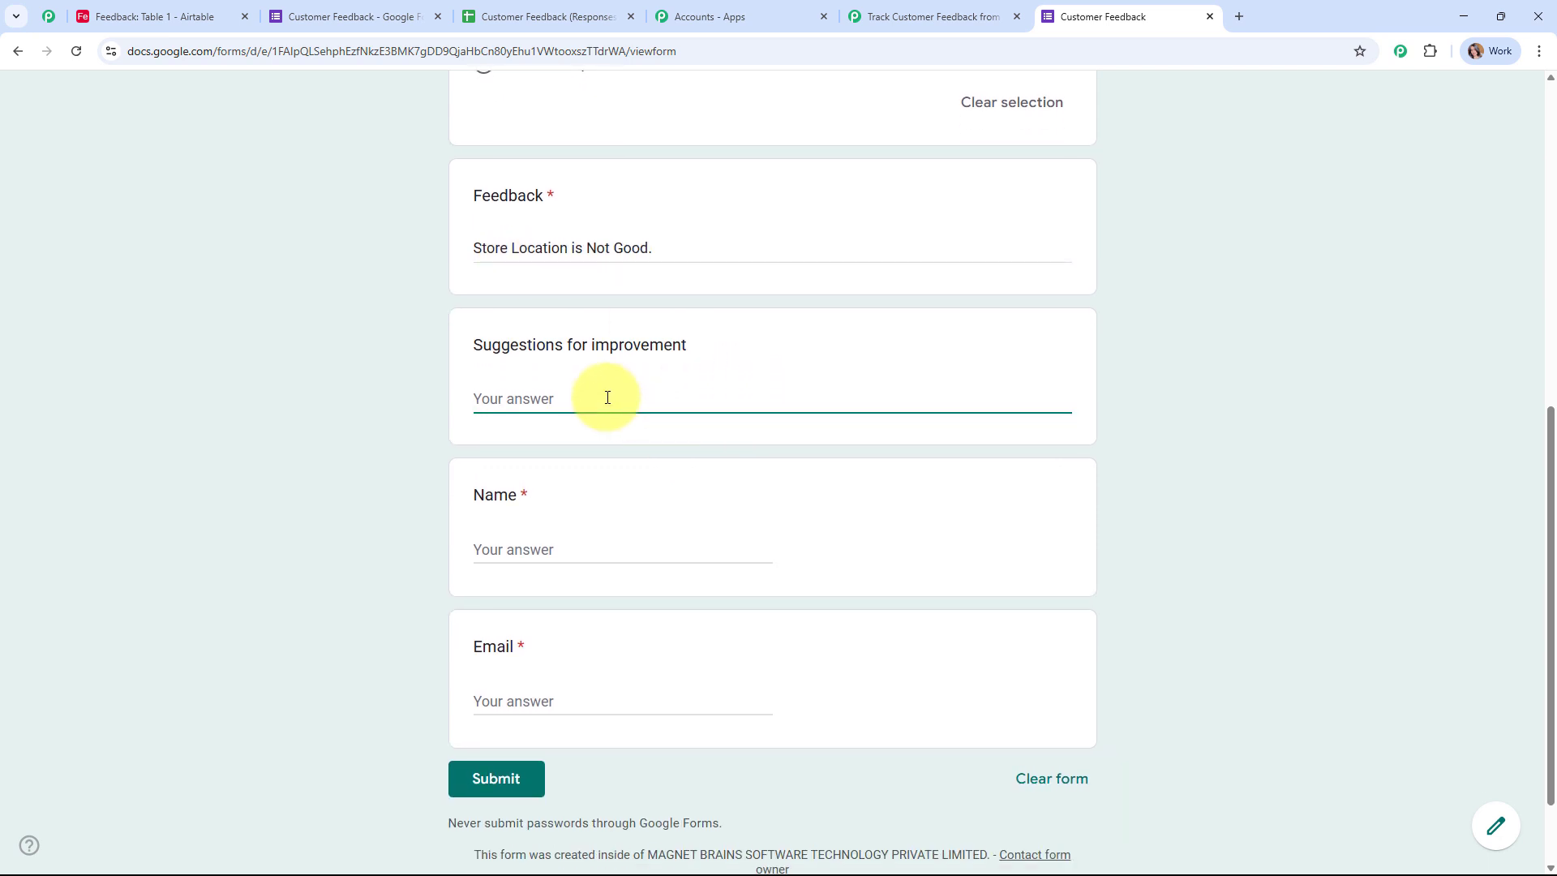
pyautogui.write('Please Start Home Delivery')
# Step: Enter the respondent's name and email, submit the response, and close the form tab
pyautogui.scroll(-1, 607, 397)
pyautogui.click(618, 445)
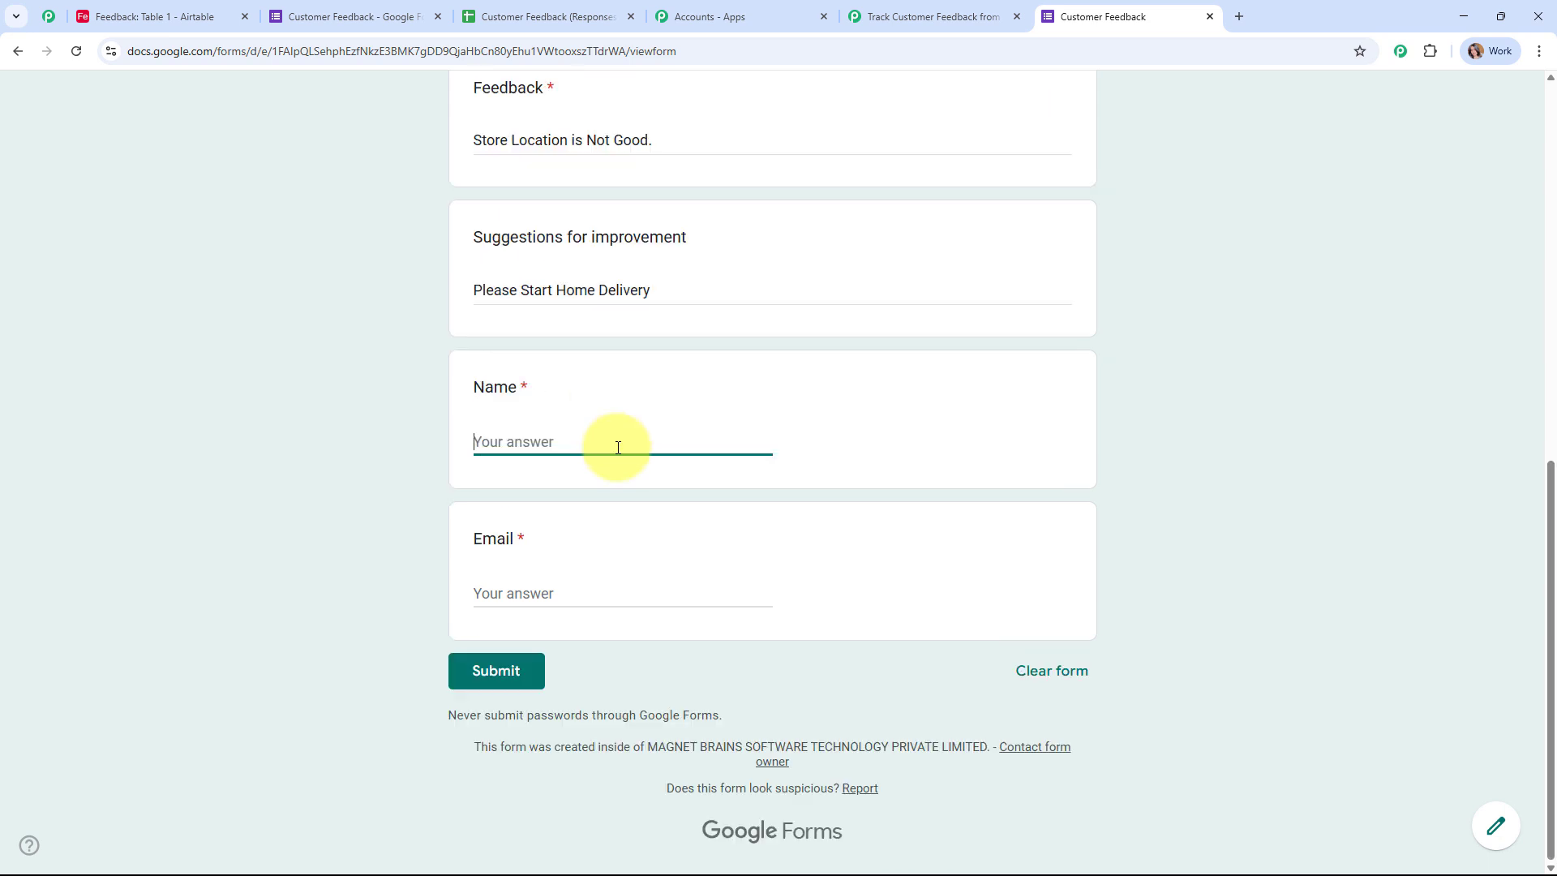
pyautogui.write('Dummy User')
pyautogui.click(547, 591)
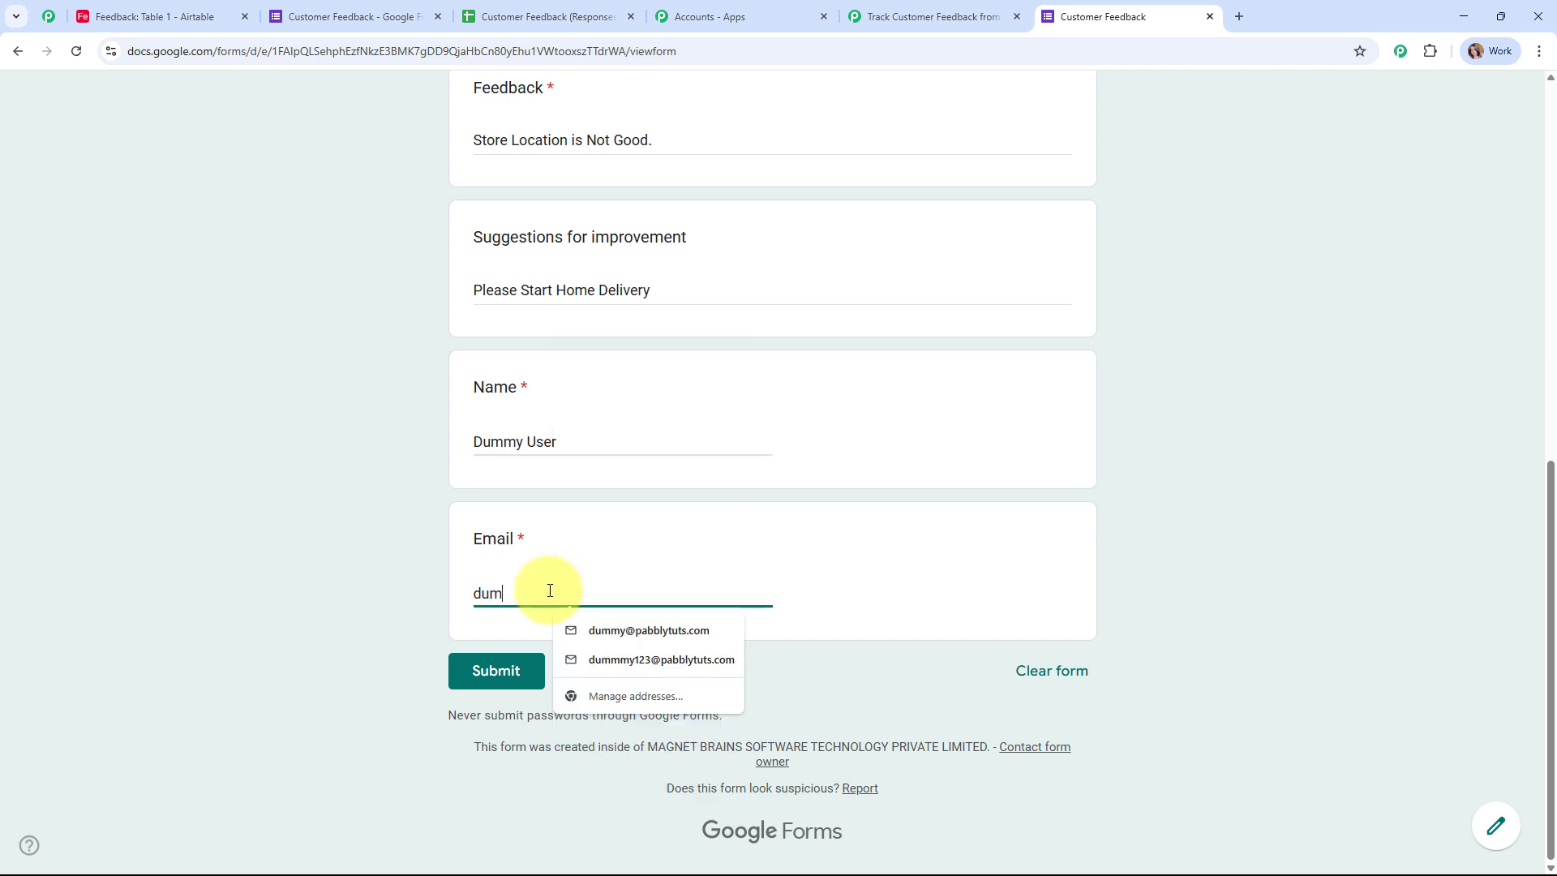
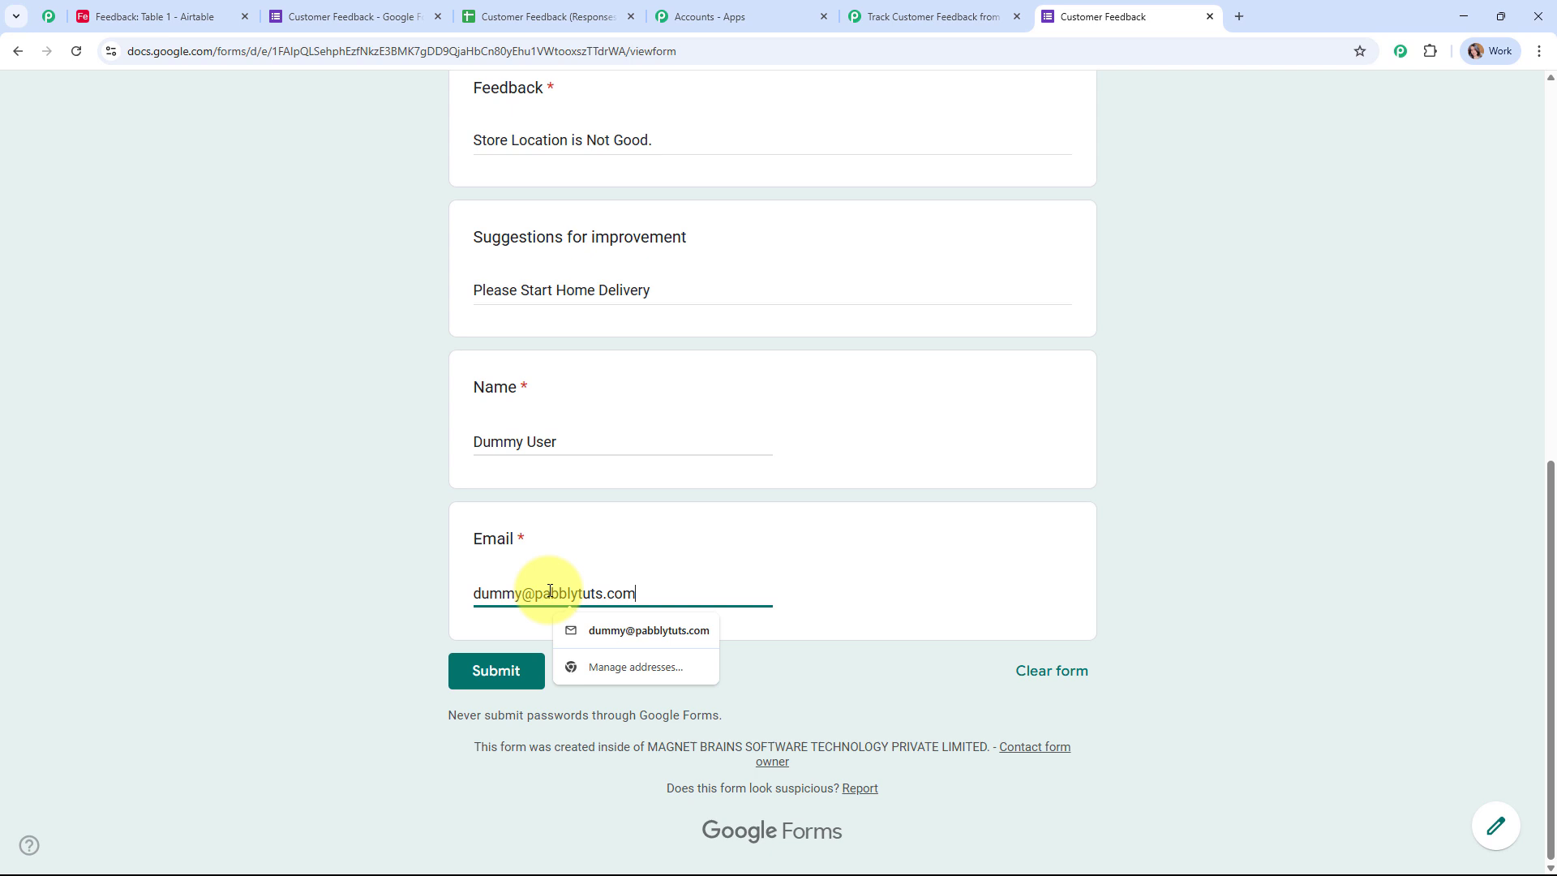
pyautogui.click(478, 665)
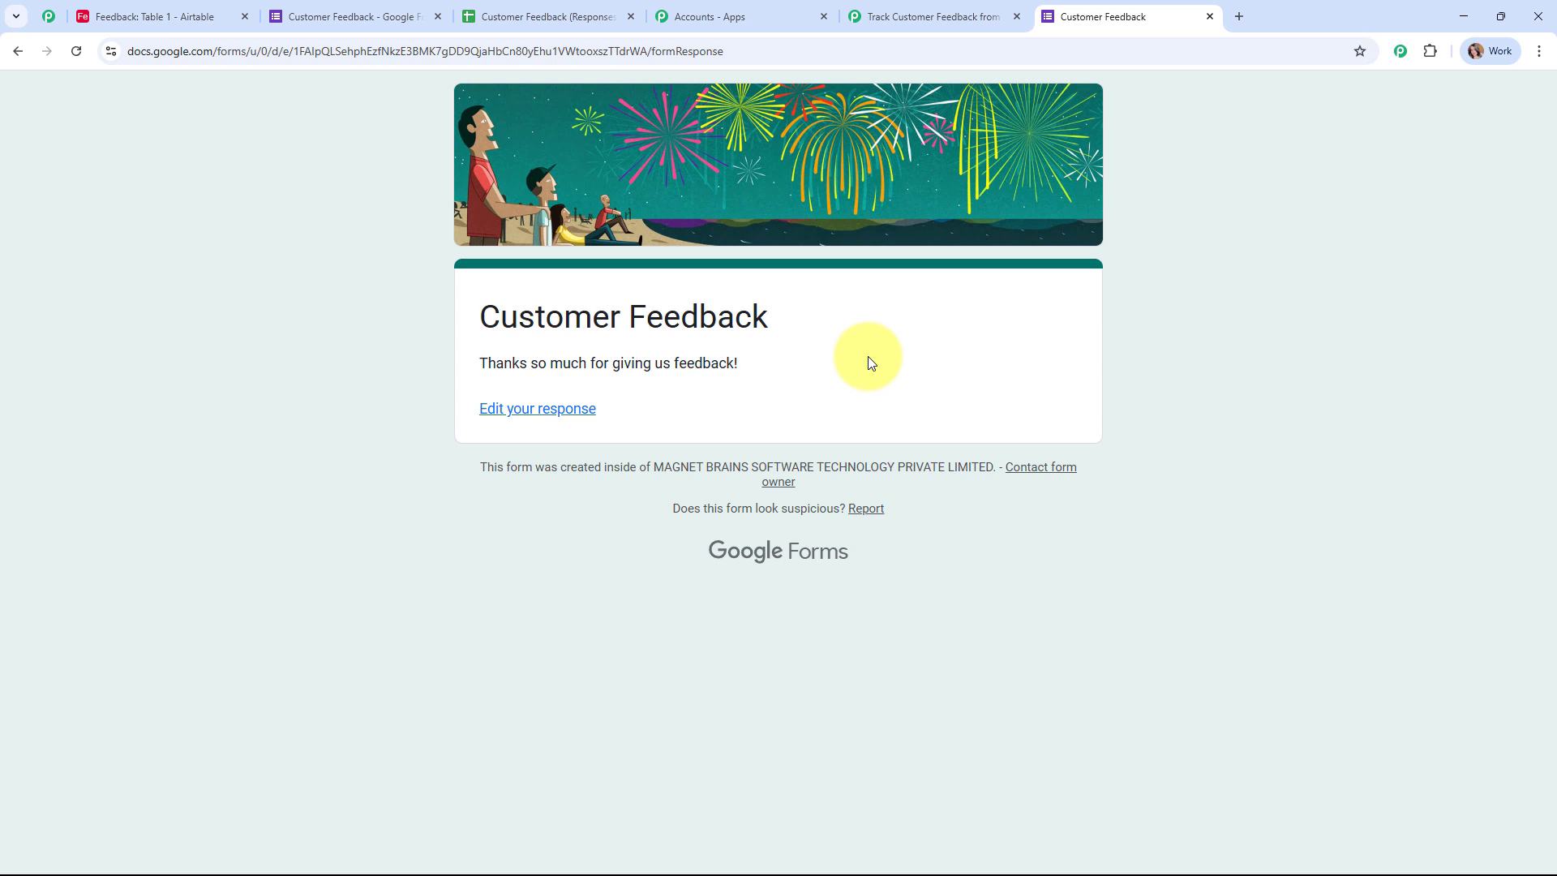
pyautogui.click(1209, 17)
# Step: Widen columns C and F of the responses sheet so the feedback and email show fully
pyautogui.click(554, 15)
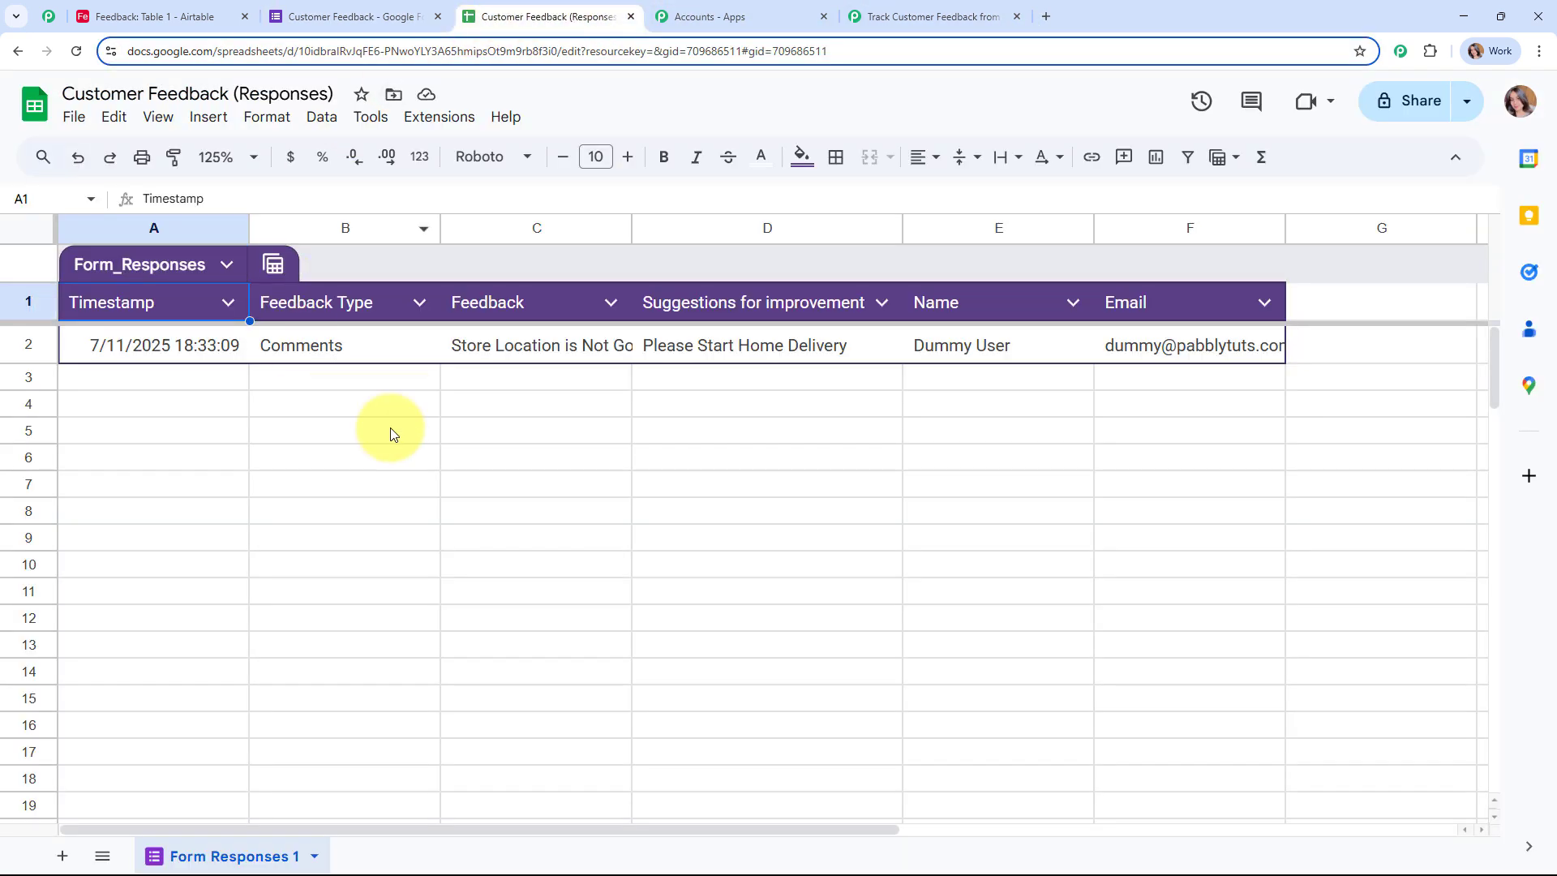
pyautogui.moveTo(633, 224); pyautogui.dragTo(744, 227)
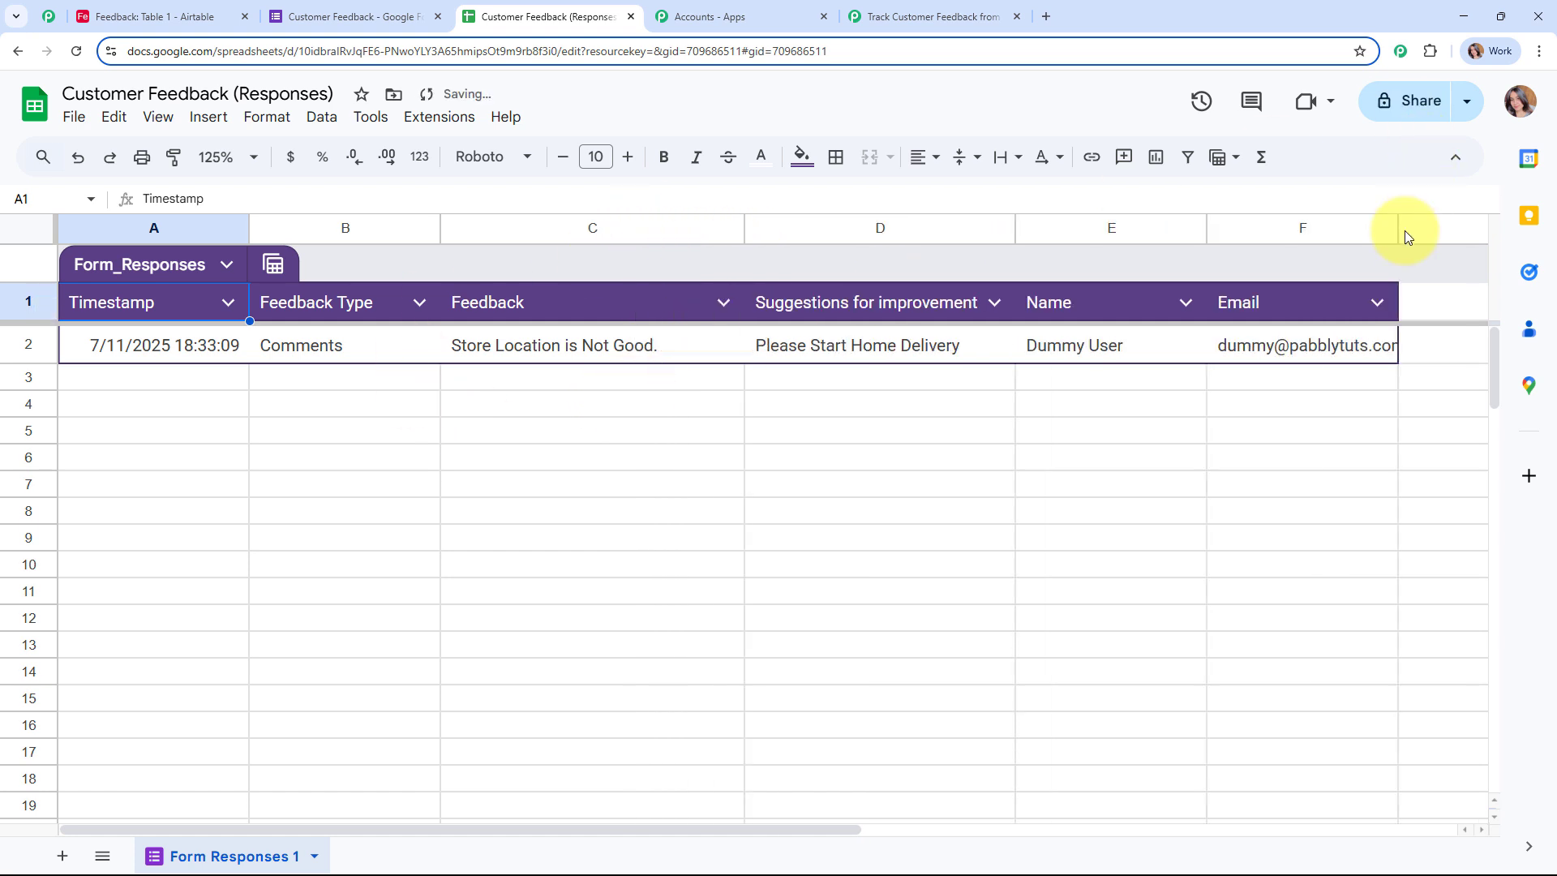
pyautogui.moveTo(1399, 230); pyautogui.dragTo(1452, 235)
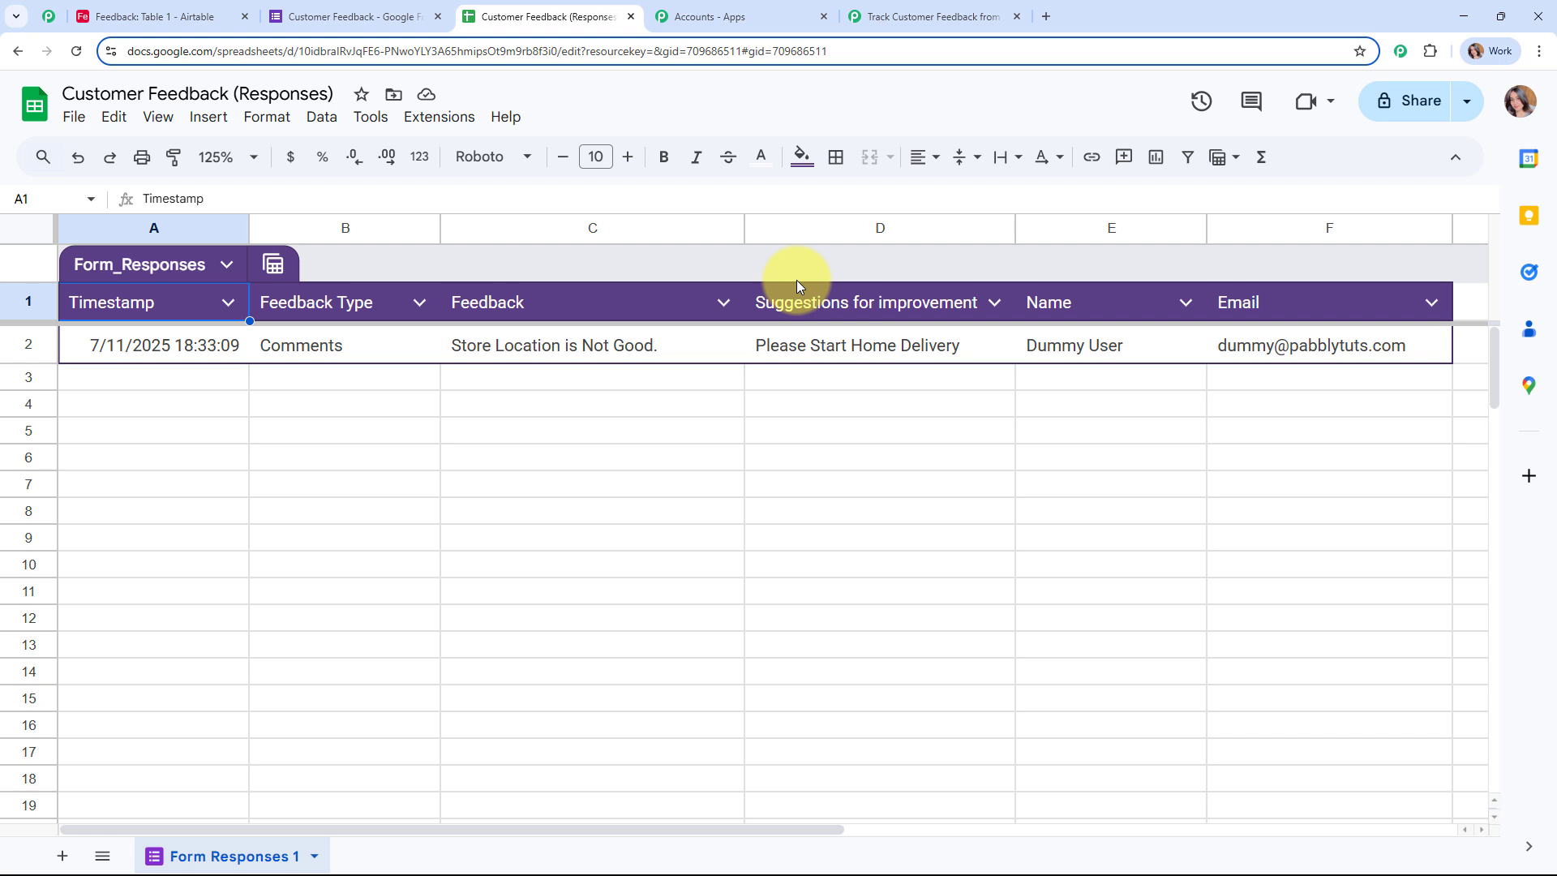
pyautogui.click(463, 120)
pyautogui.moveTo(484, 159)
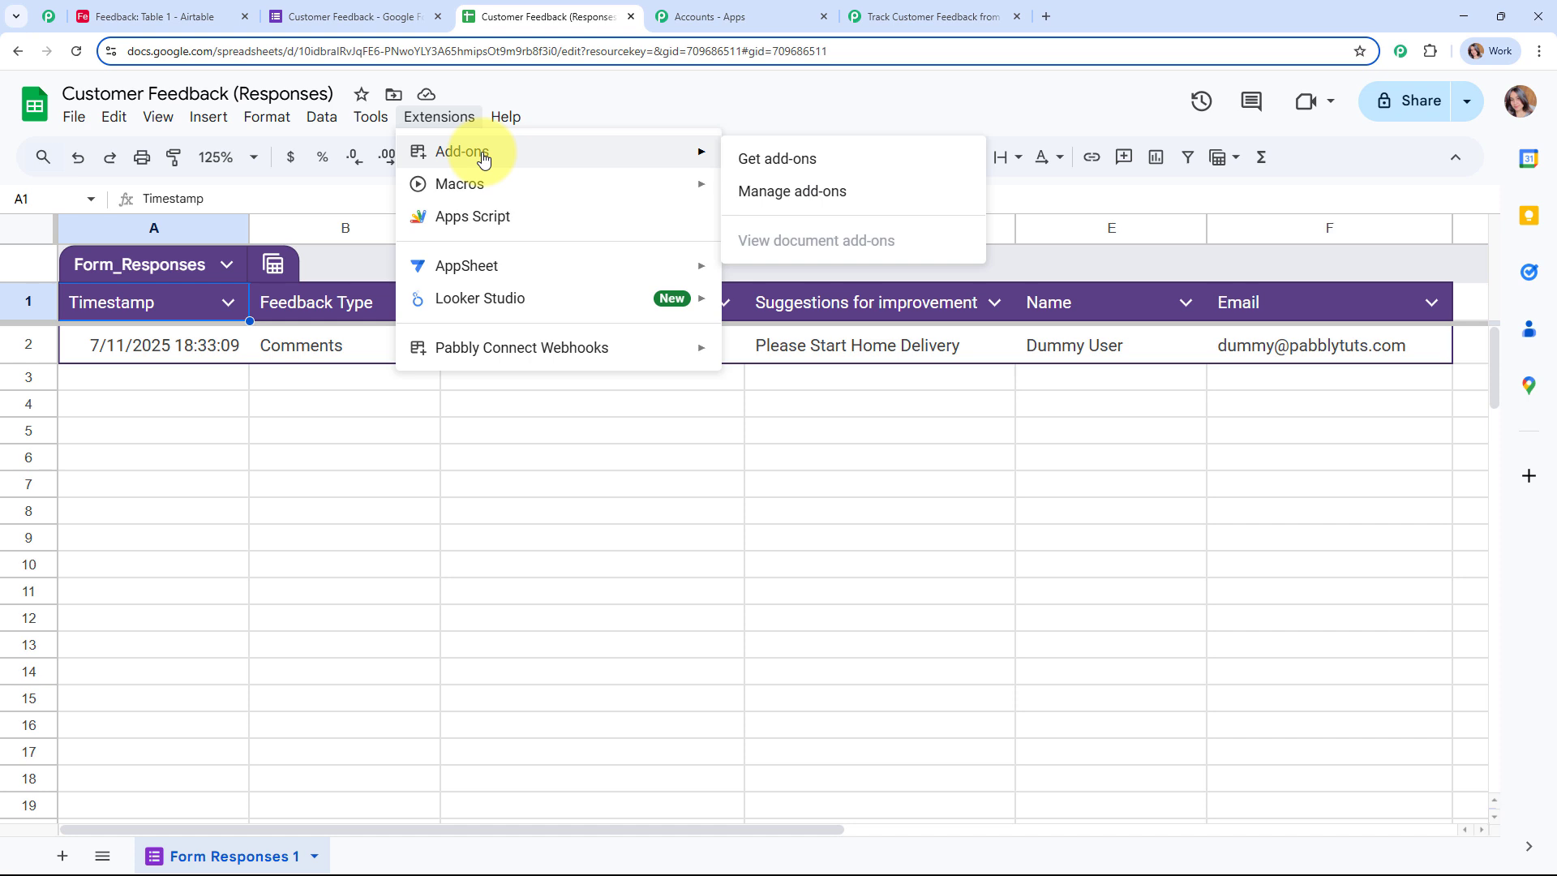
pyautogui.click(906, 155)
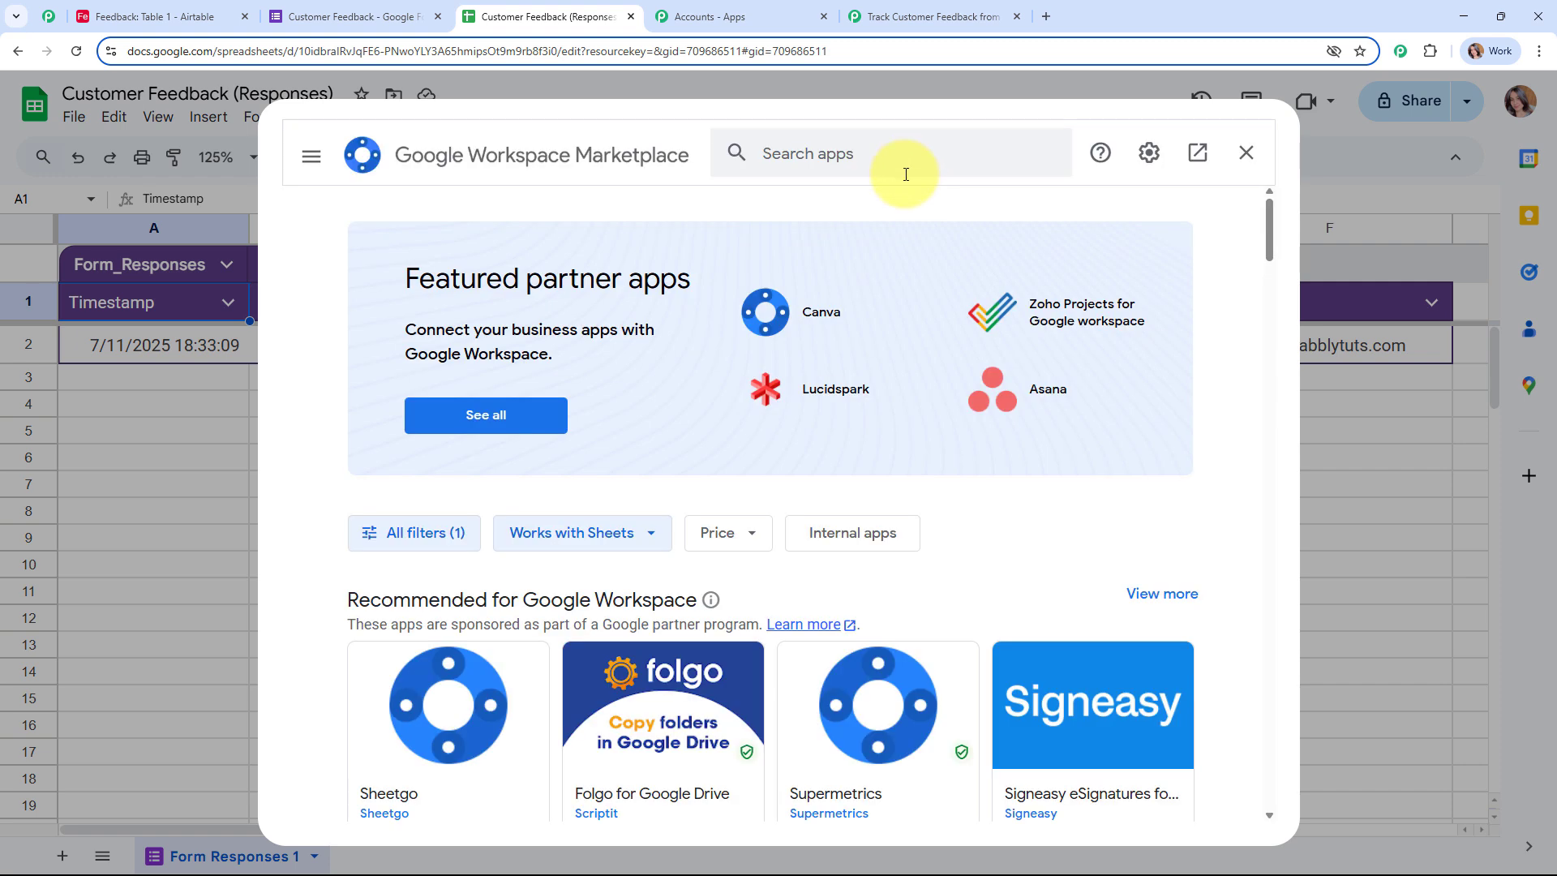
pyautogui.click(792, 150)
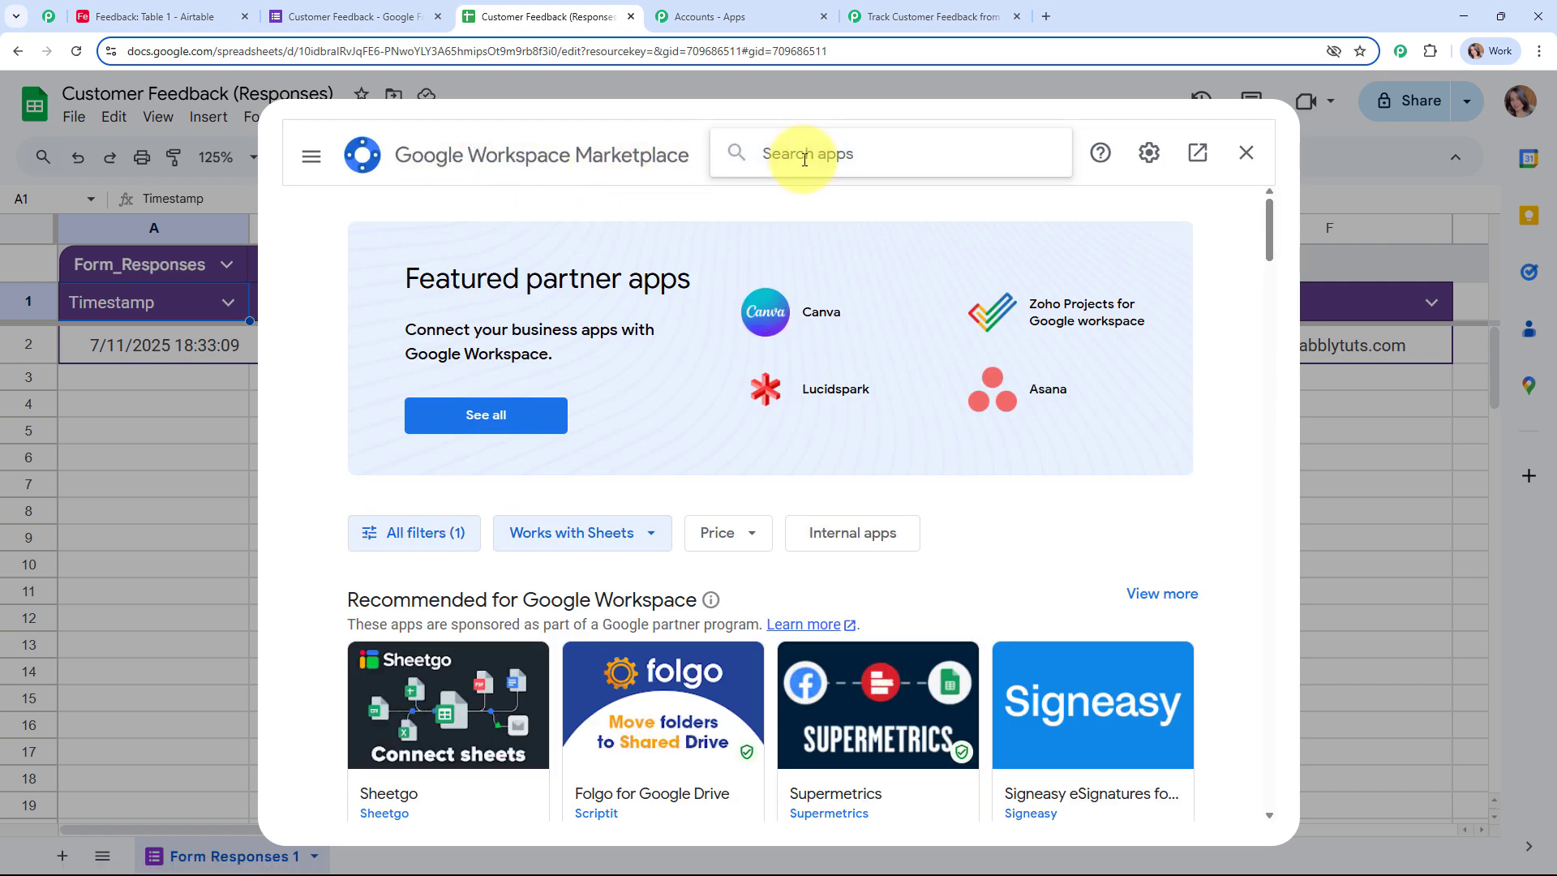
pyautogui.write('pabbl')
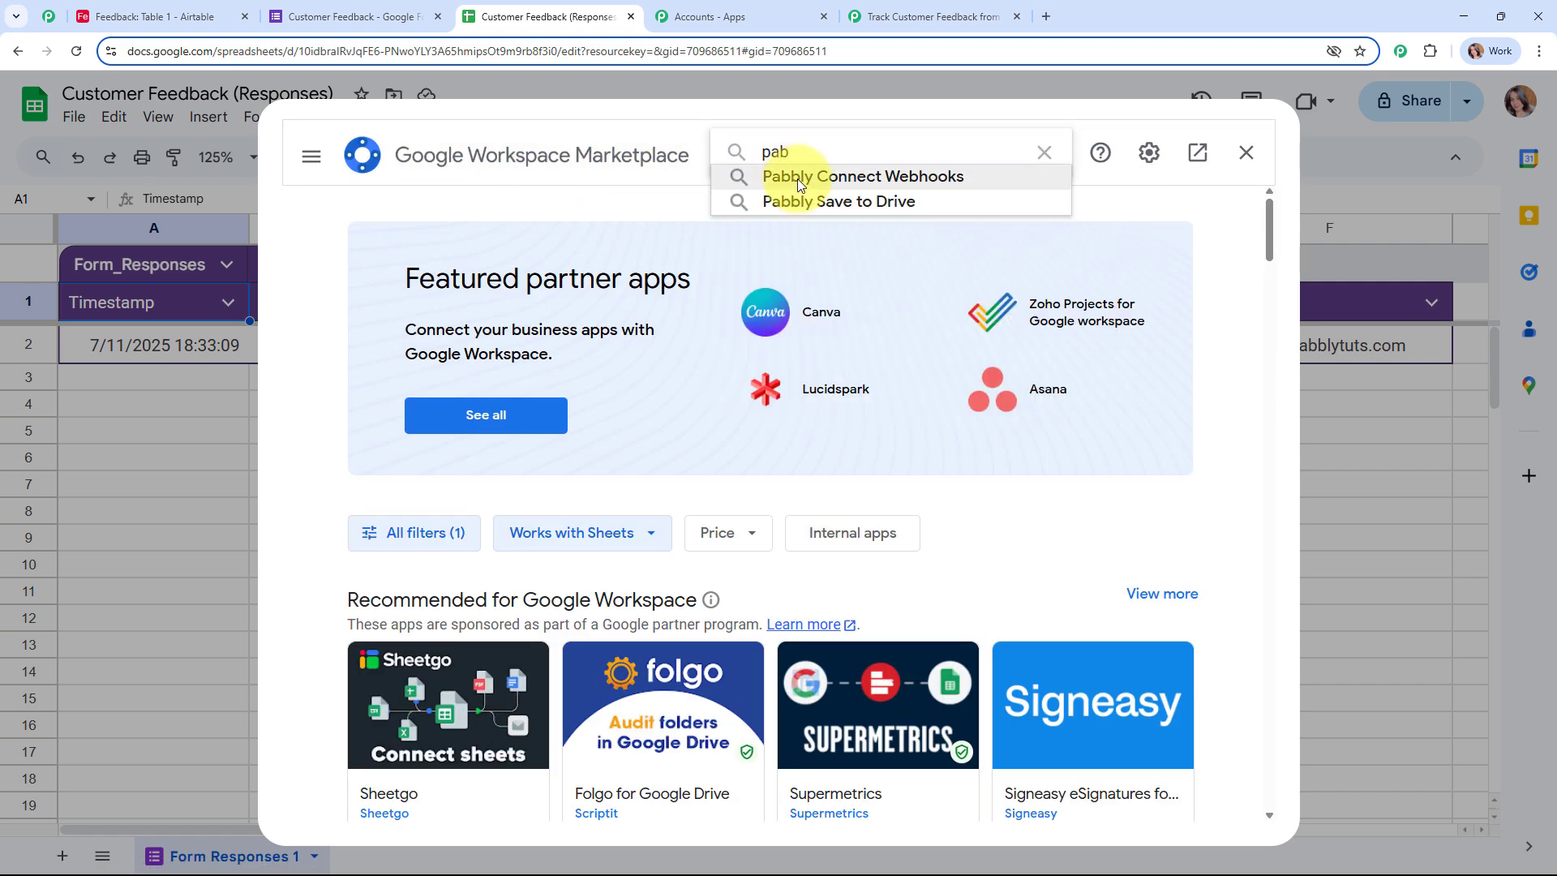
pyautogui.click(796, 175)
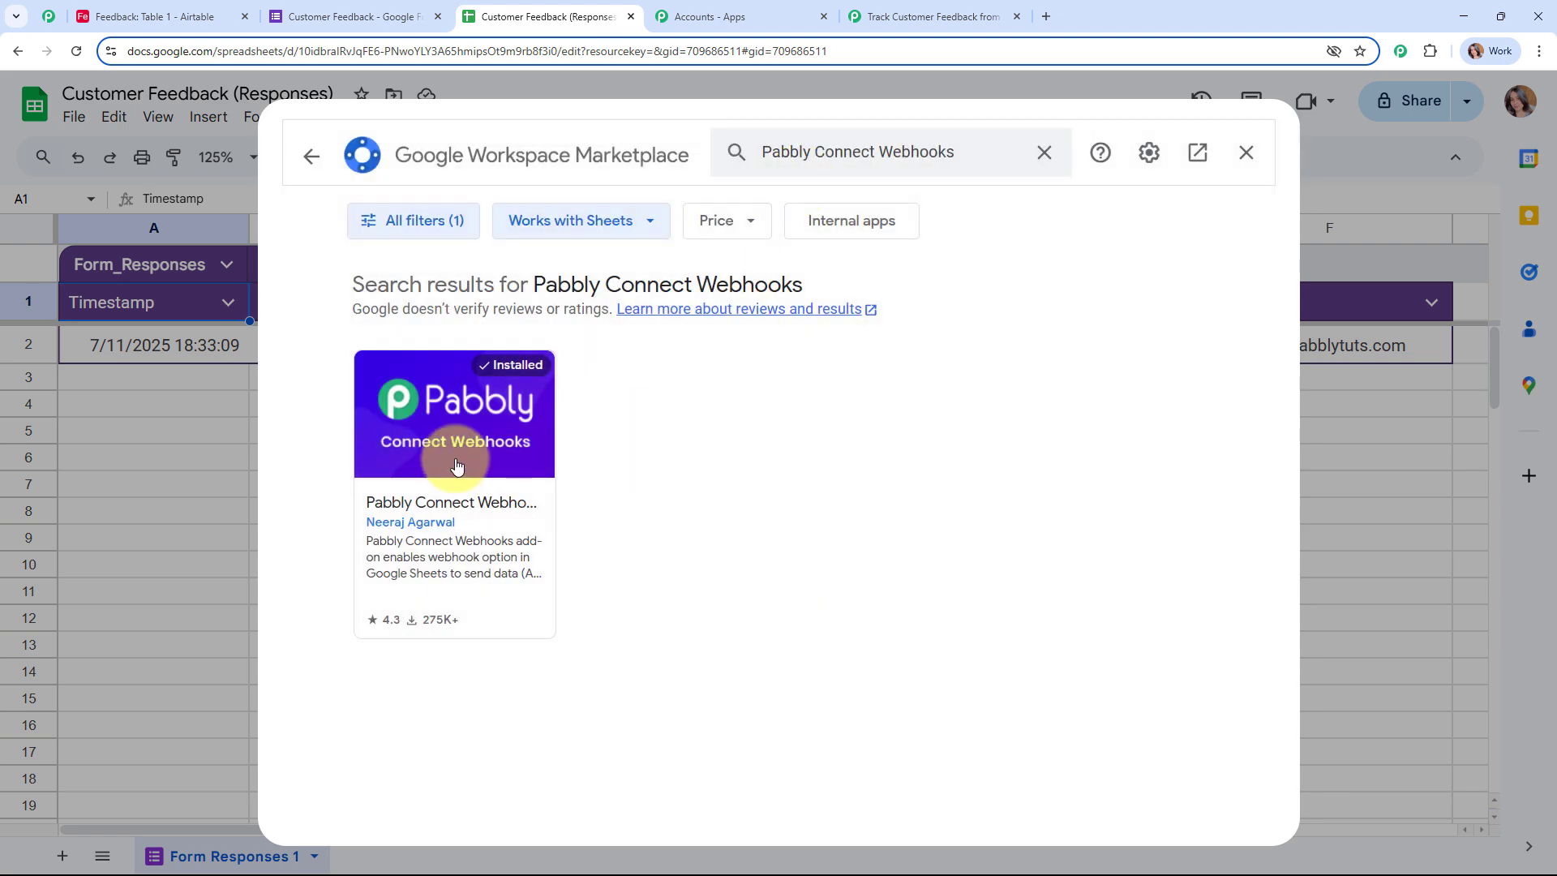
pyautogui.click(455, 462)
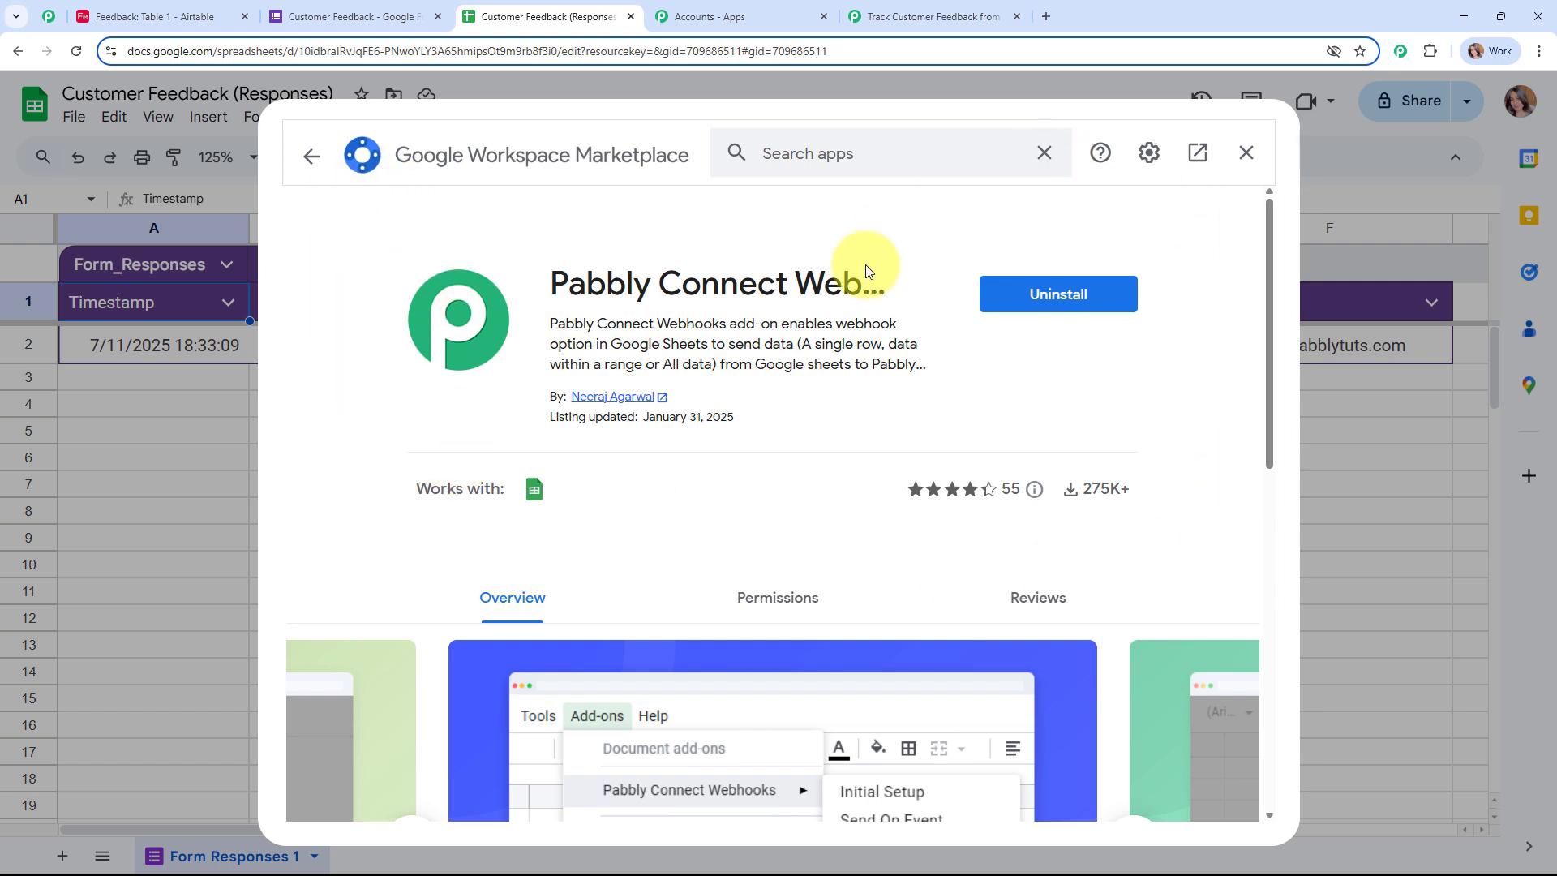
pyautogui.click(325, 155)
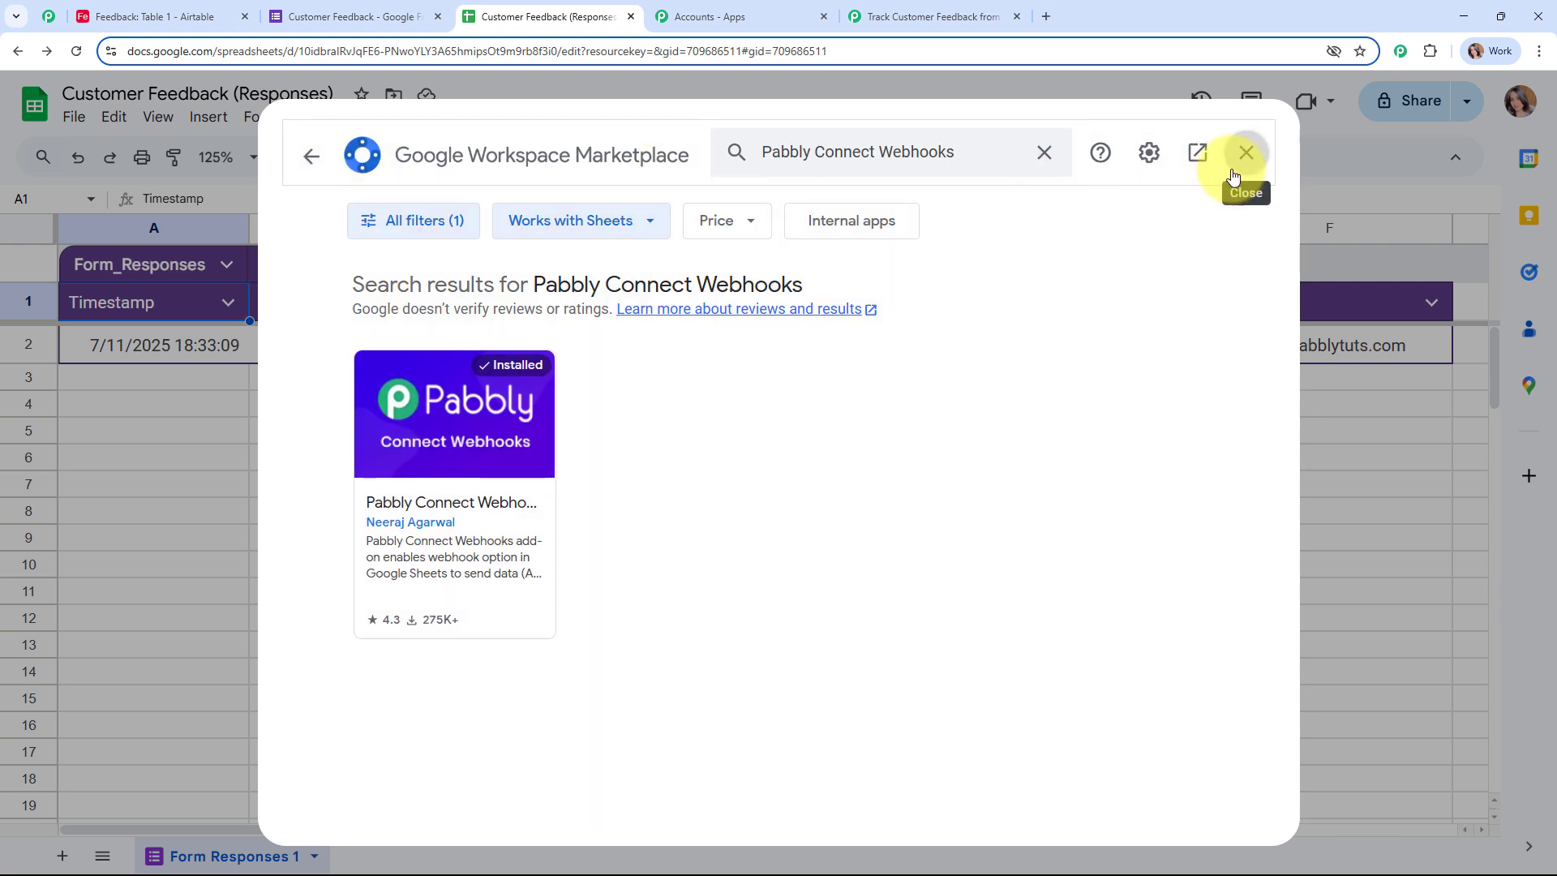
pyautogui.click(1233, 177)
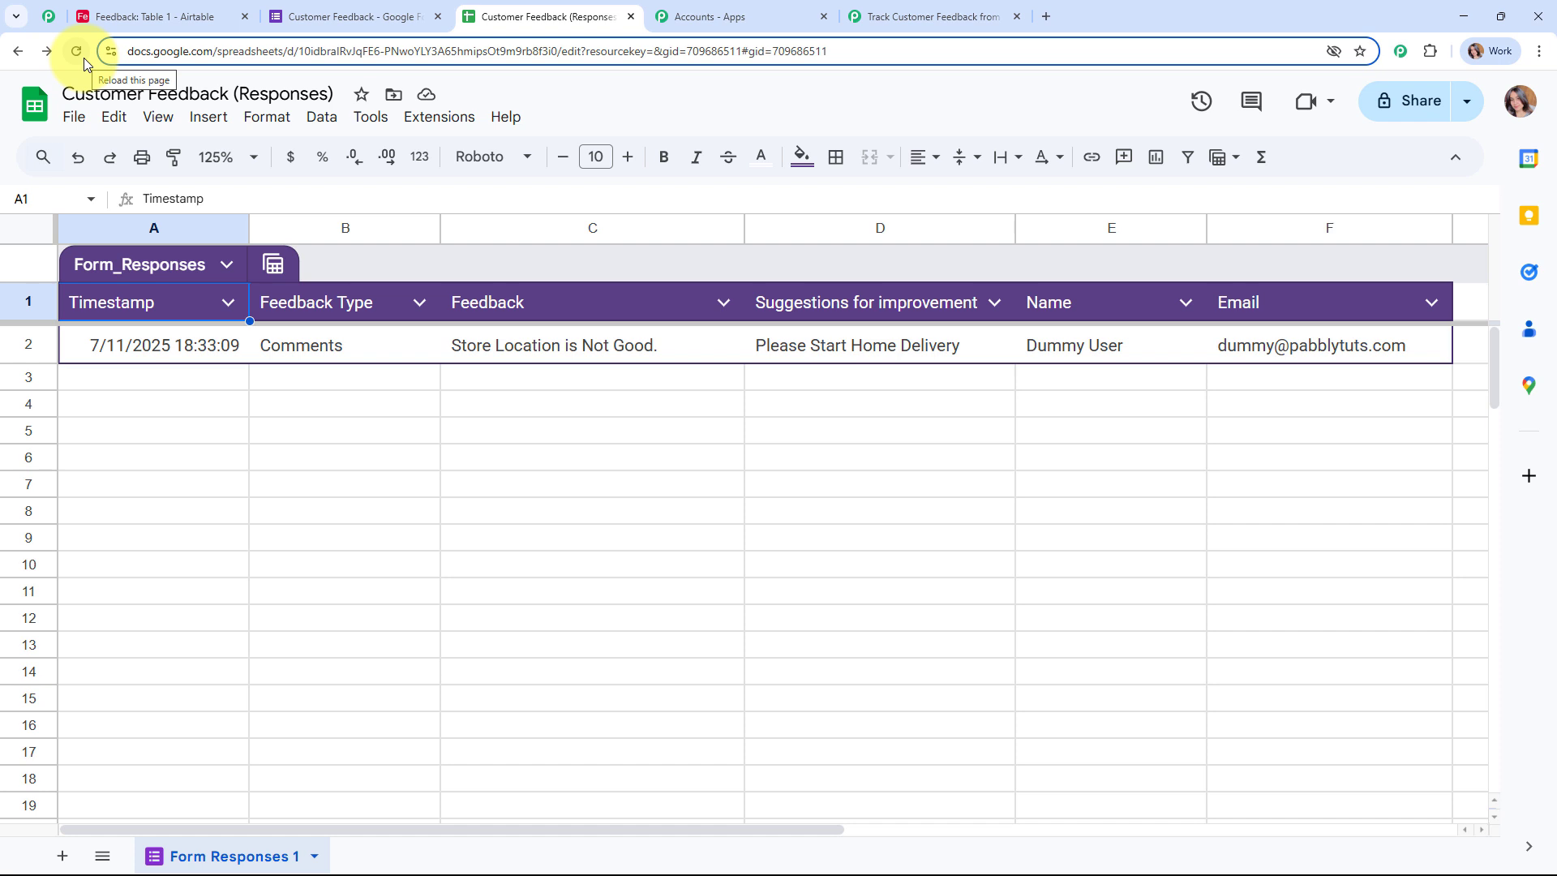
# Step: In Pabbly Connect Webhooks Initial Setup, paste the webhook URL, set trigger column F, and submit
pyautogui.click(412, 122)
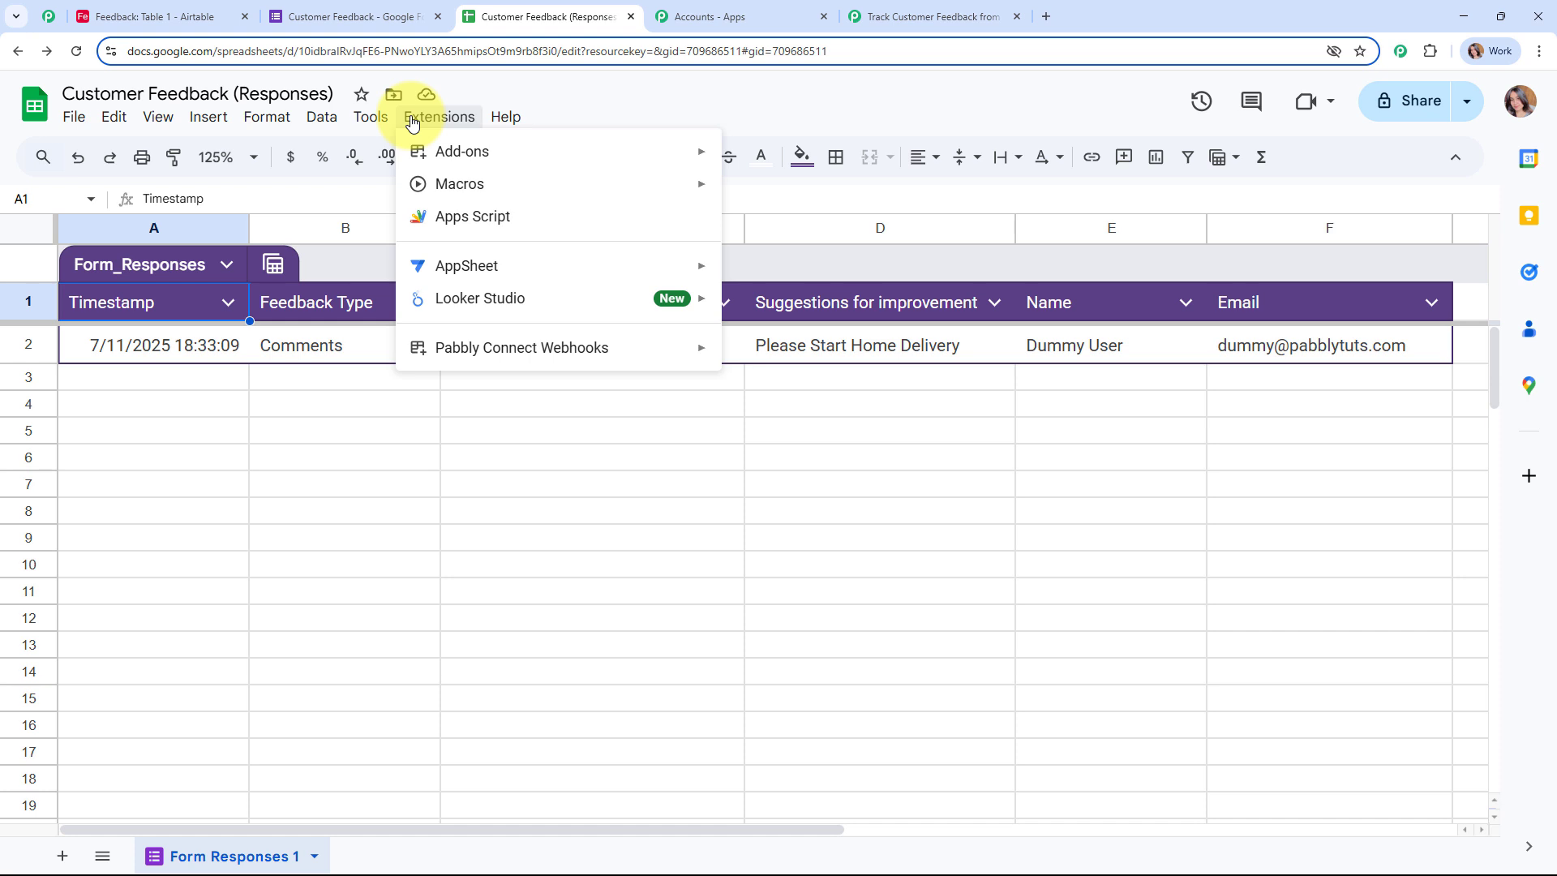
pyautogui.moveTo(497, 342)
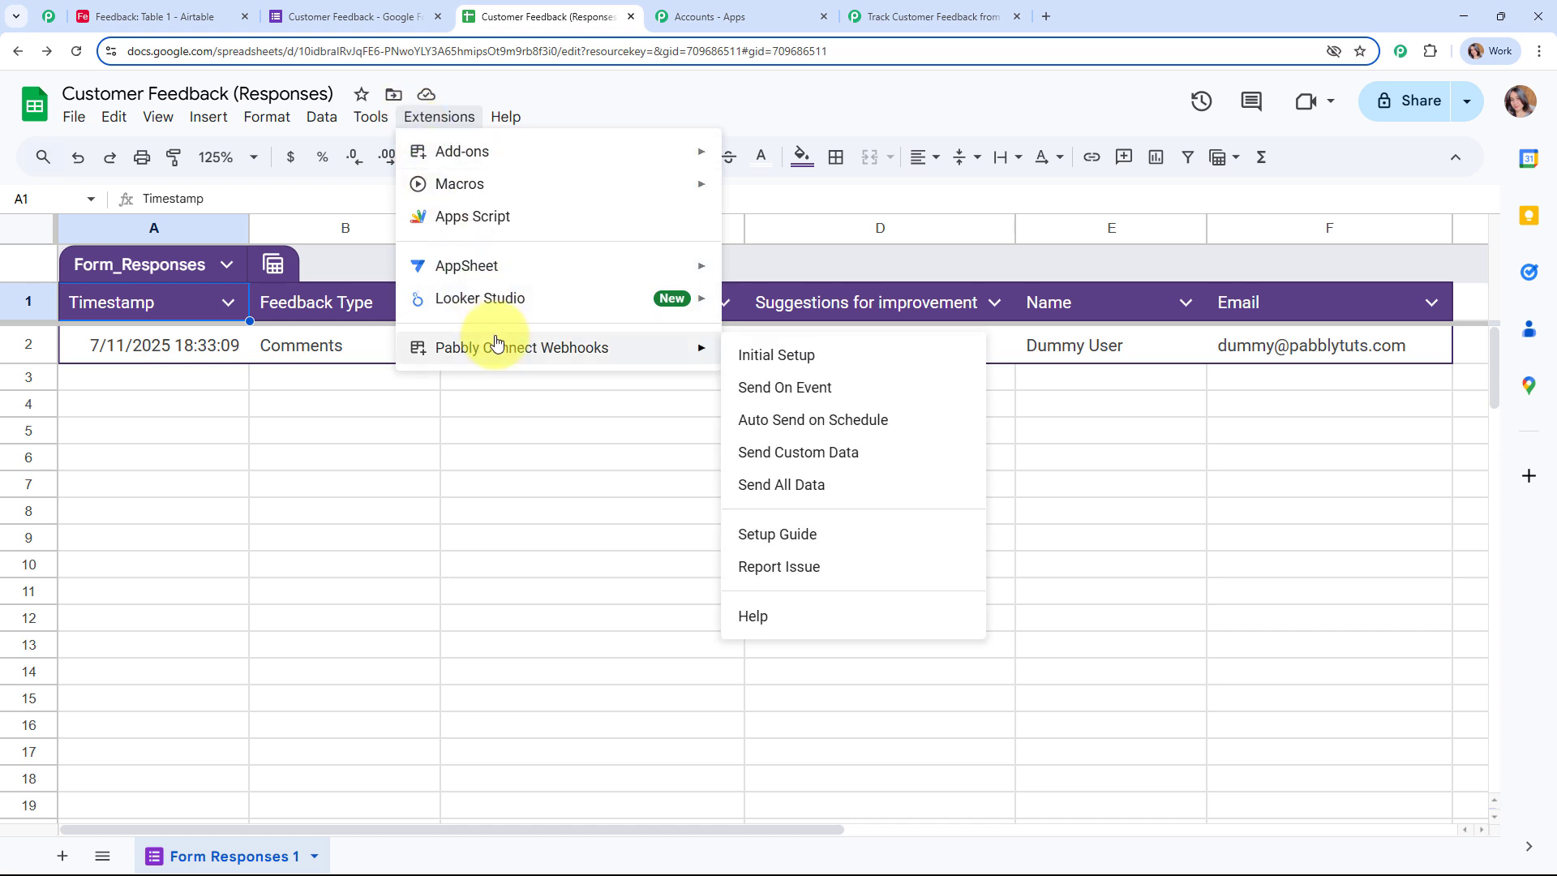
pyautogui.click(851, 354)
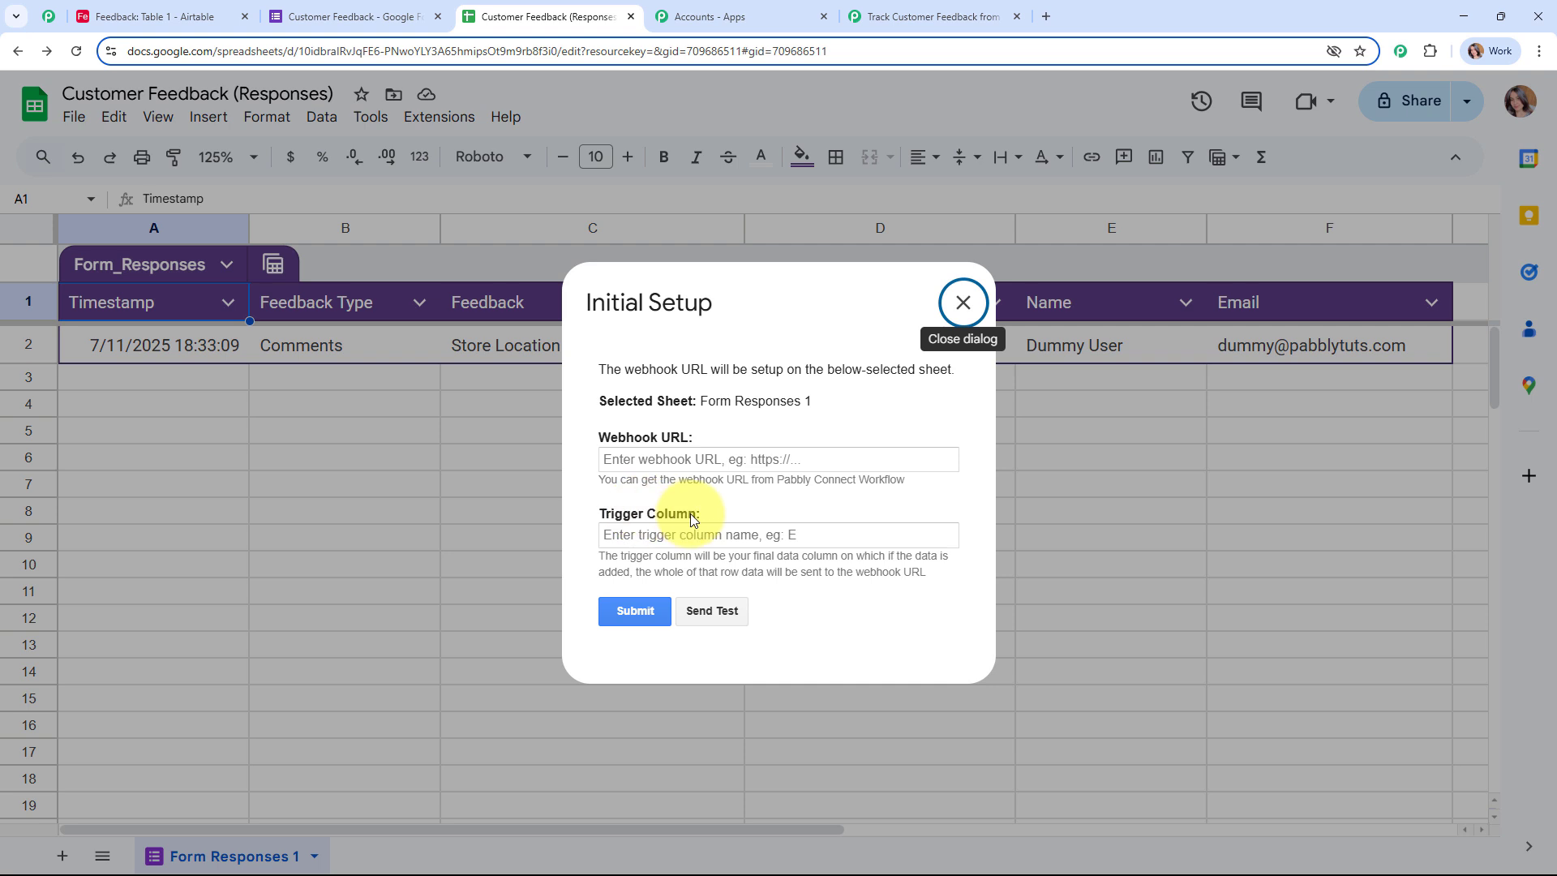
pyautogui.click(685, 462)
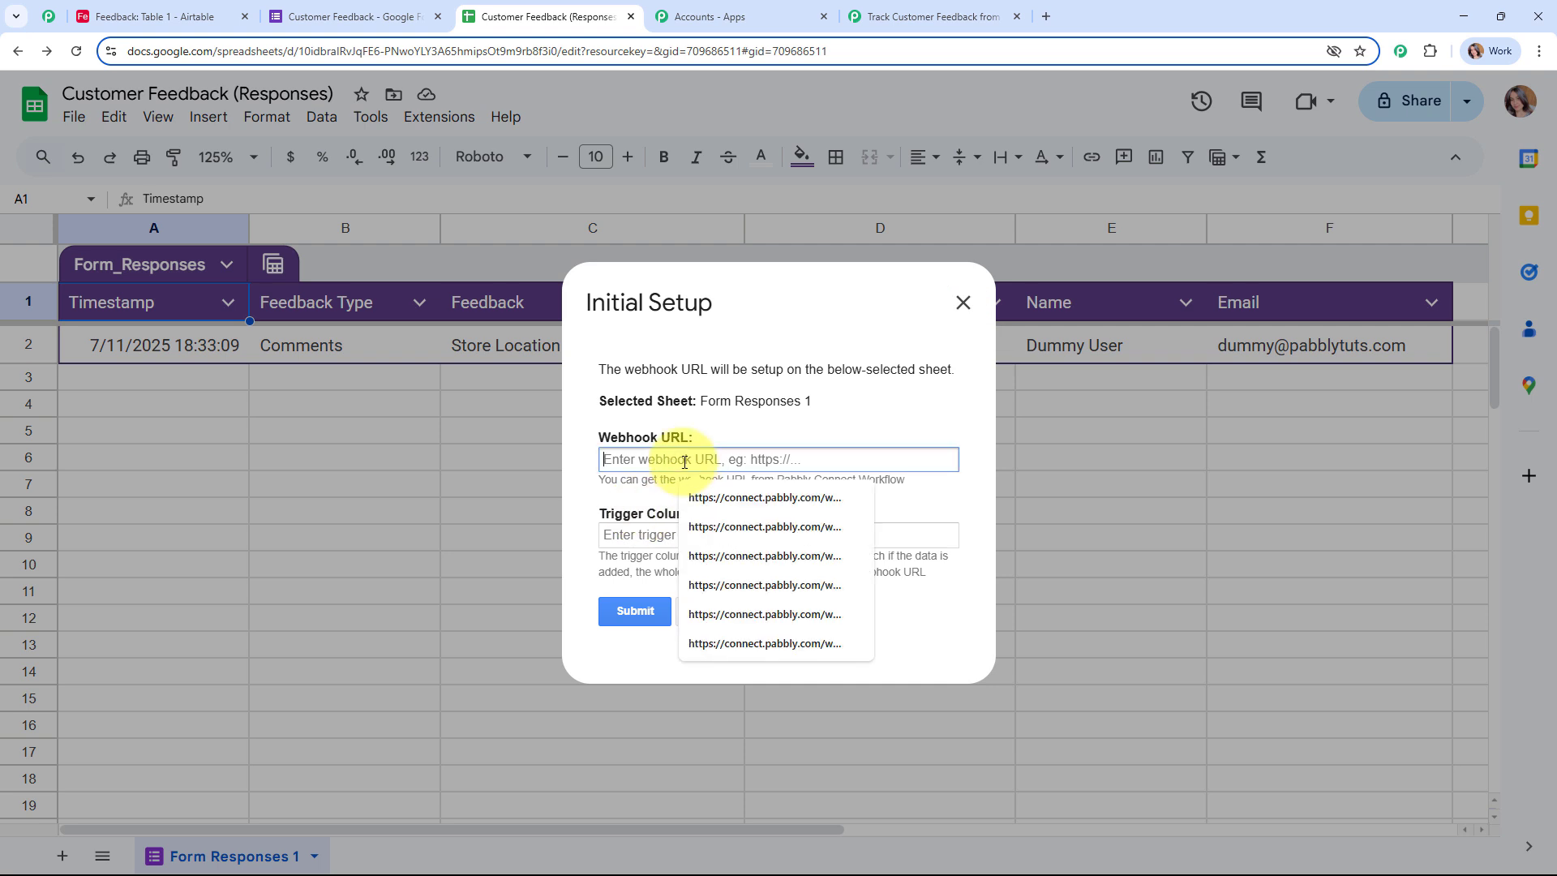
pyautogui.hotkey('ctrl', 'v')
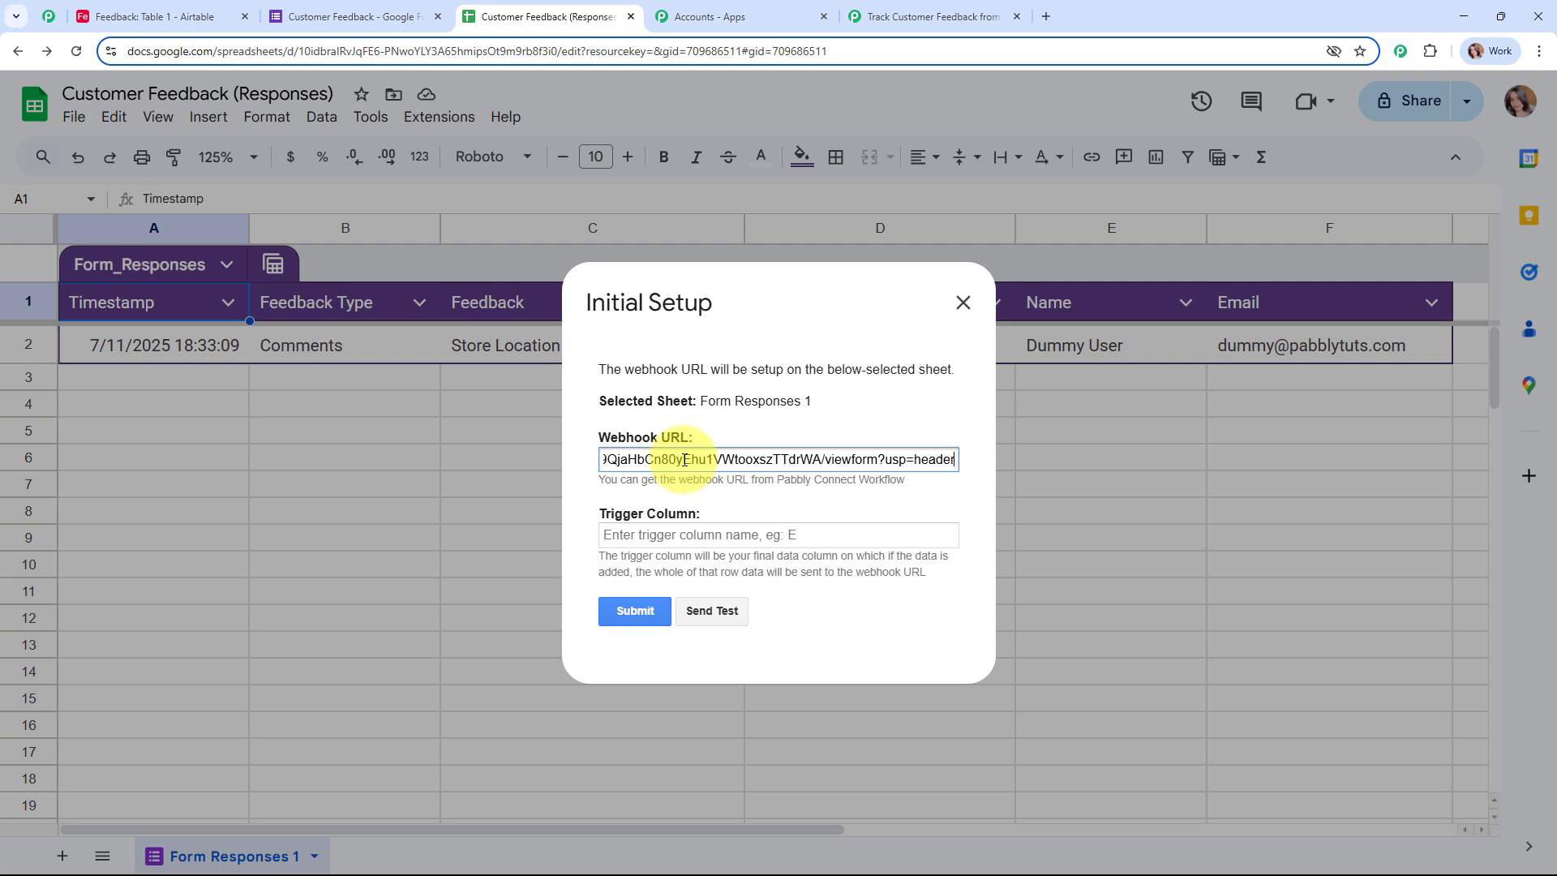
pyautogui.click(696, 503)
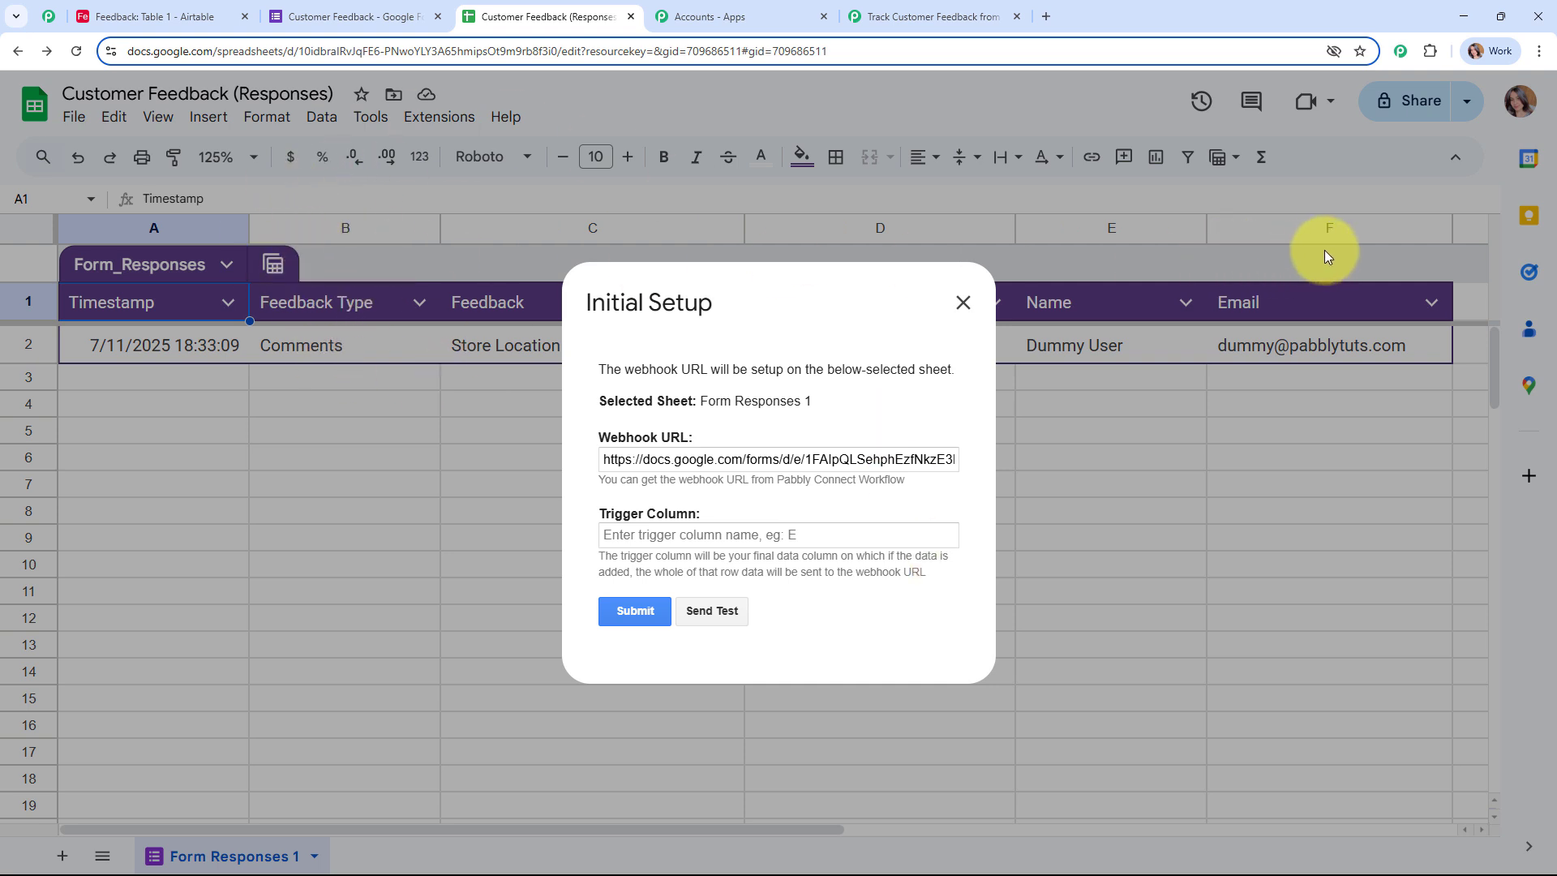
pyautogui.click(679, 534)
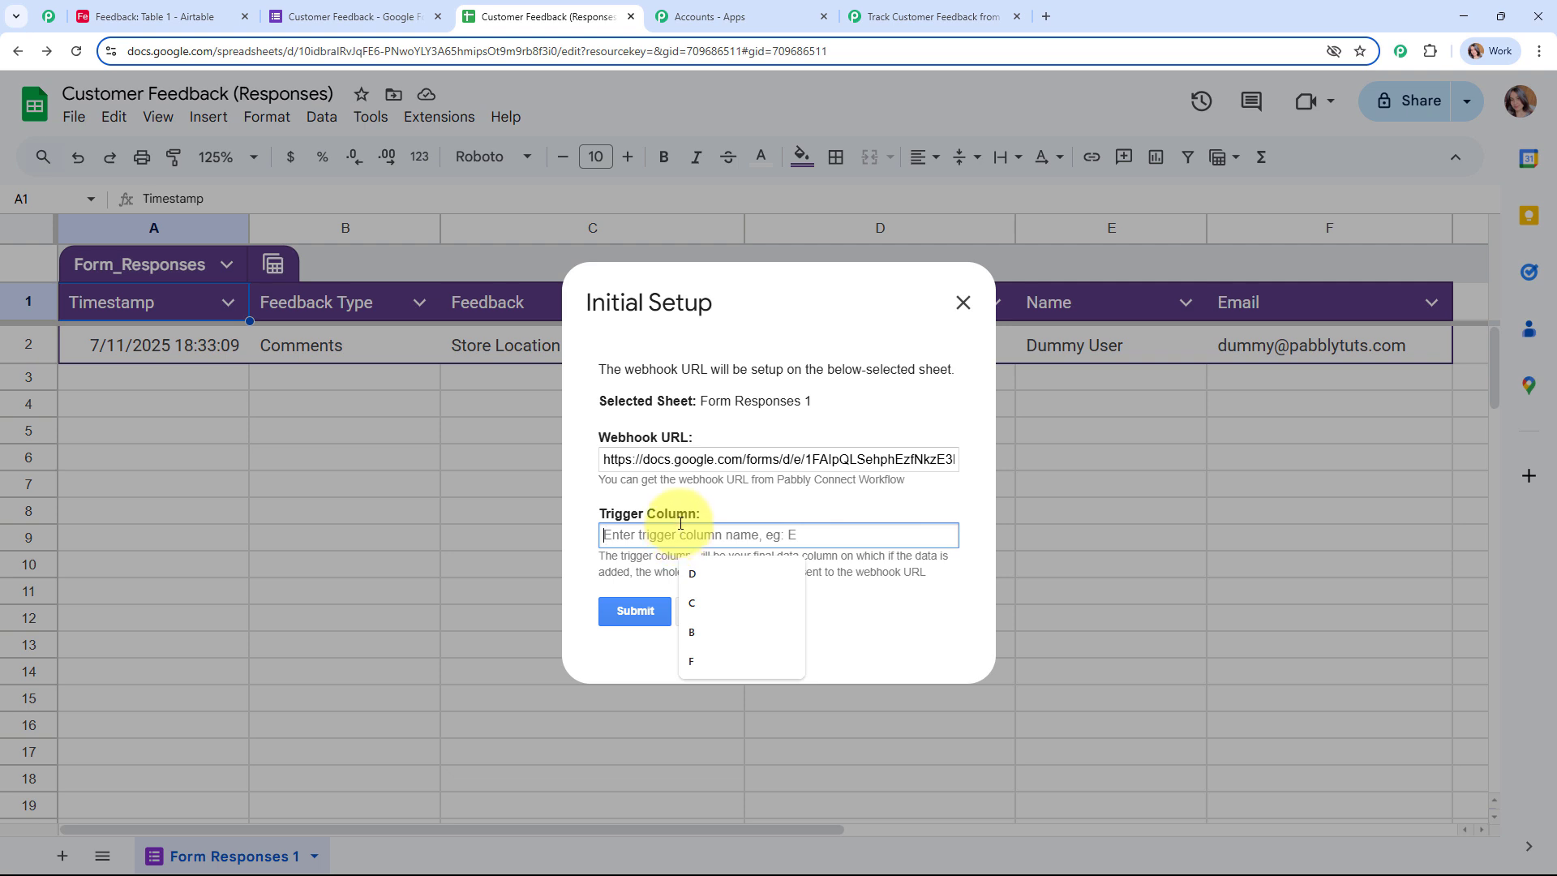
pyautogui.write('F')
pyautogui.click(626, 608)
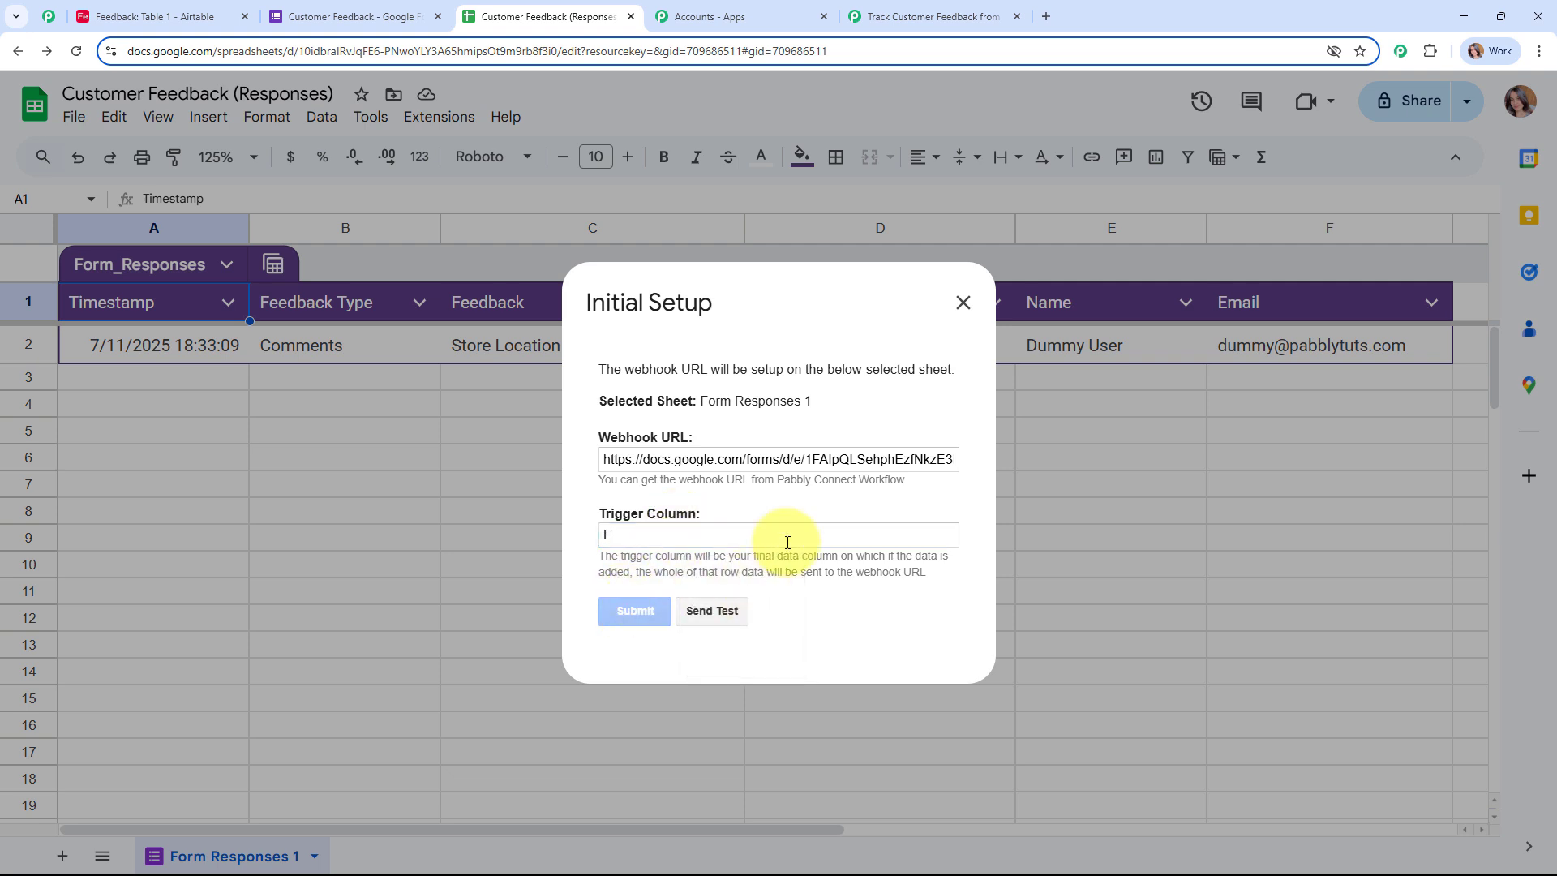
pyautogui.scroll(-2, 795, 443)
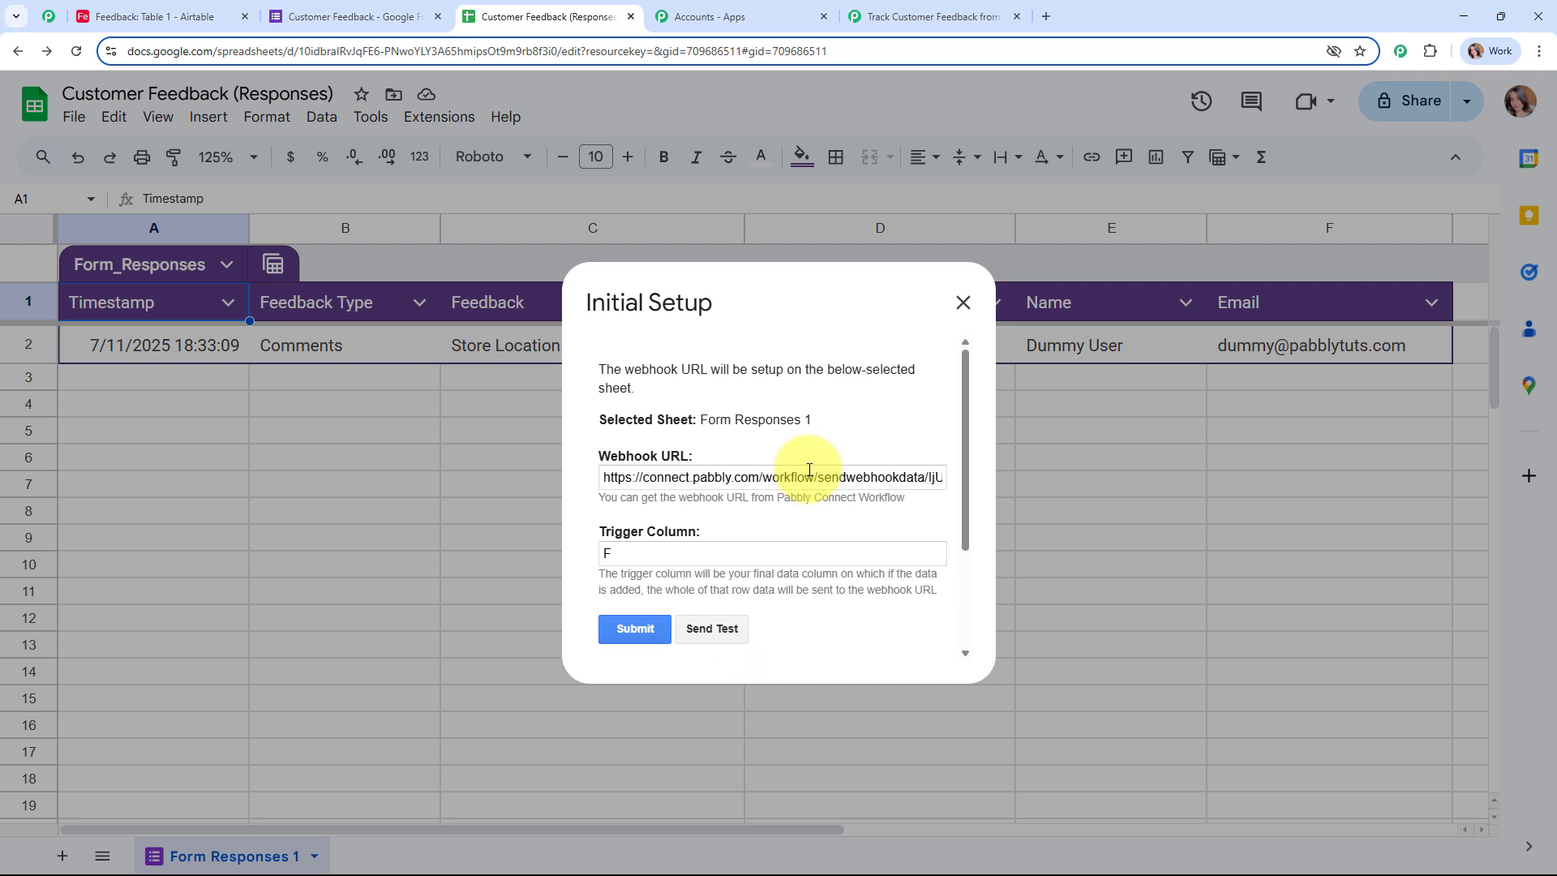
# Step: Send the row 2 response to the webhook as test data and close the setup dialog
pyautogui.click(713, 630)
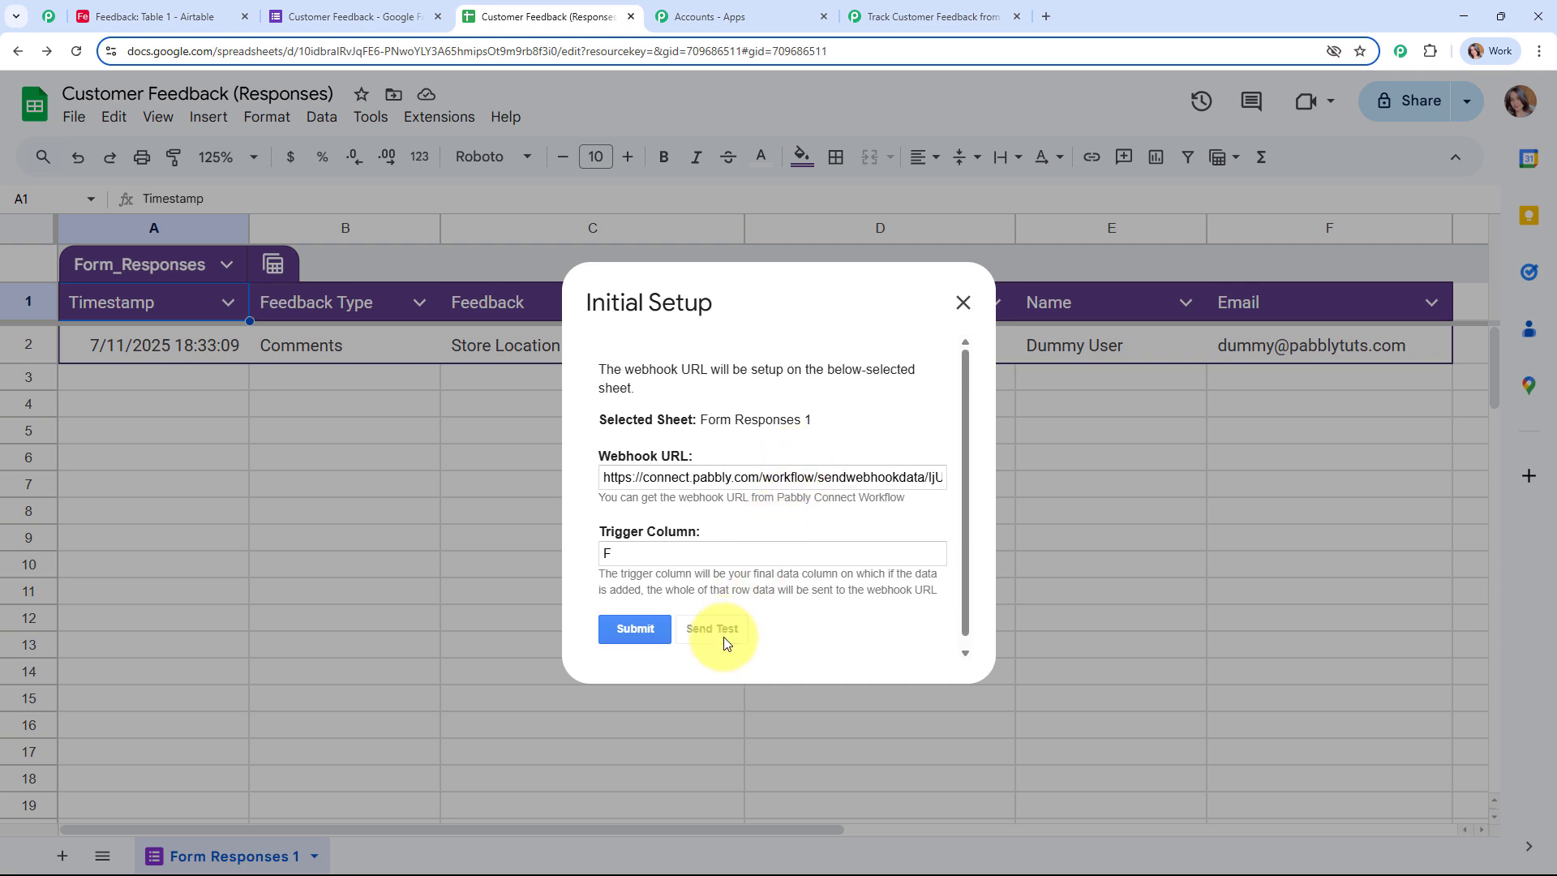
pyautogui.scroll(-2, 767, 509)
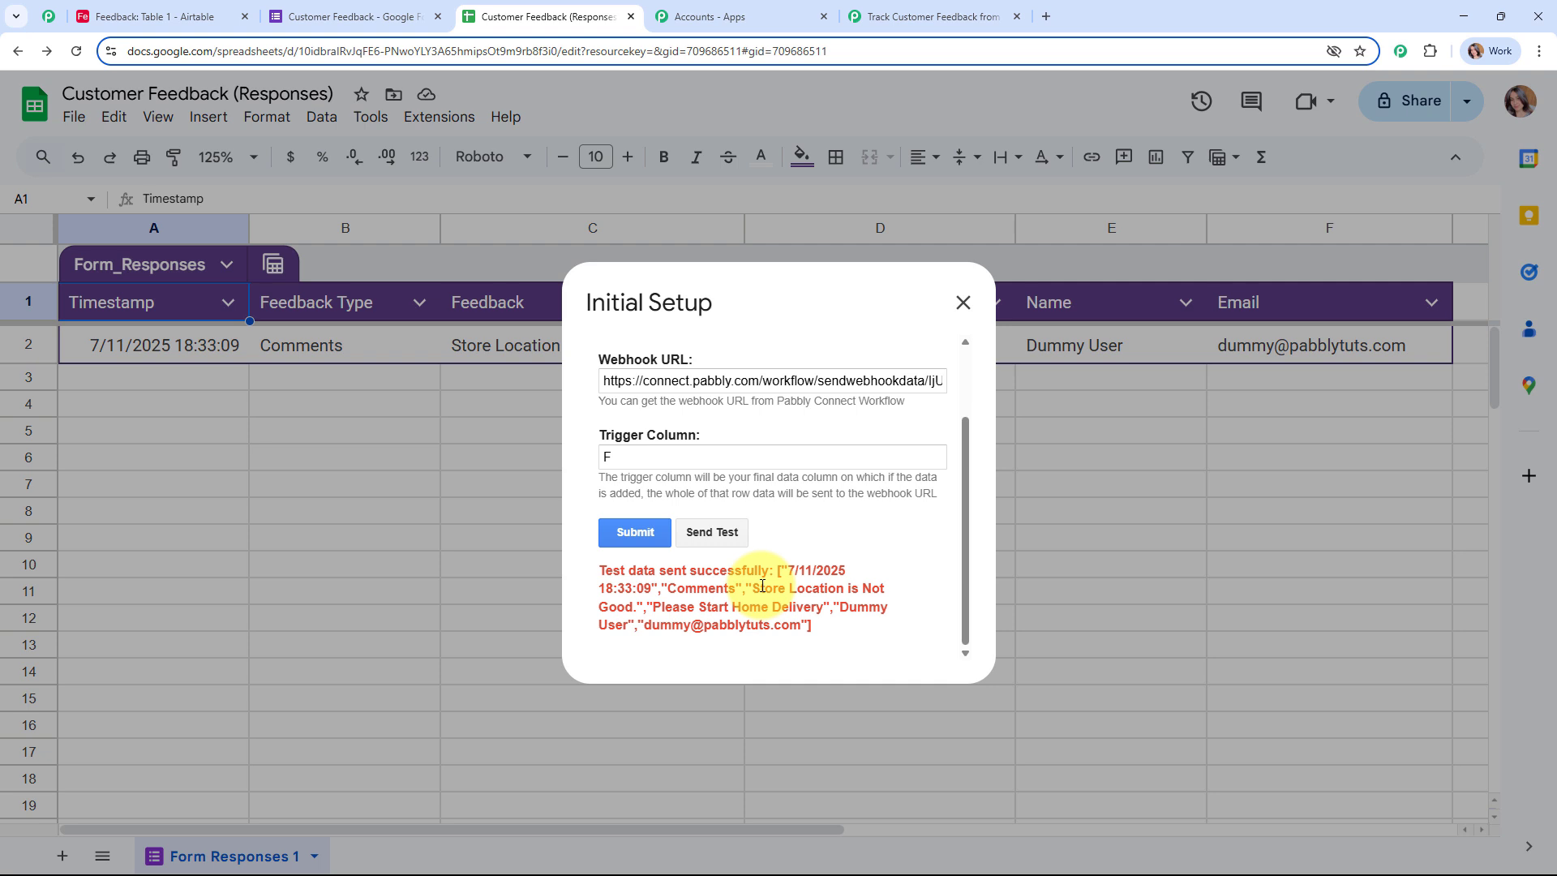
pyautogui.scroll(2, 932, 389)
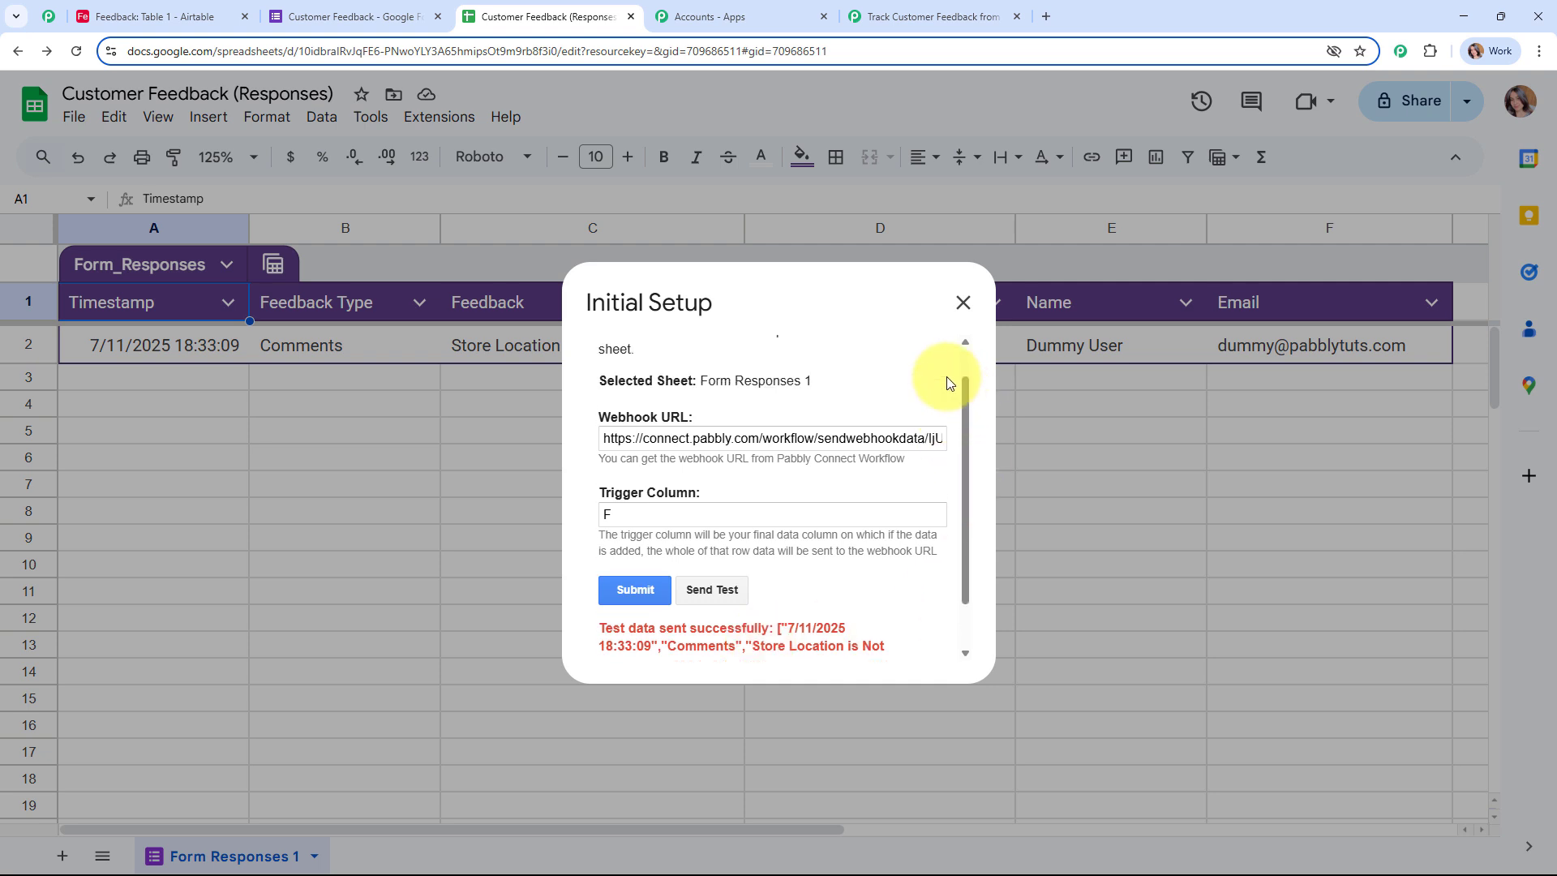
pyautogui.click(961, 295)
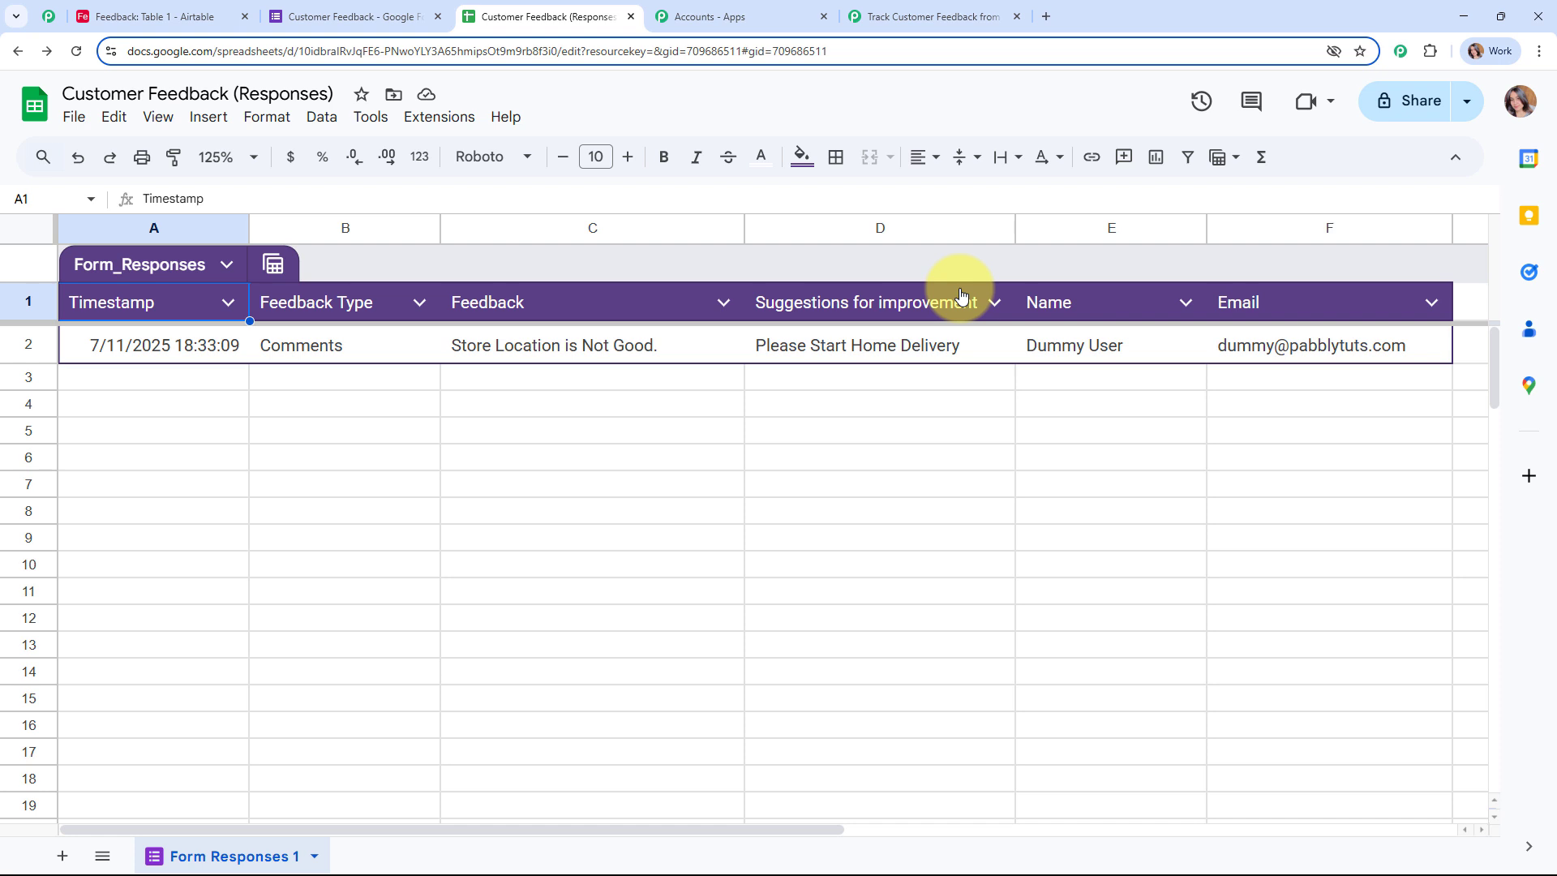
# Step: Enable Send On Event under Pabbly Connect Webhooks and verify its check mark
pyautogui.click(444, 118)
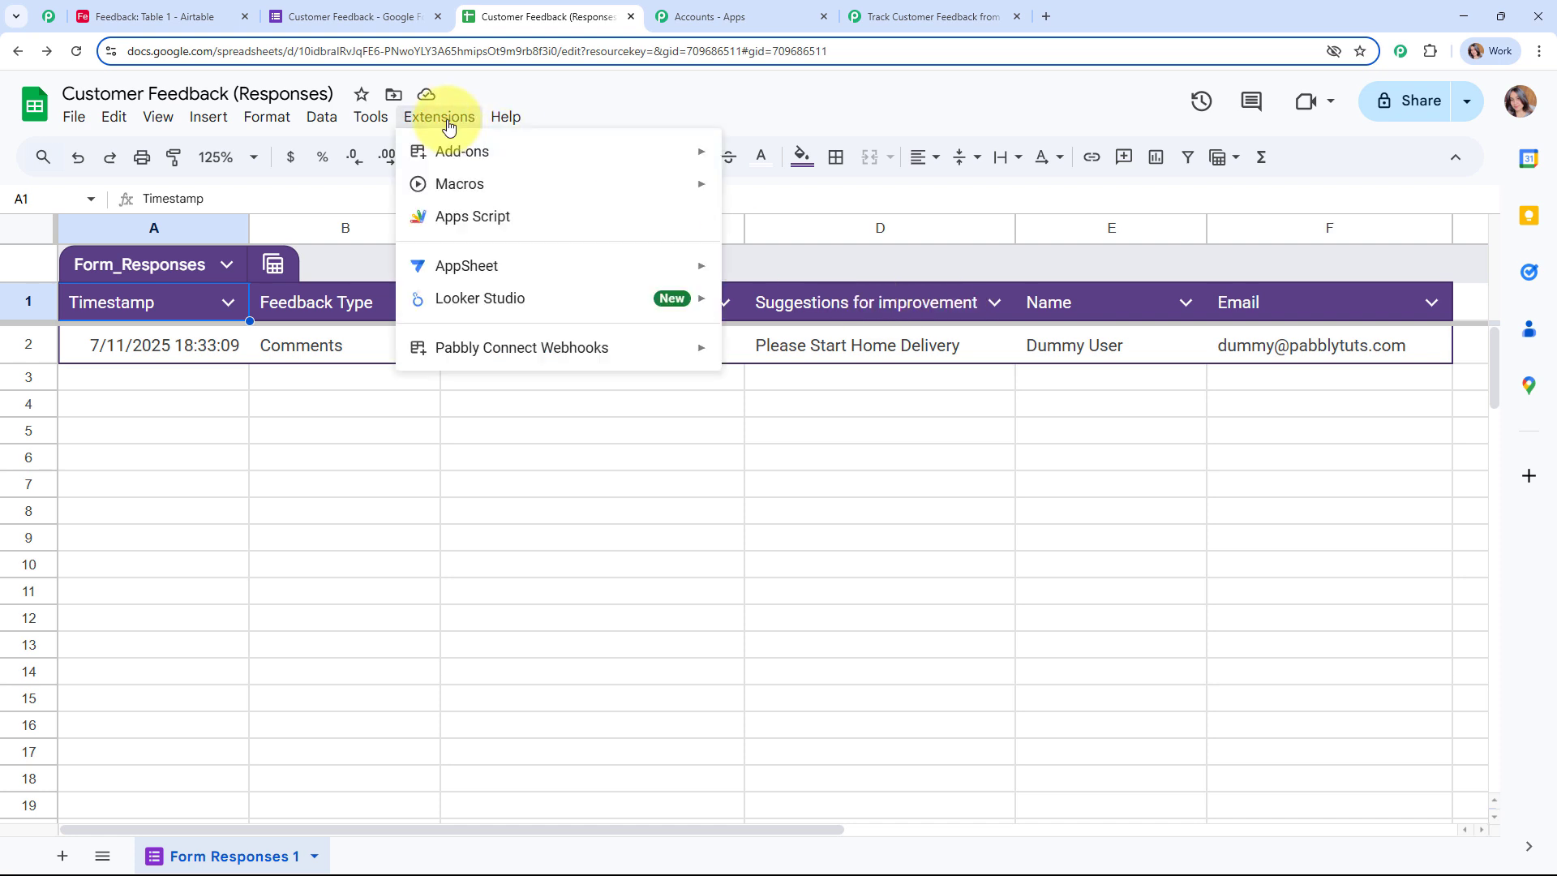
pyautogui.moveTo(534, 347)
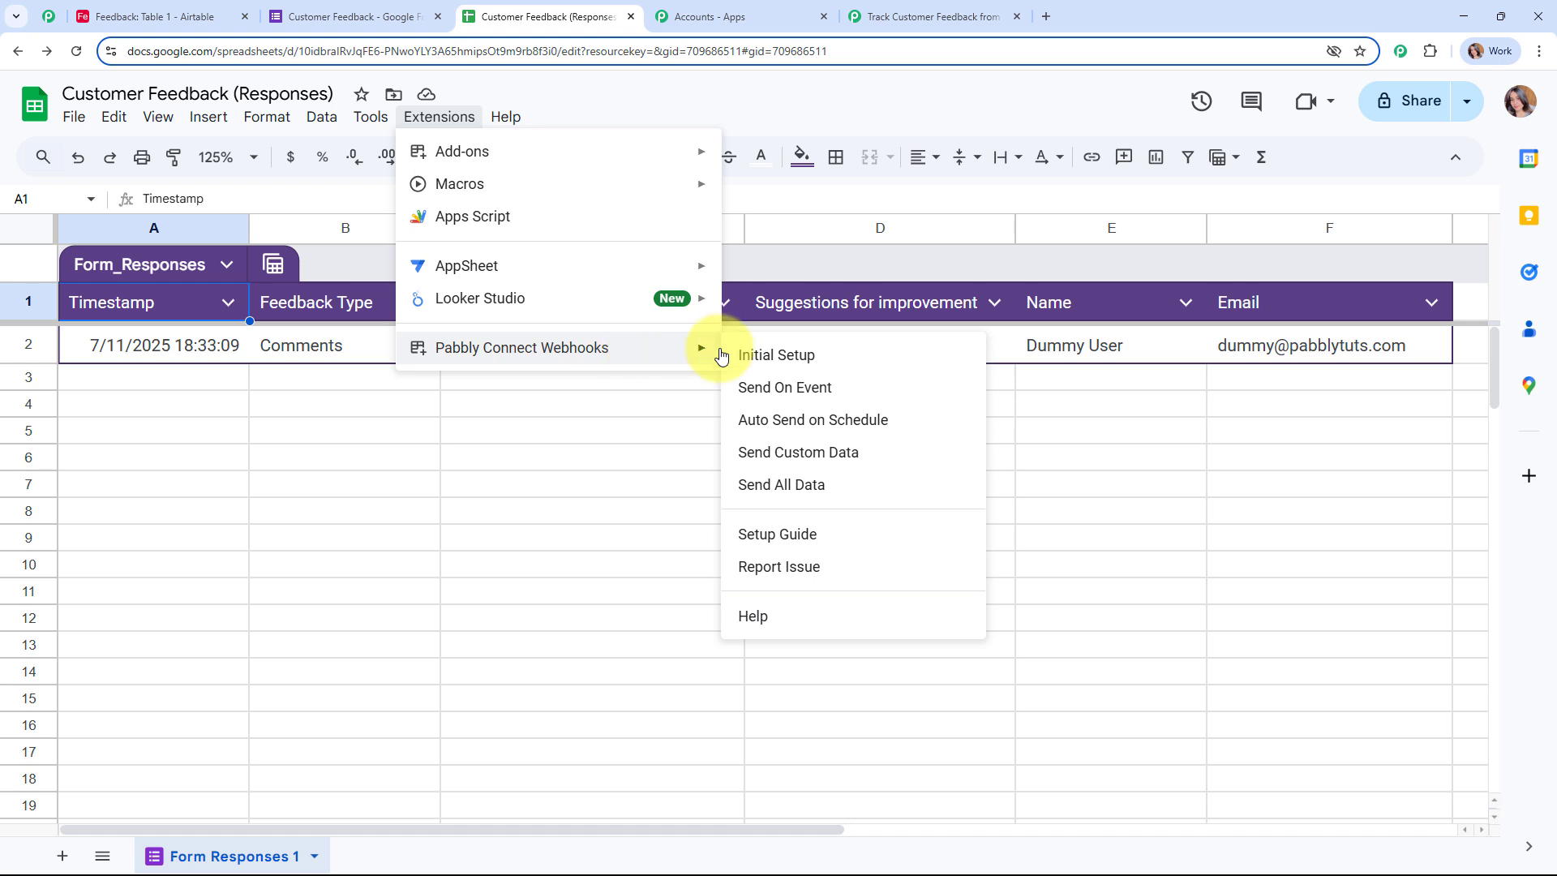
pyautogui.click(791, 387)
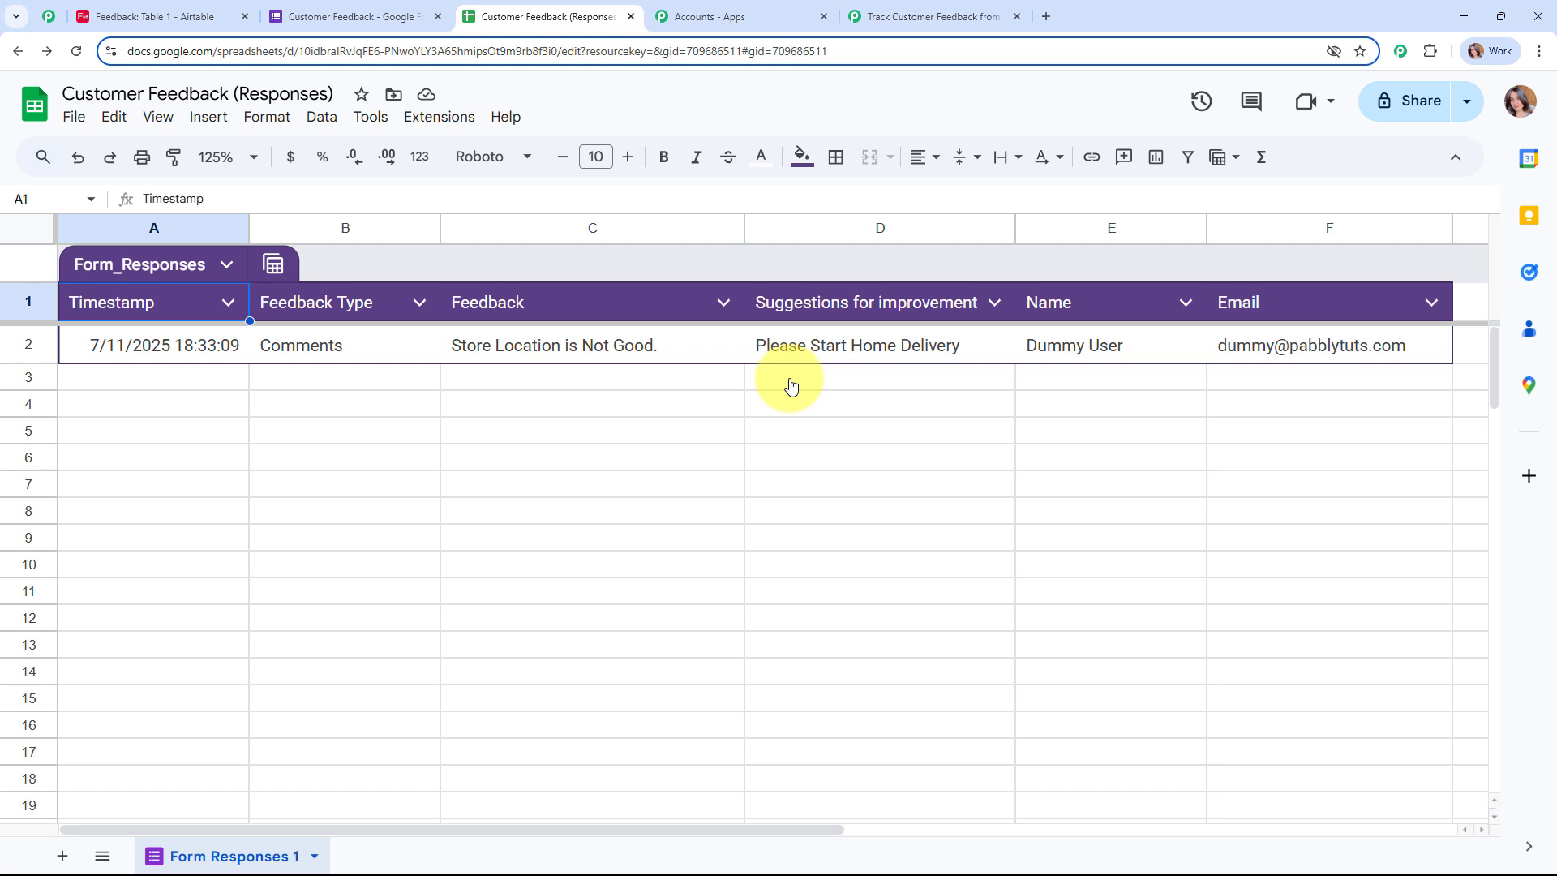
pyautogui.click(439, 116)
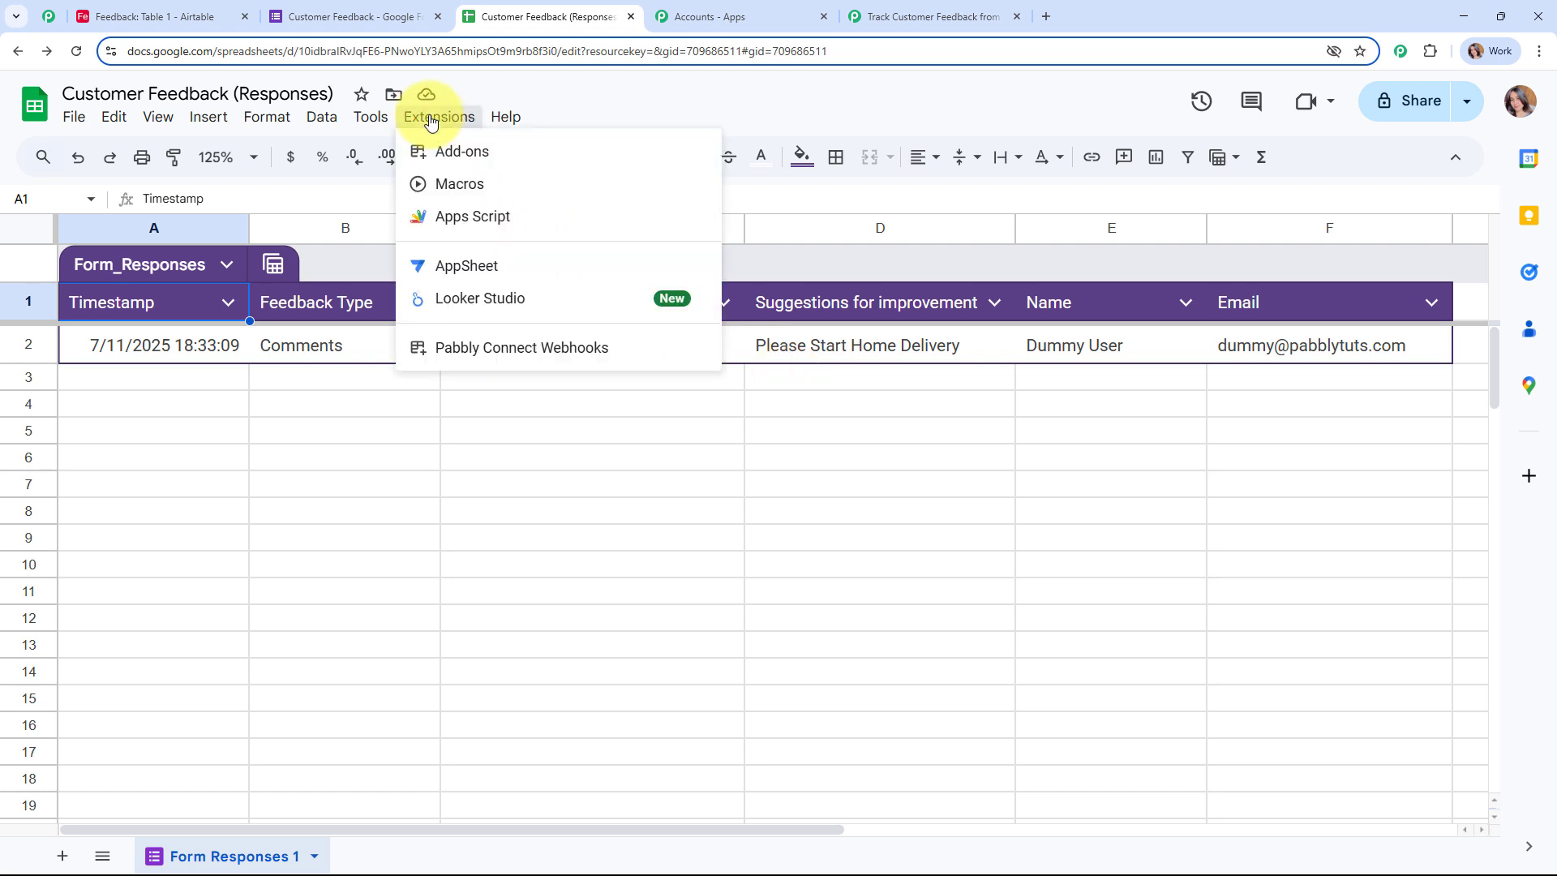
pyautogui.moveTo(616, 348)
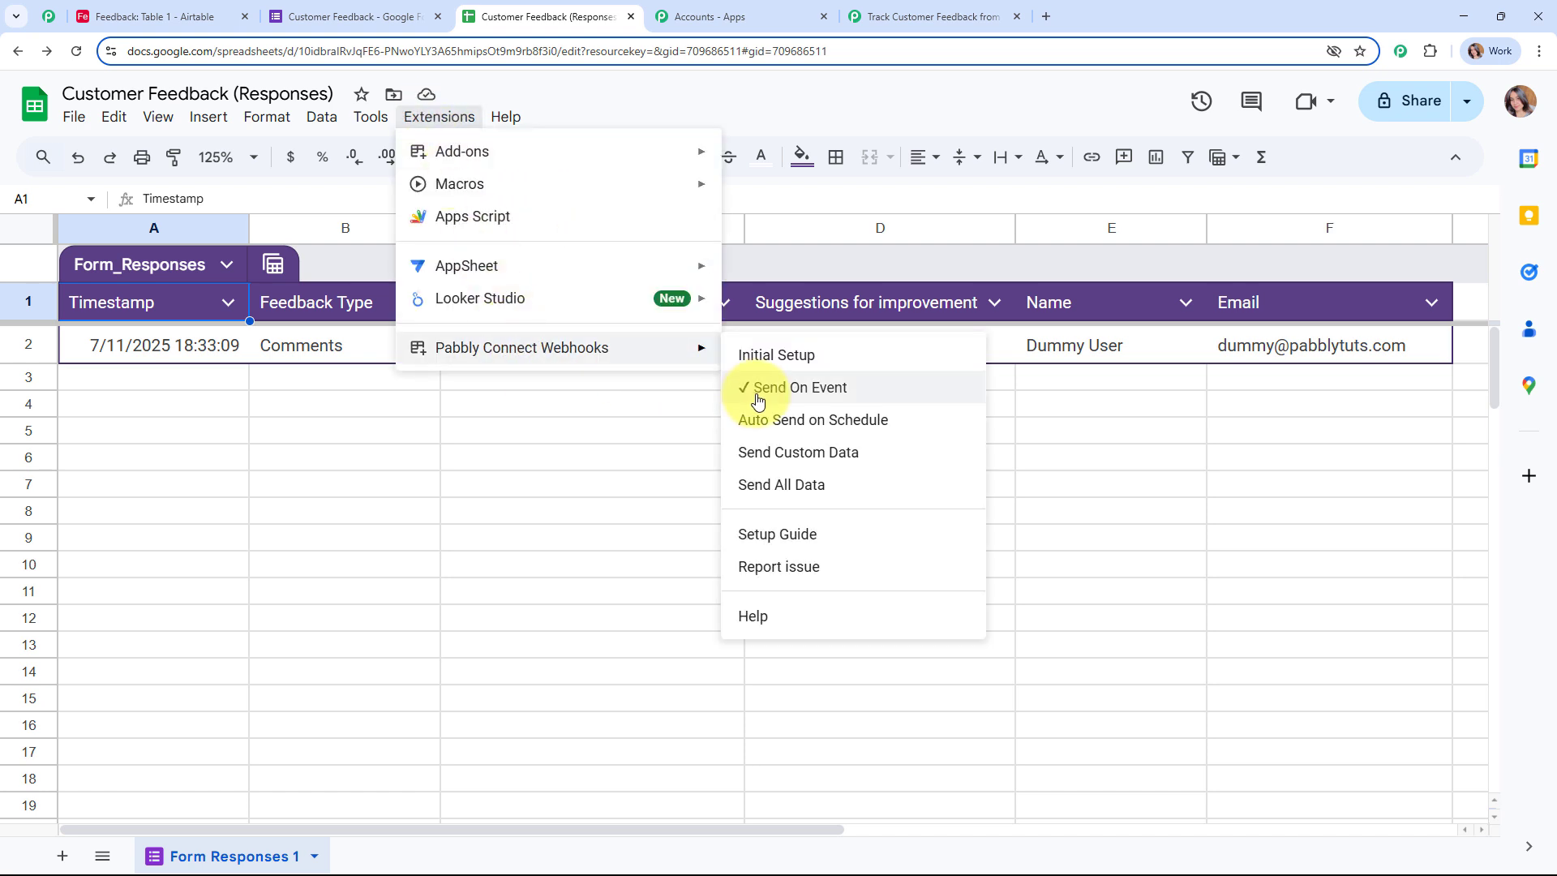
pyautogui.click(212, 385)
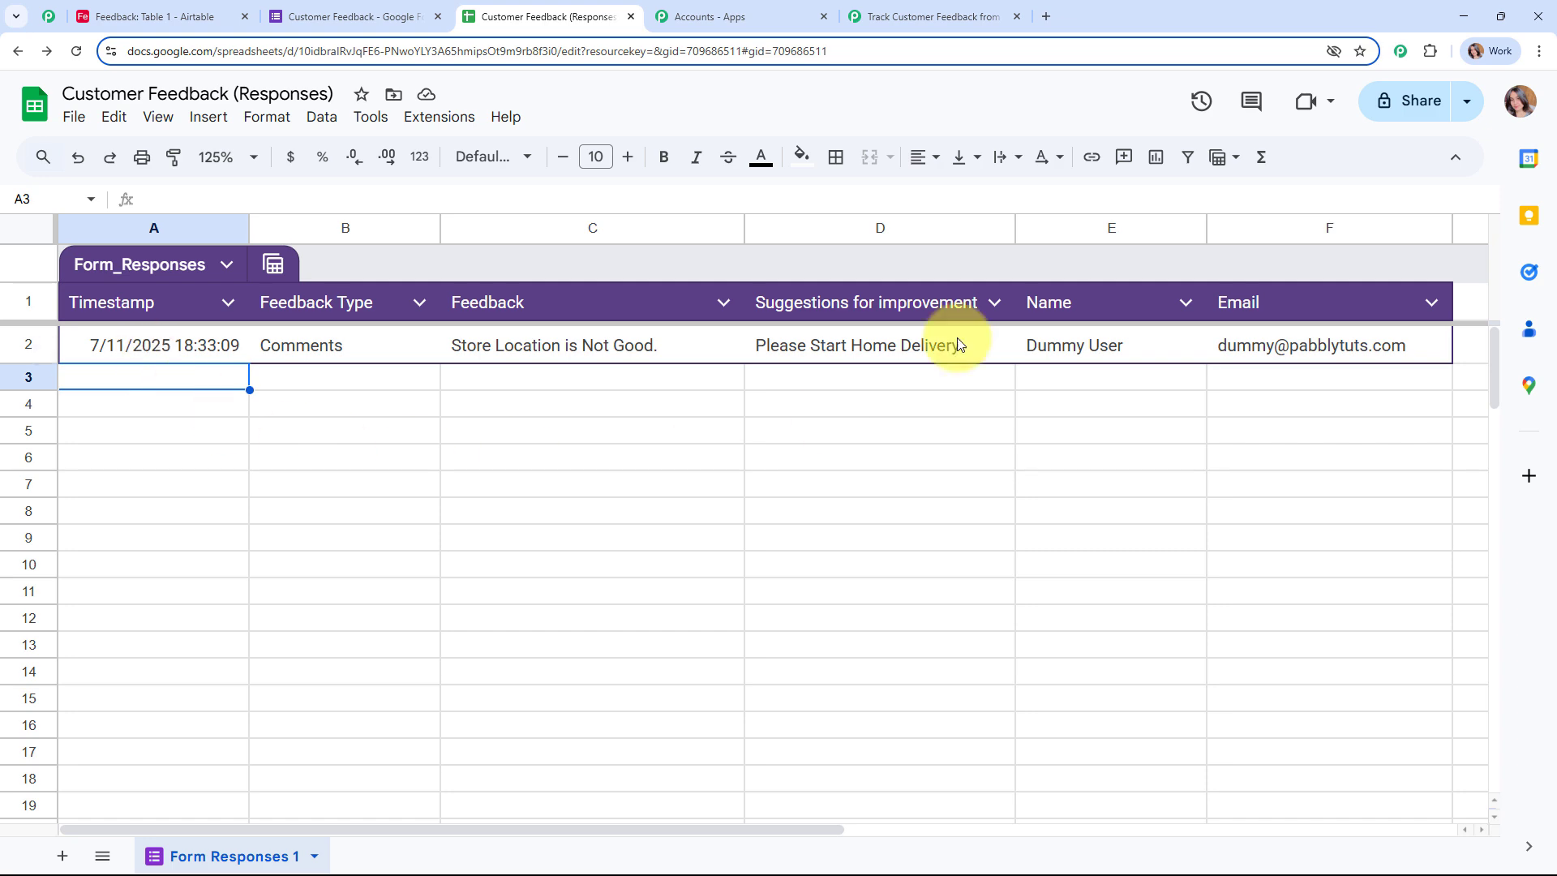
# Step: Review the captured 'Store Location is Not Good.' response, close Trigger Setup, and move the Google Forms node
pyautogui.click(914, 8)
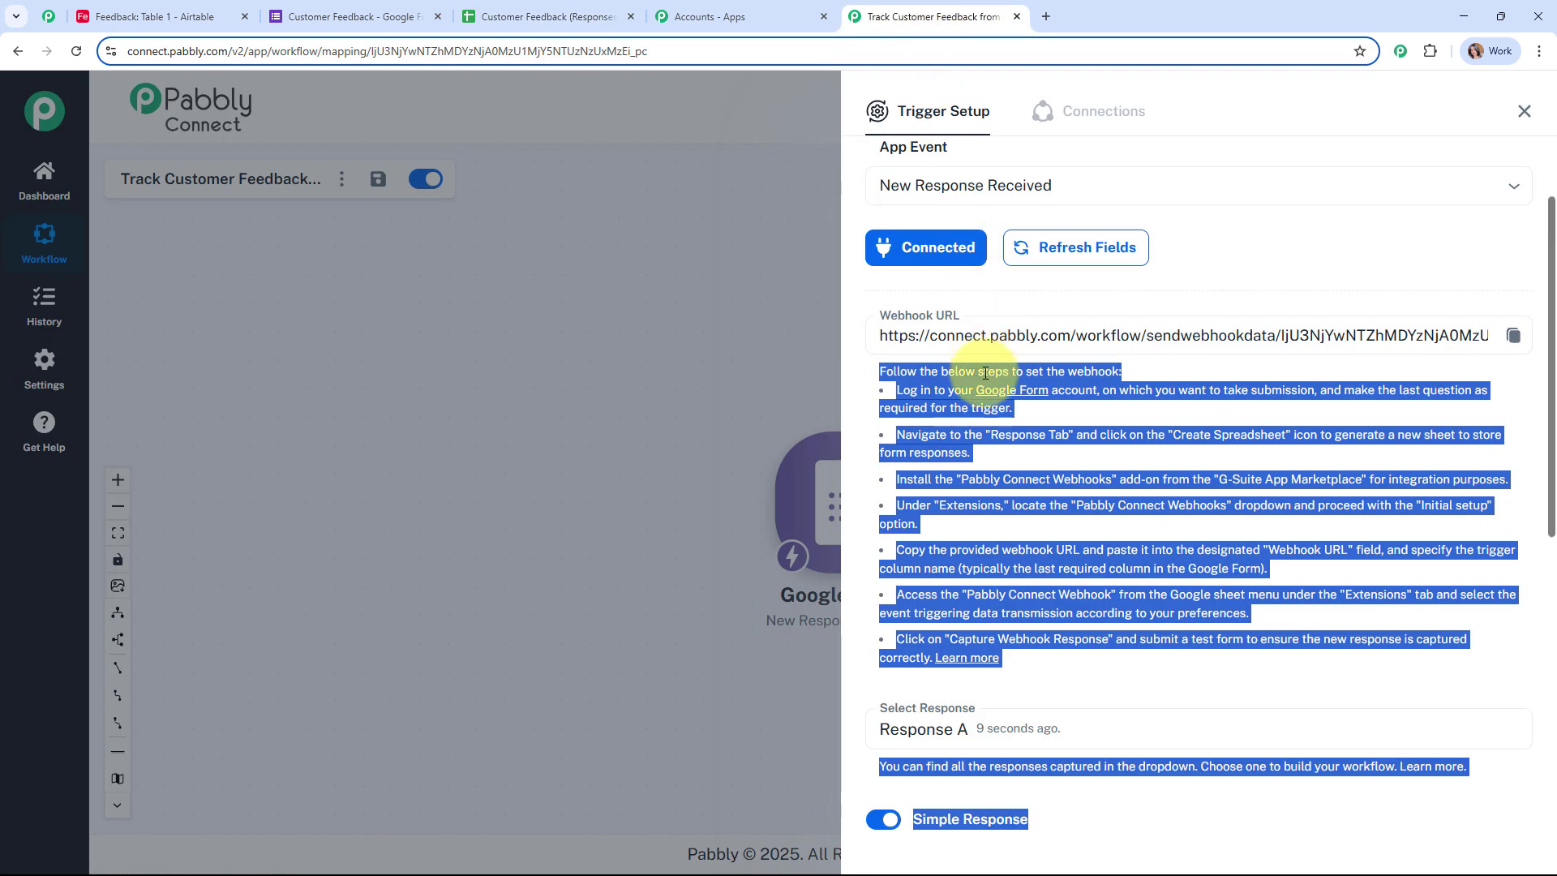
pyautogui.scroll(-7, 1178, 479)
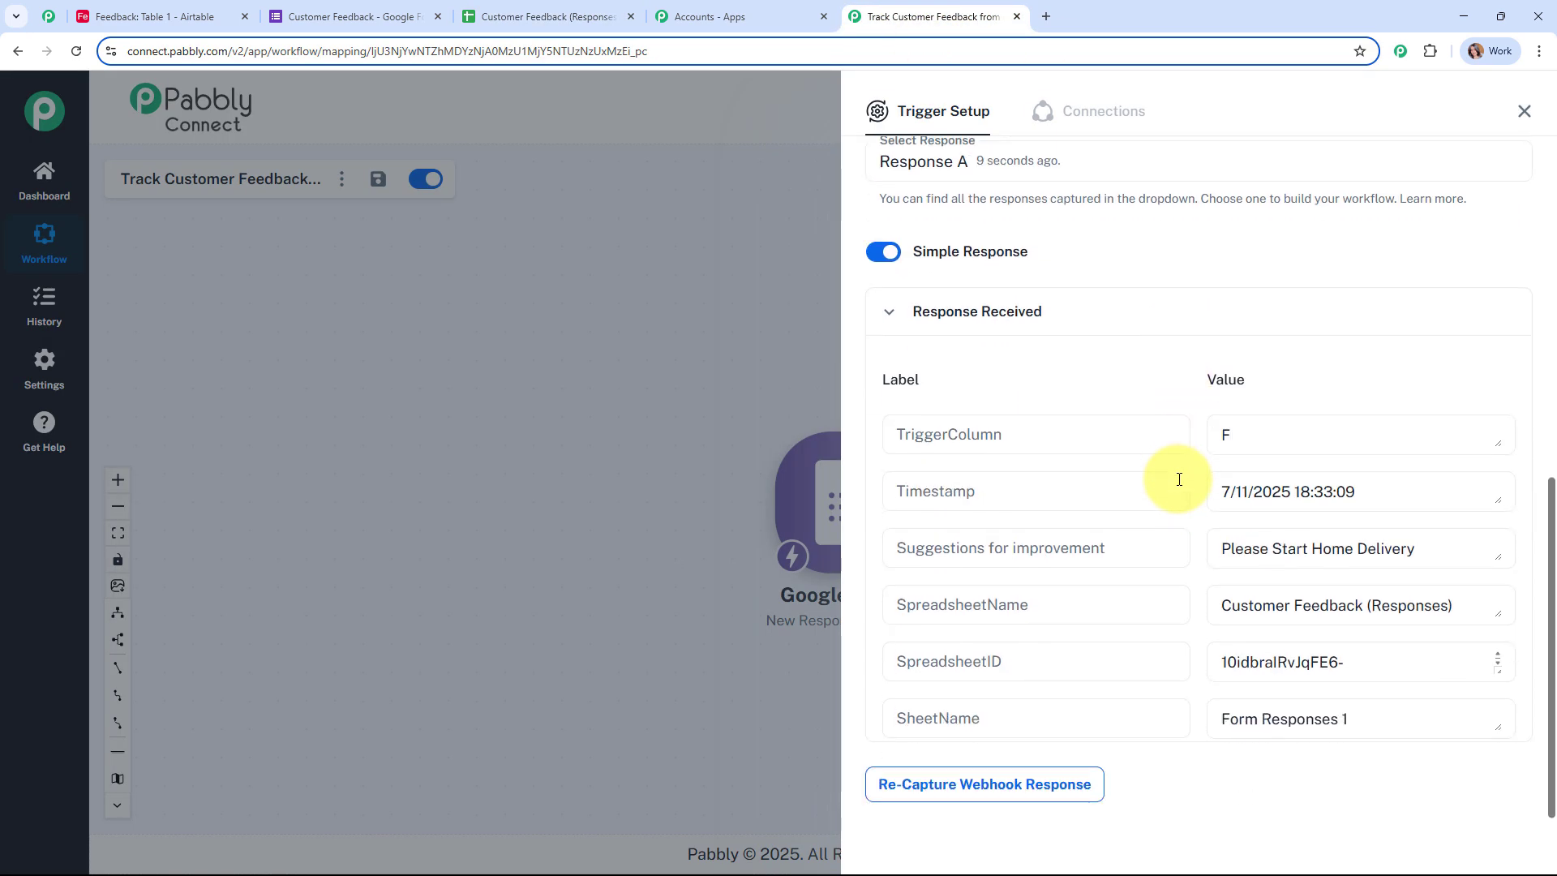
pyautogui.scroll(-3, 1285, 504)
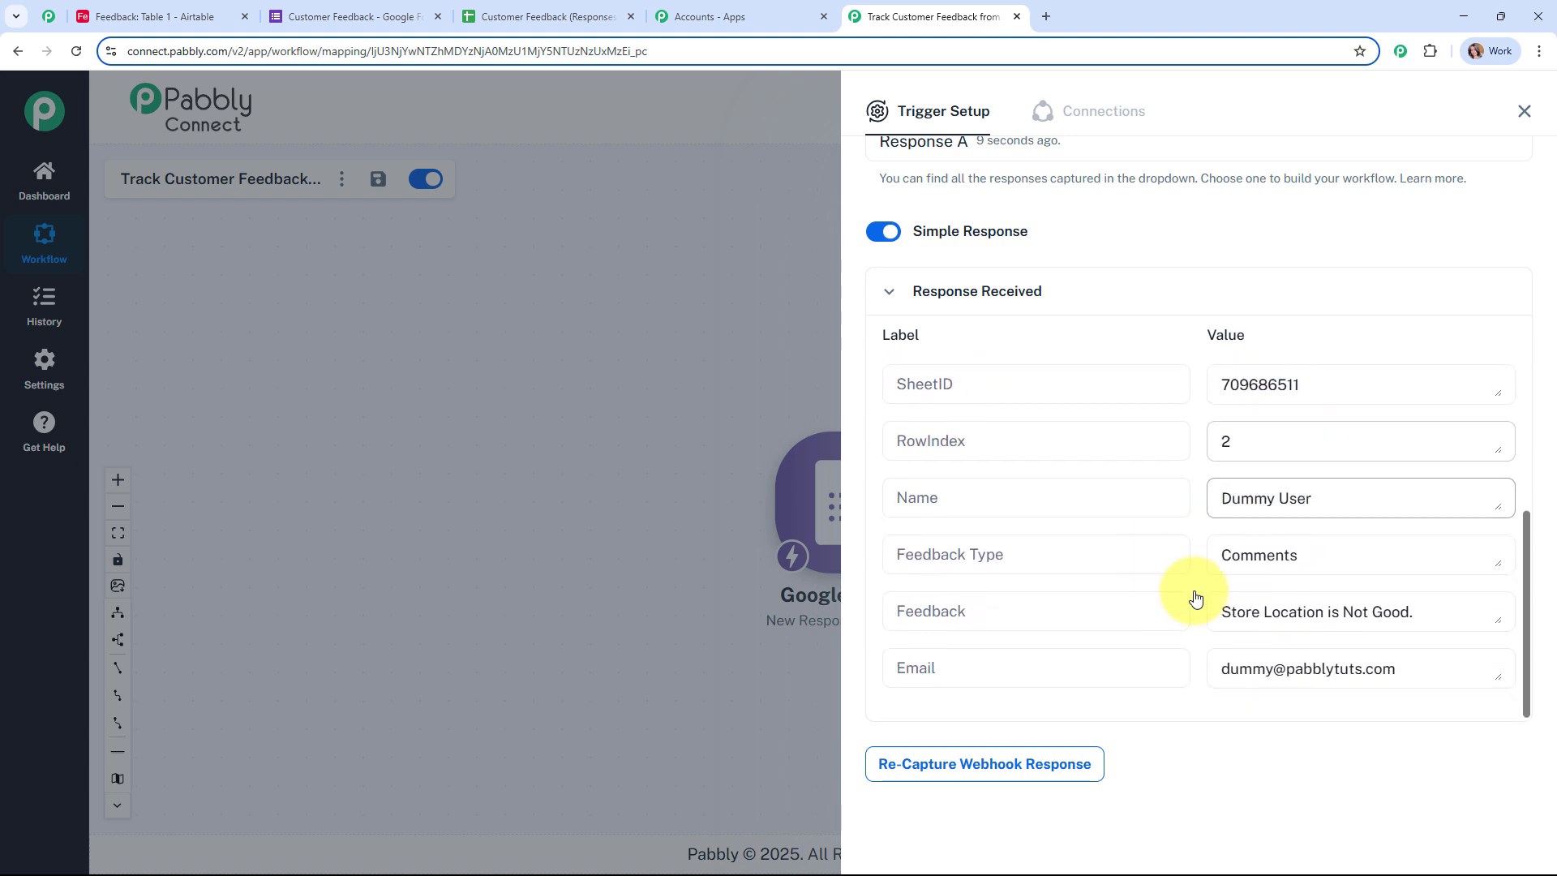
pyautogui.click(1521, 114)
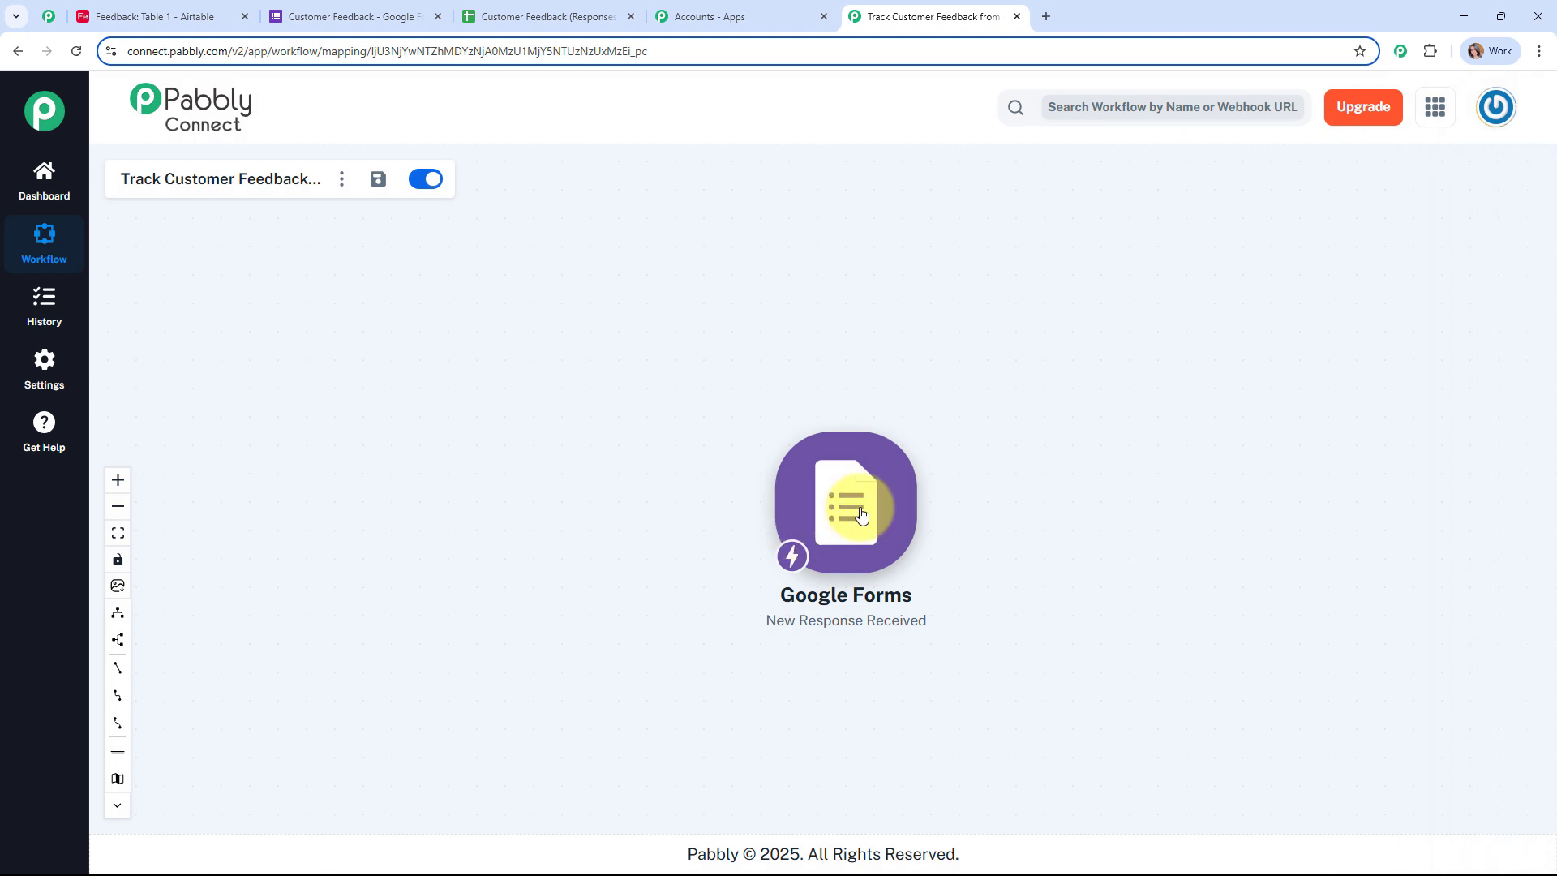
pyautogui.moveTo(433, 400); pyautogui.dragTo(527, 394)
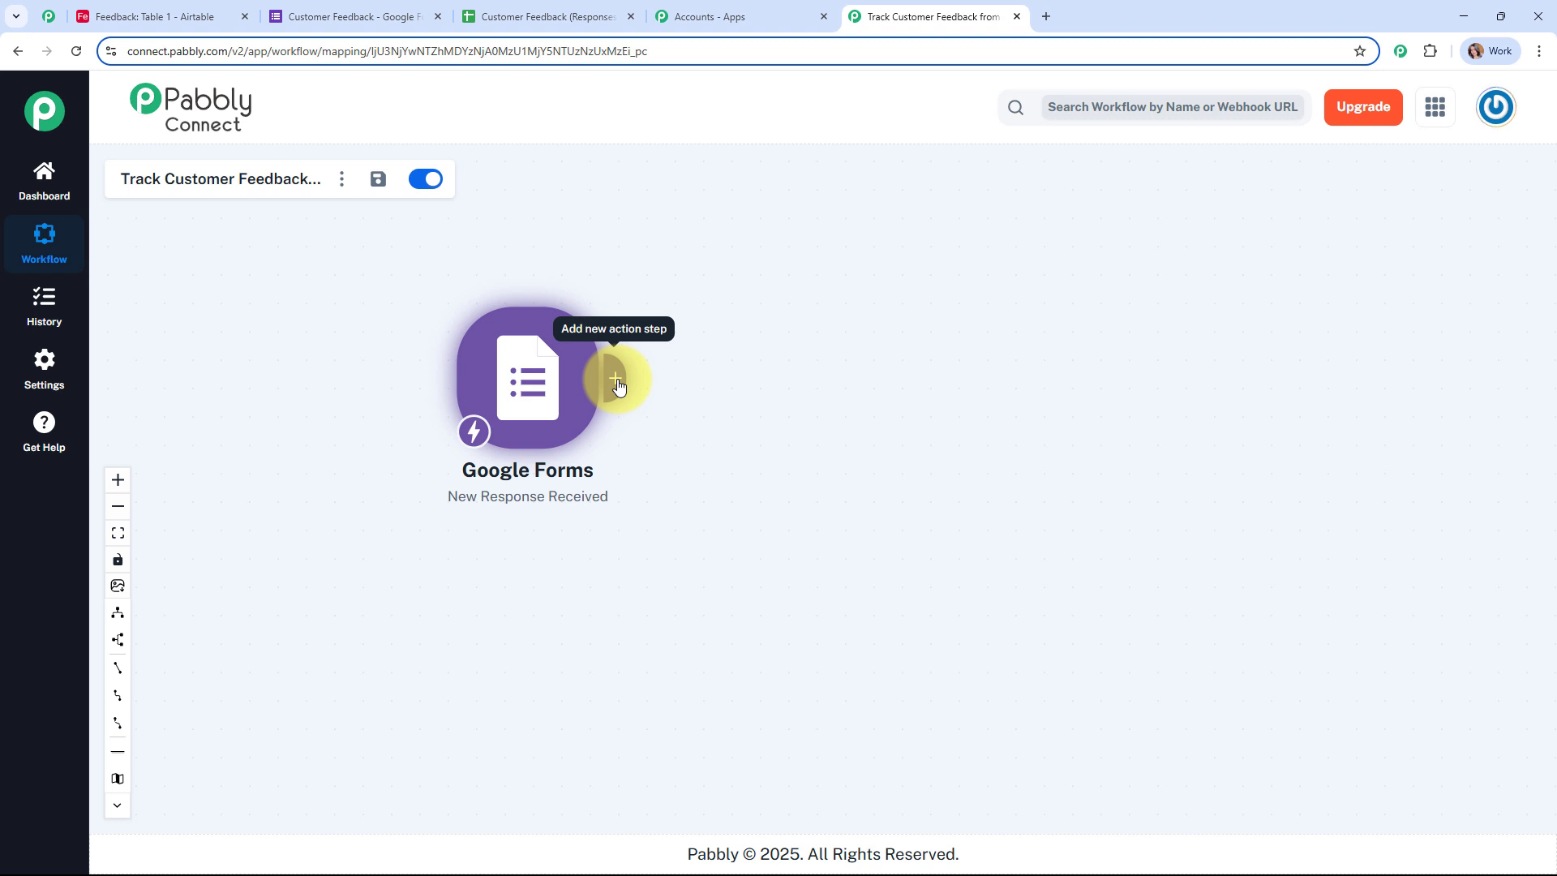
# Step: Add an Airtable Create Record action after the trigger and choose Add New Connection
pyautogui.click(133, 17)
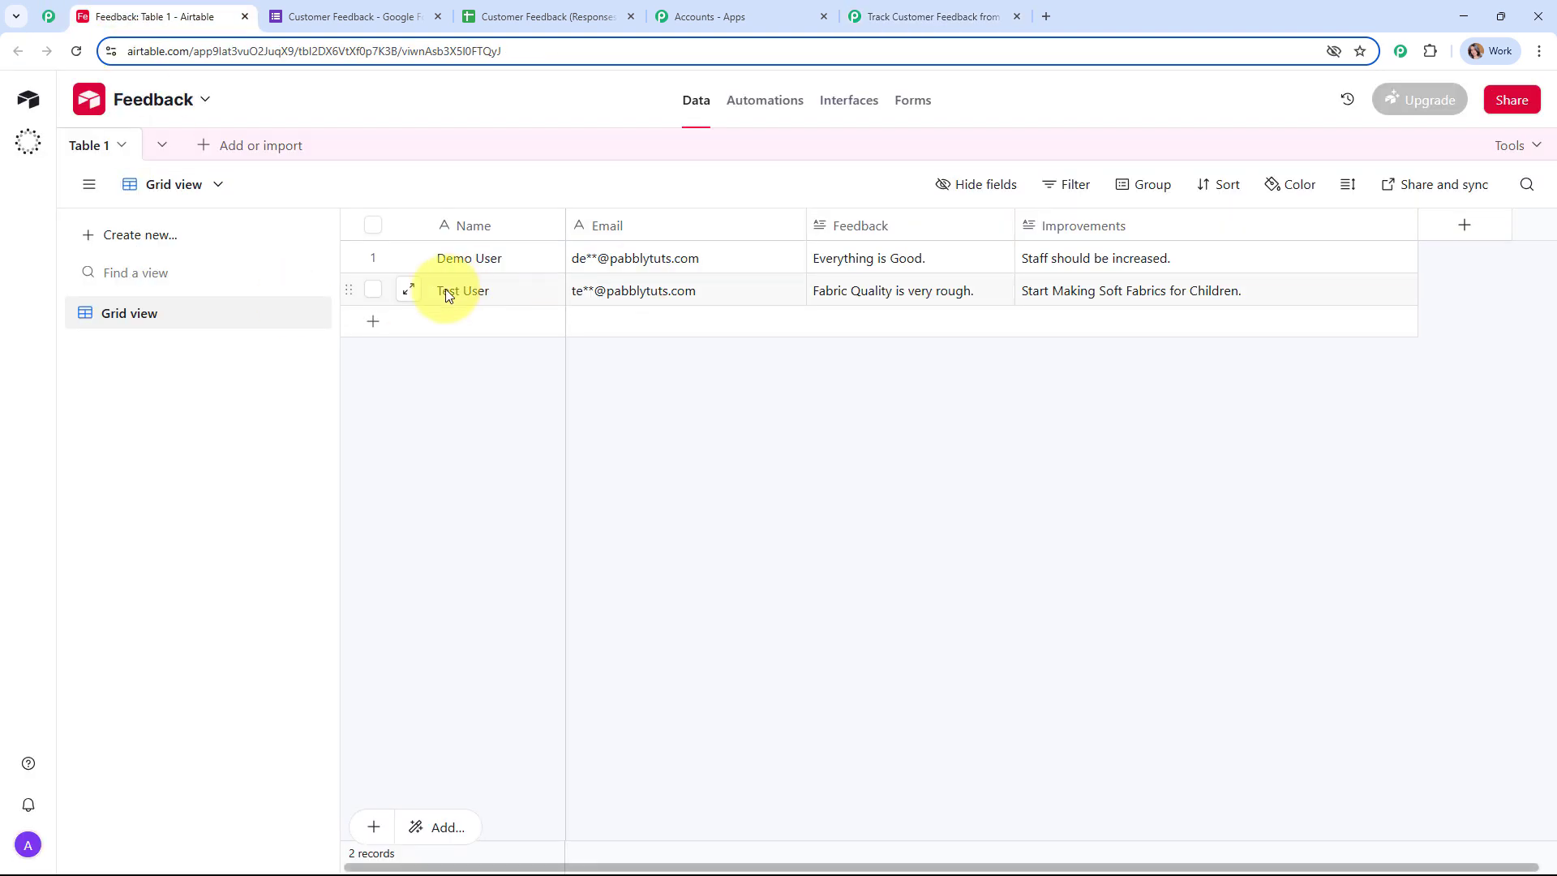
pyautogui.click(952, 18)
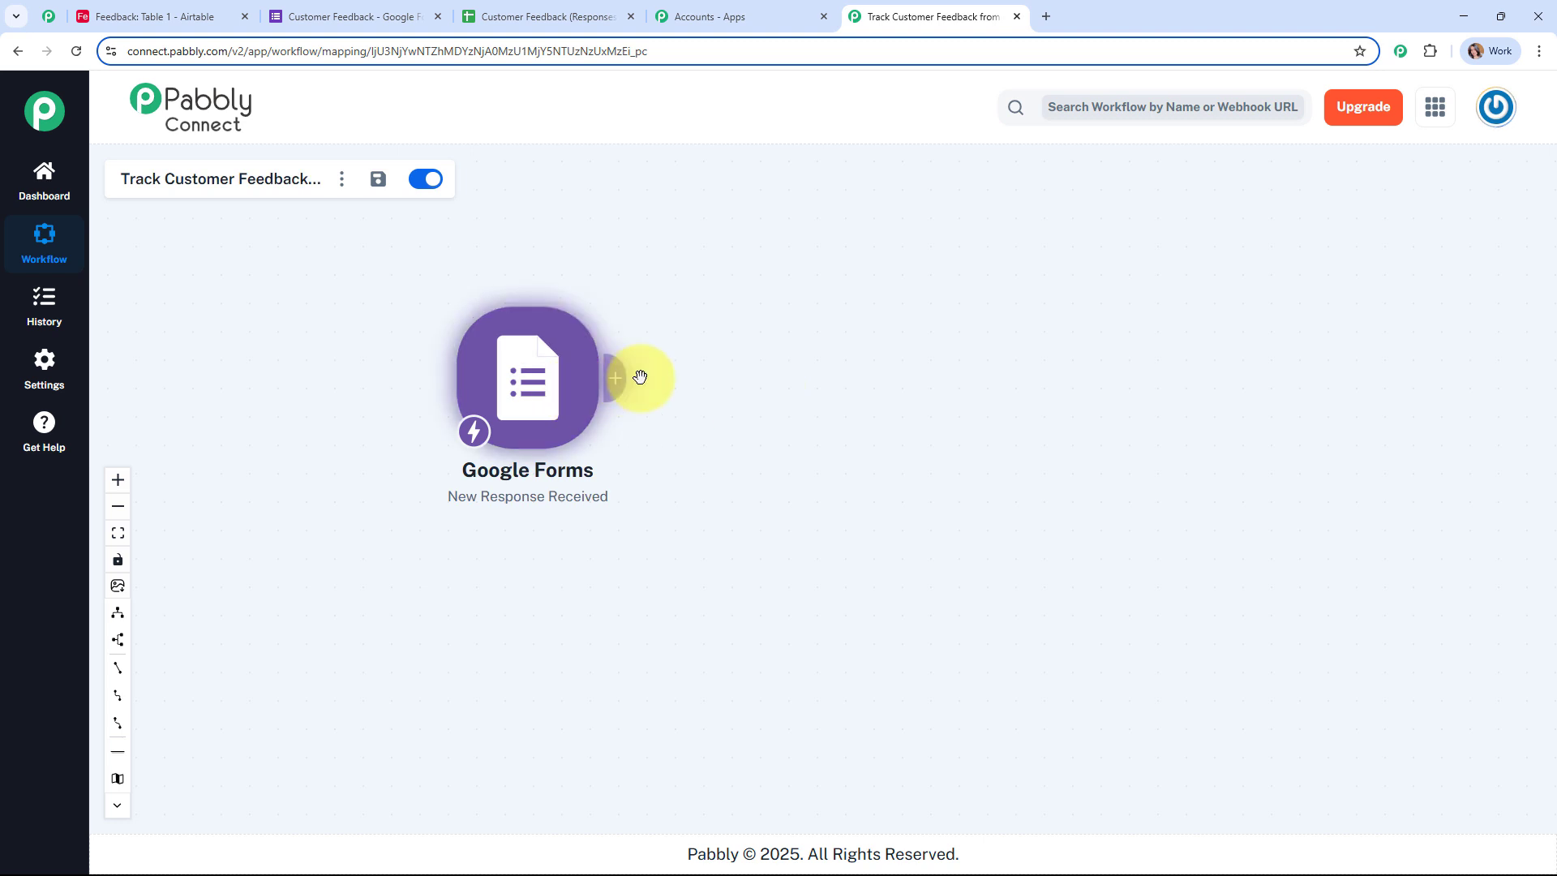
pyautogui.click(610, 382)
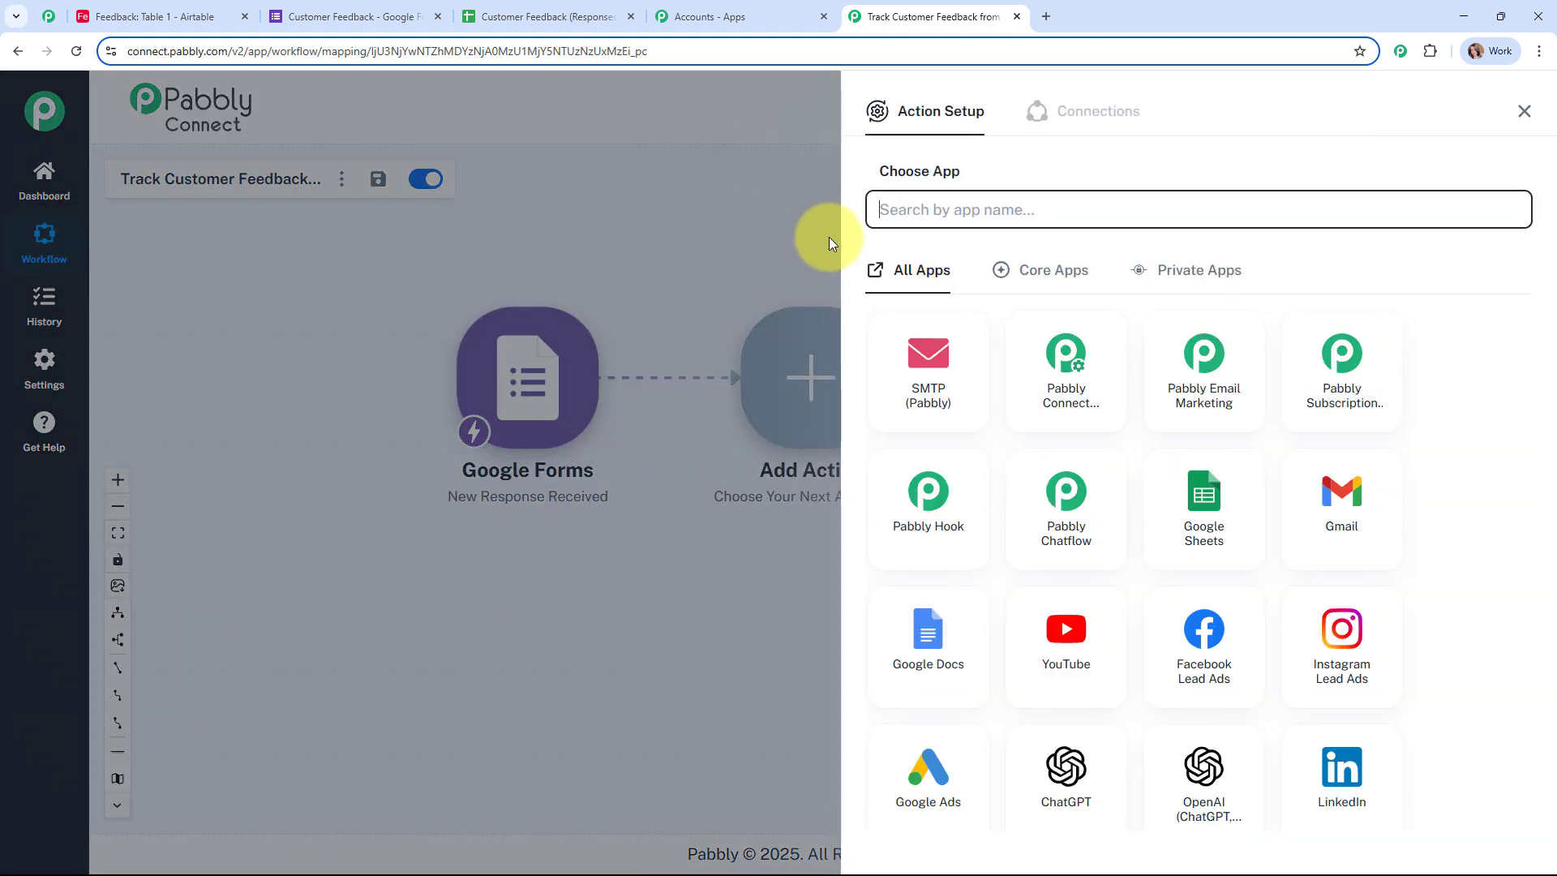
pyautogui.write('air')
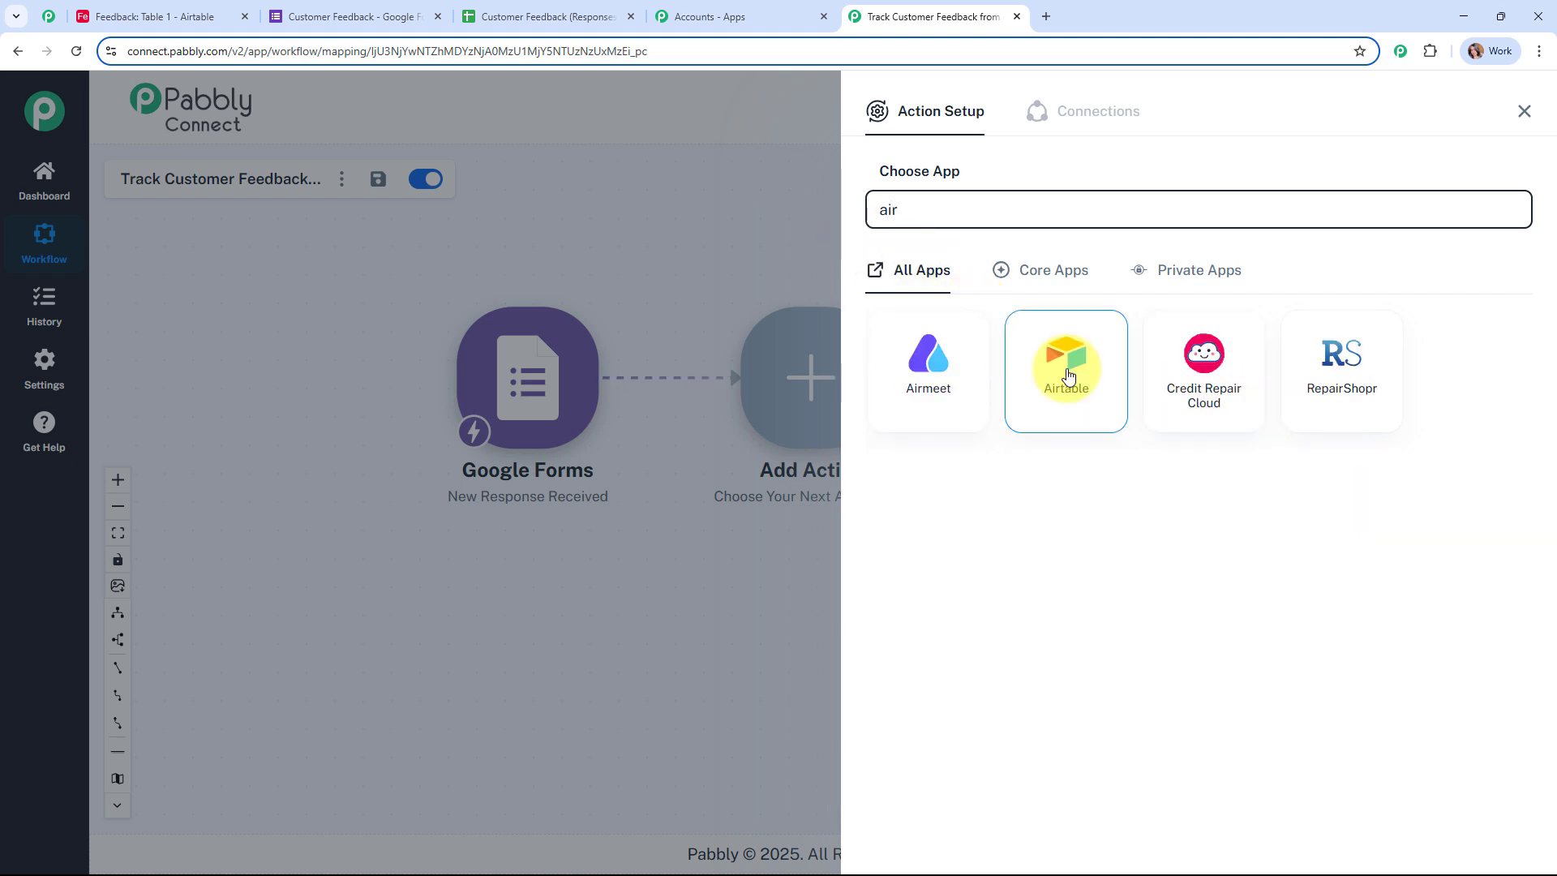
pyautogui.click(1067, 373)
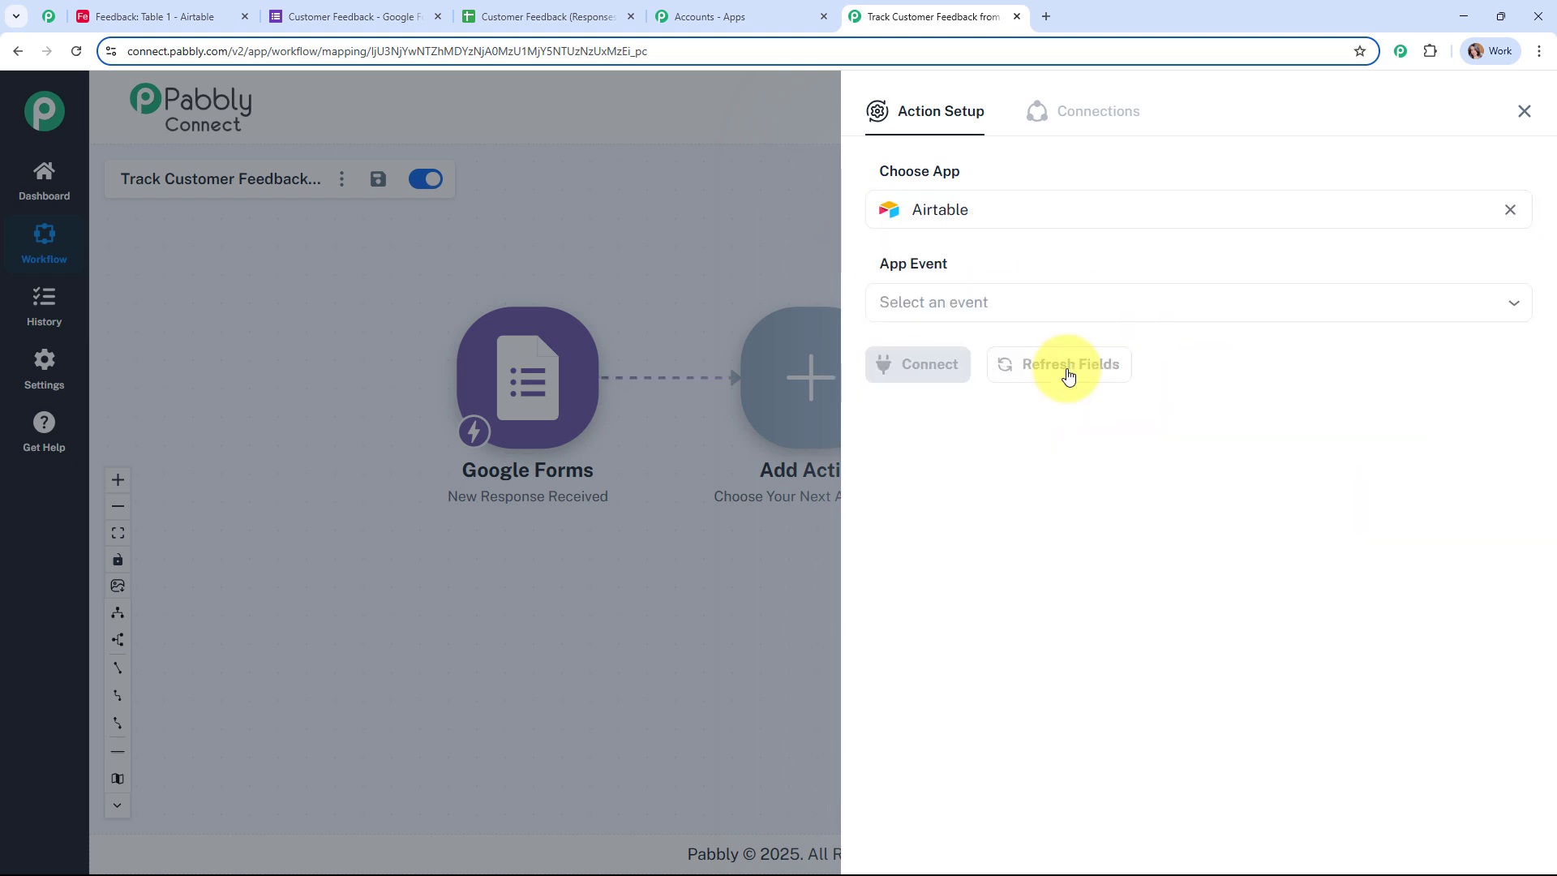
pyautogui.click(944, 302)
pyautogui.click(961, 358)
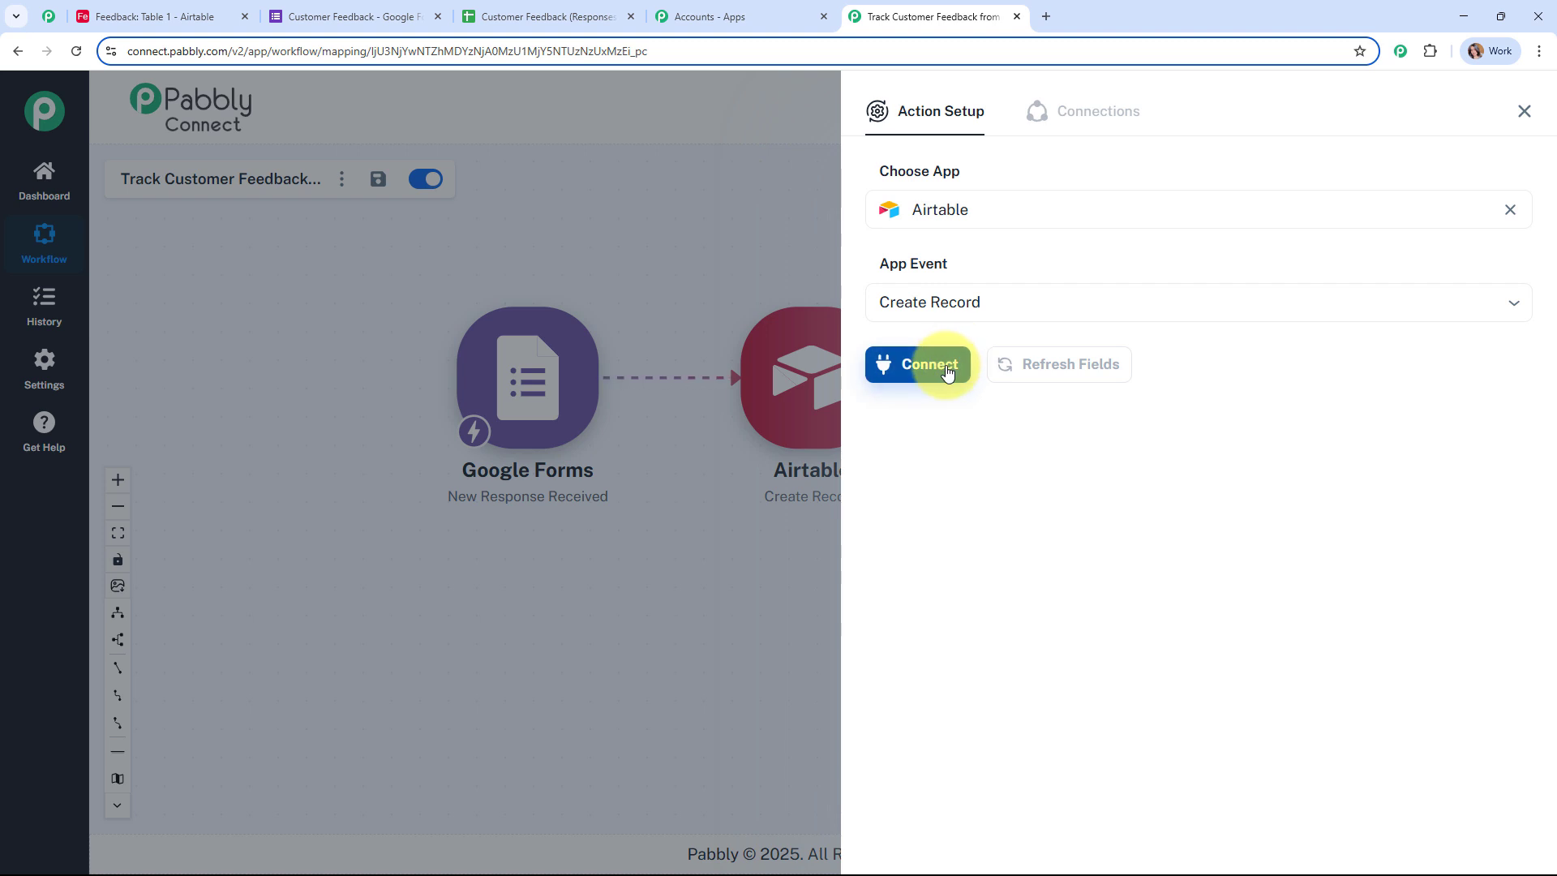
pyautogui.click(928, 362)
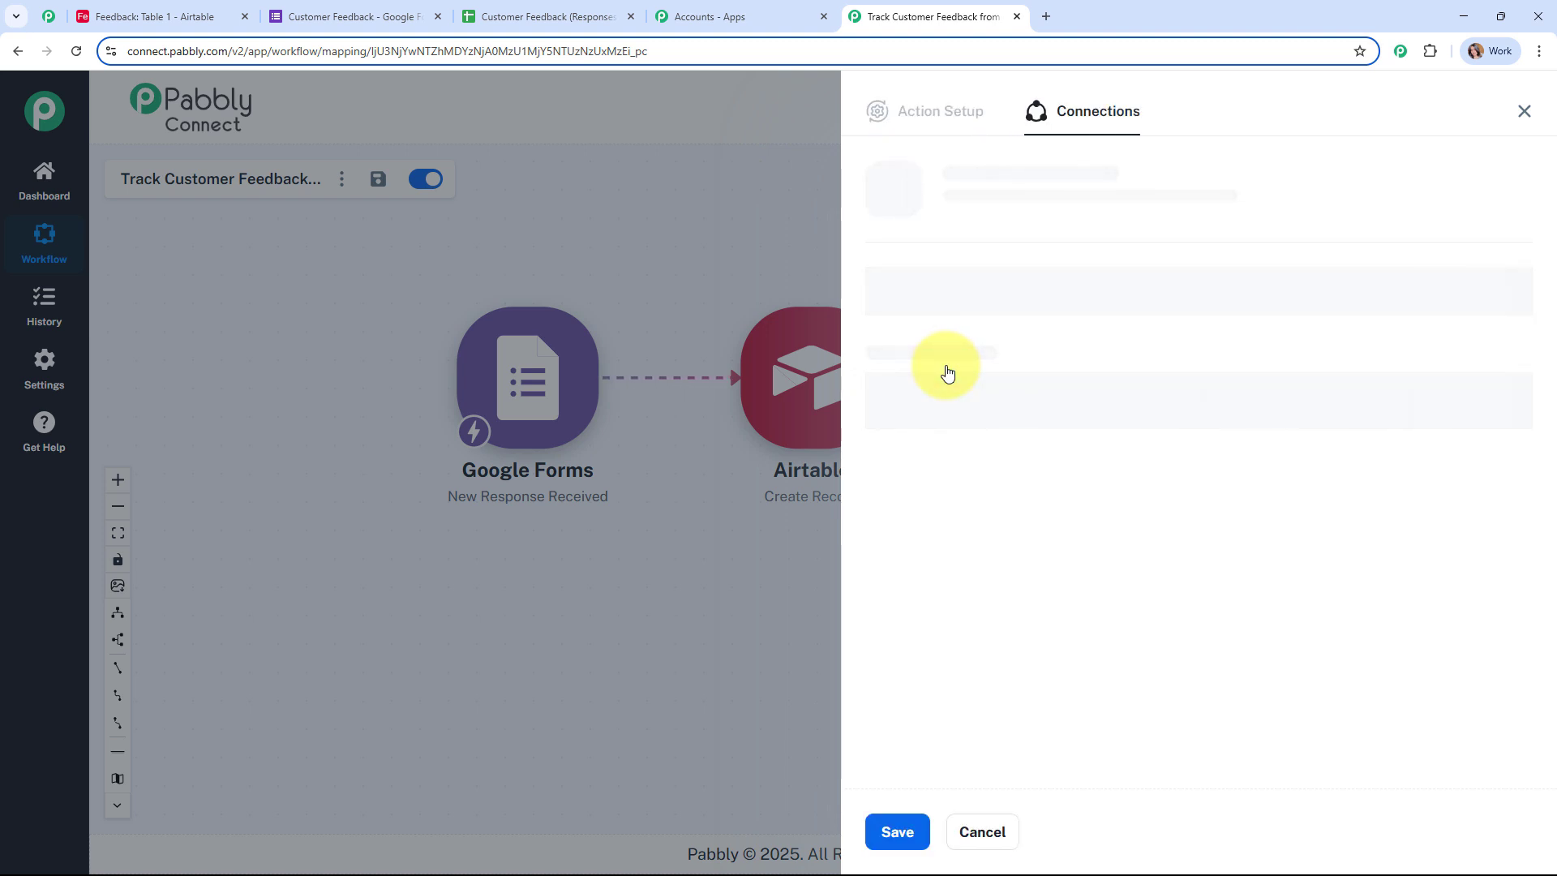
pyautogui.click(900, 271)
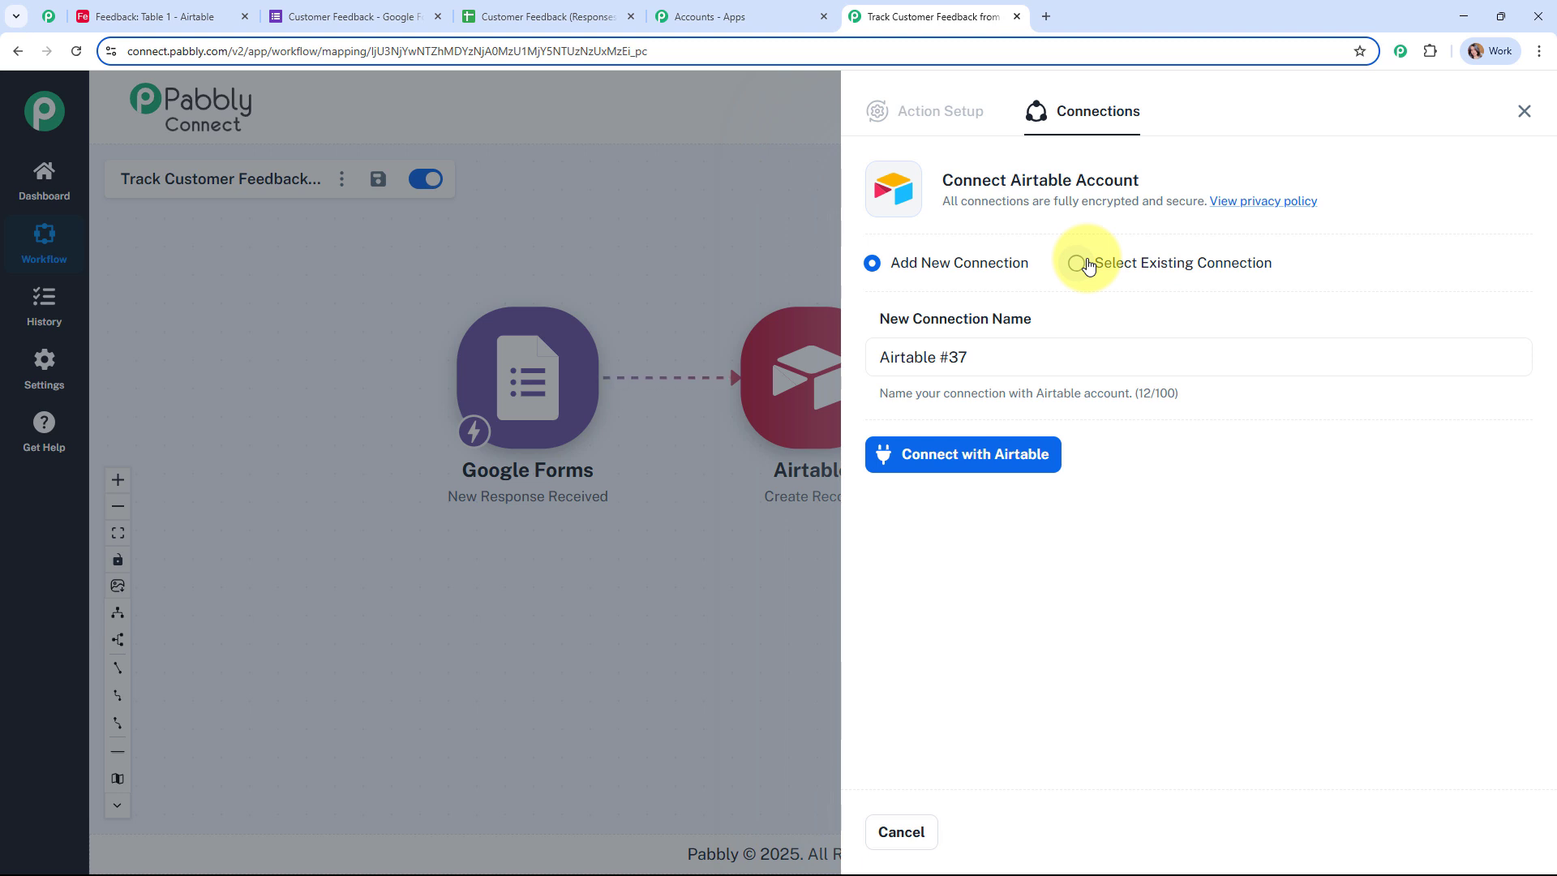
# Step: Authorize Pabbly Connect in Airtable with Add all resources and Grant access
pyautogui.click(980, 453)
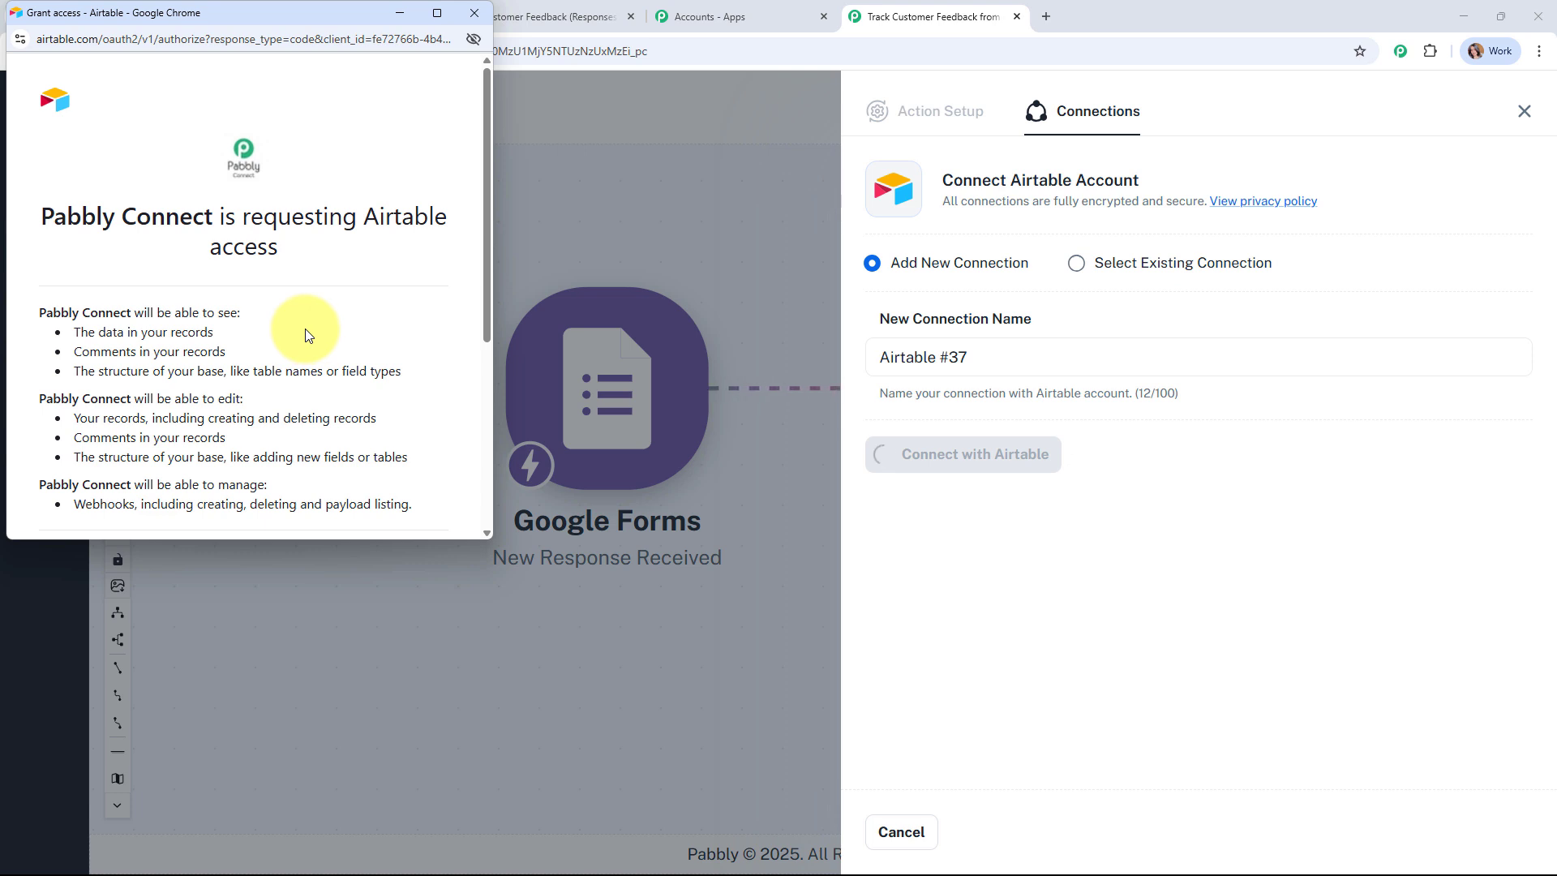
pyautogui.scroll(-5, 305, 328)
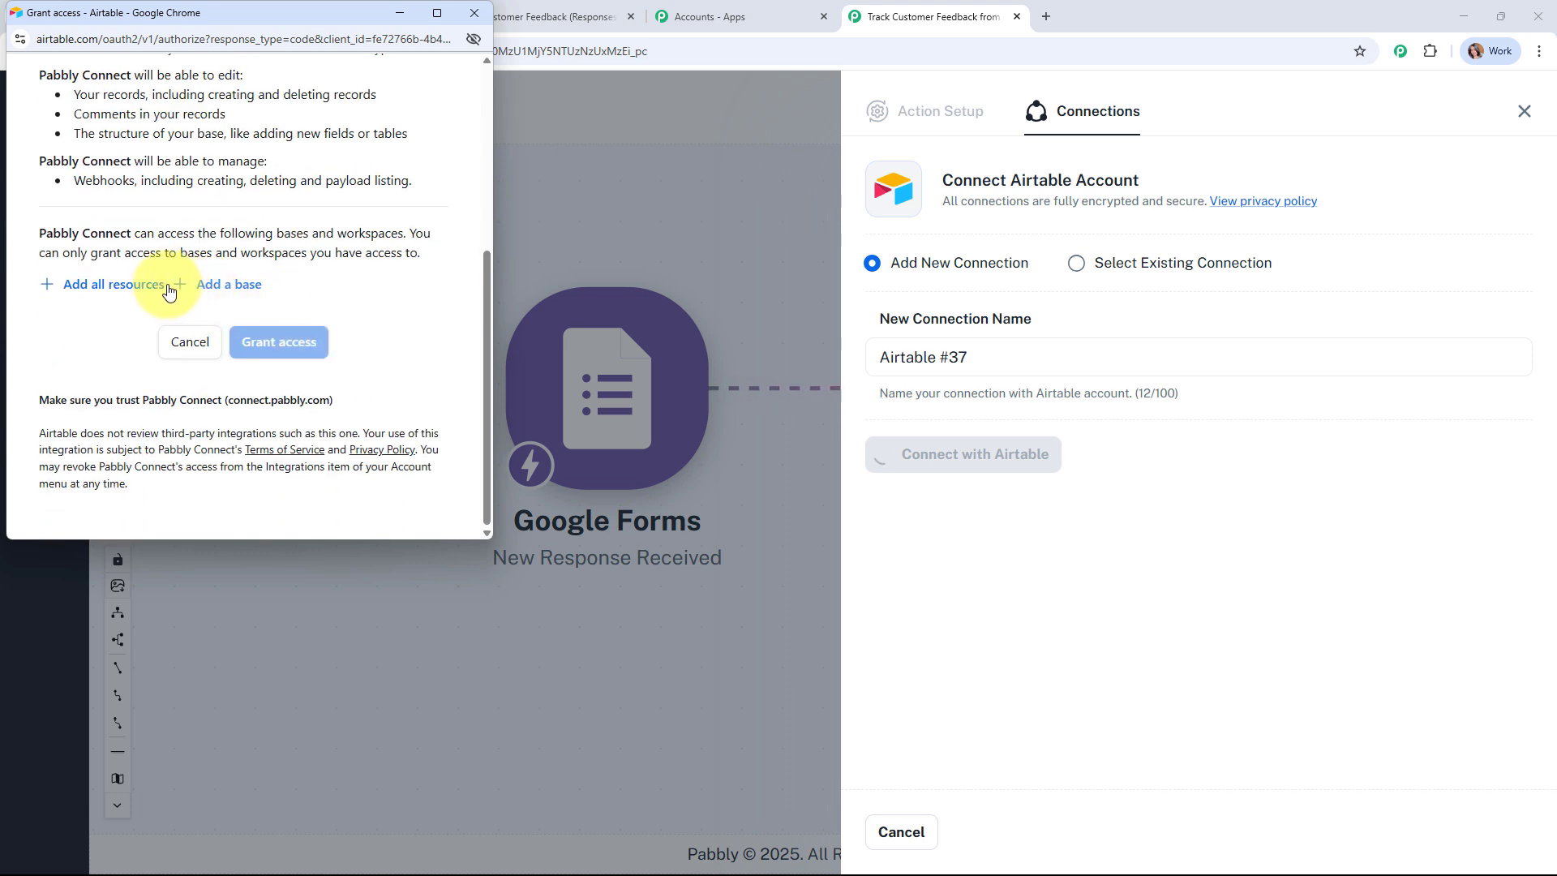
pyautogui.click(122, 285)
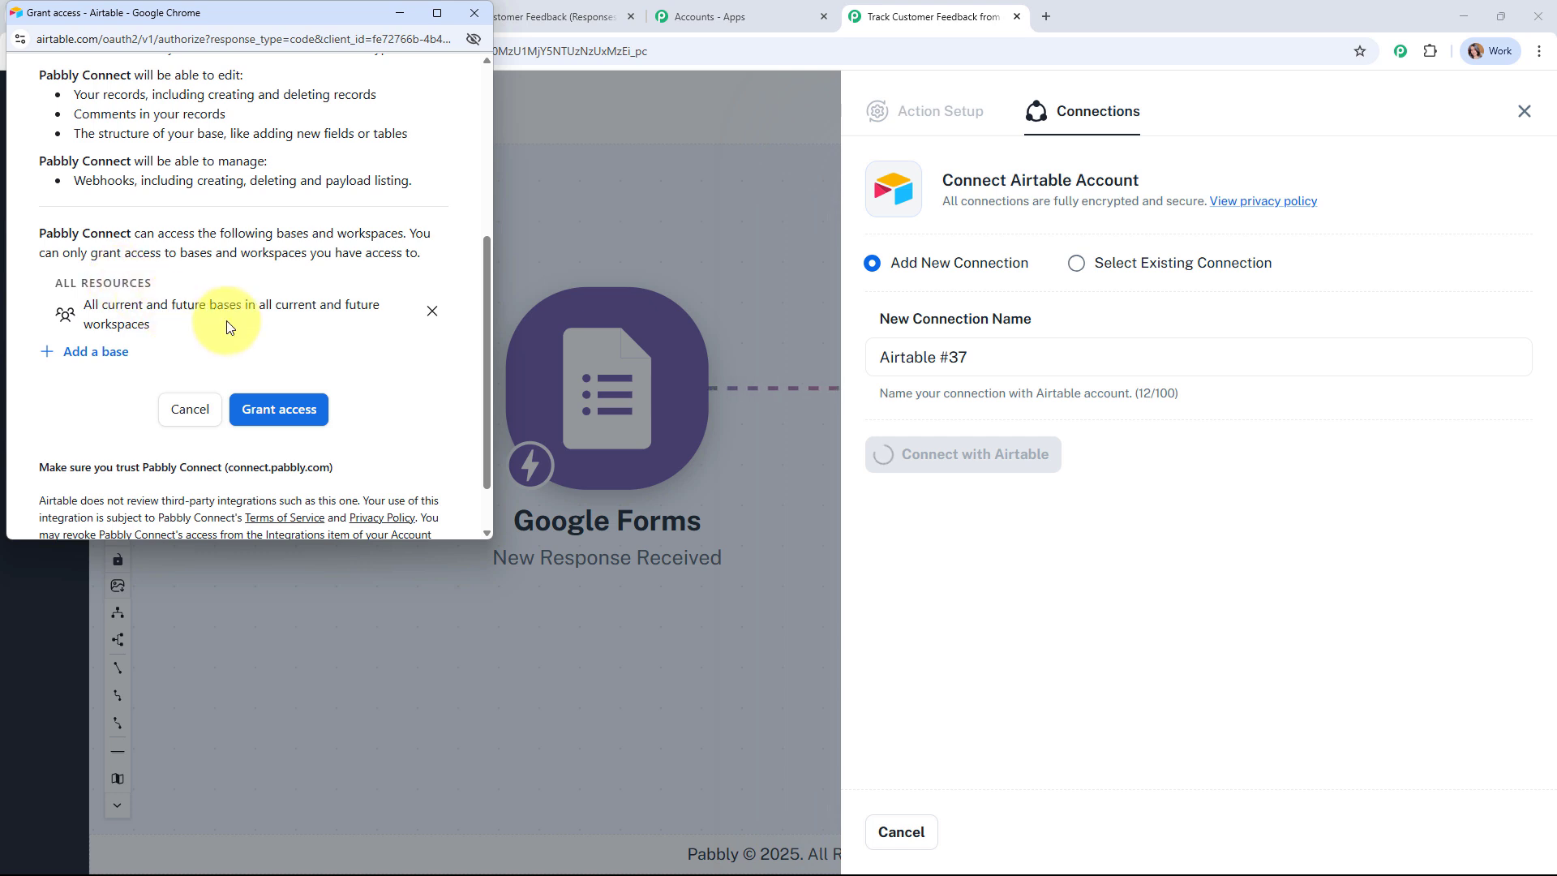
pyautogui.click(275, 414)
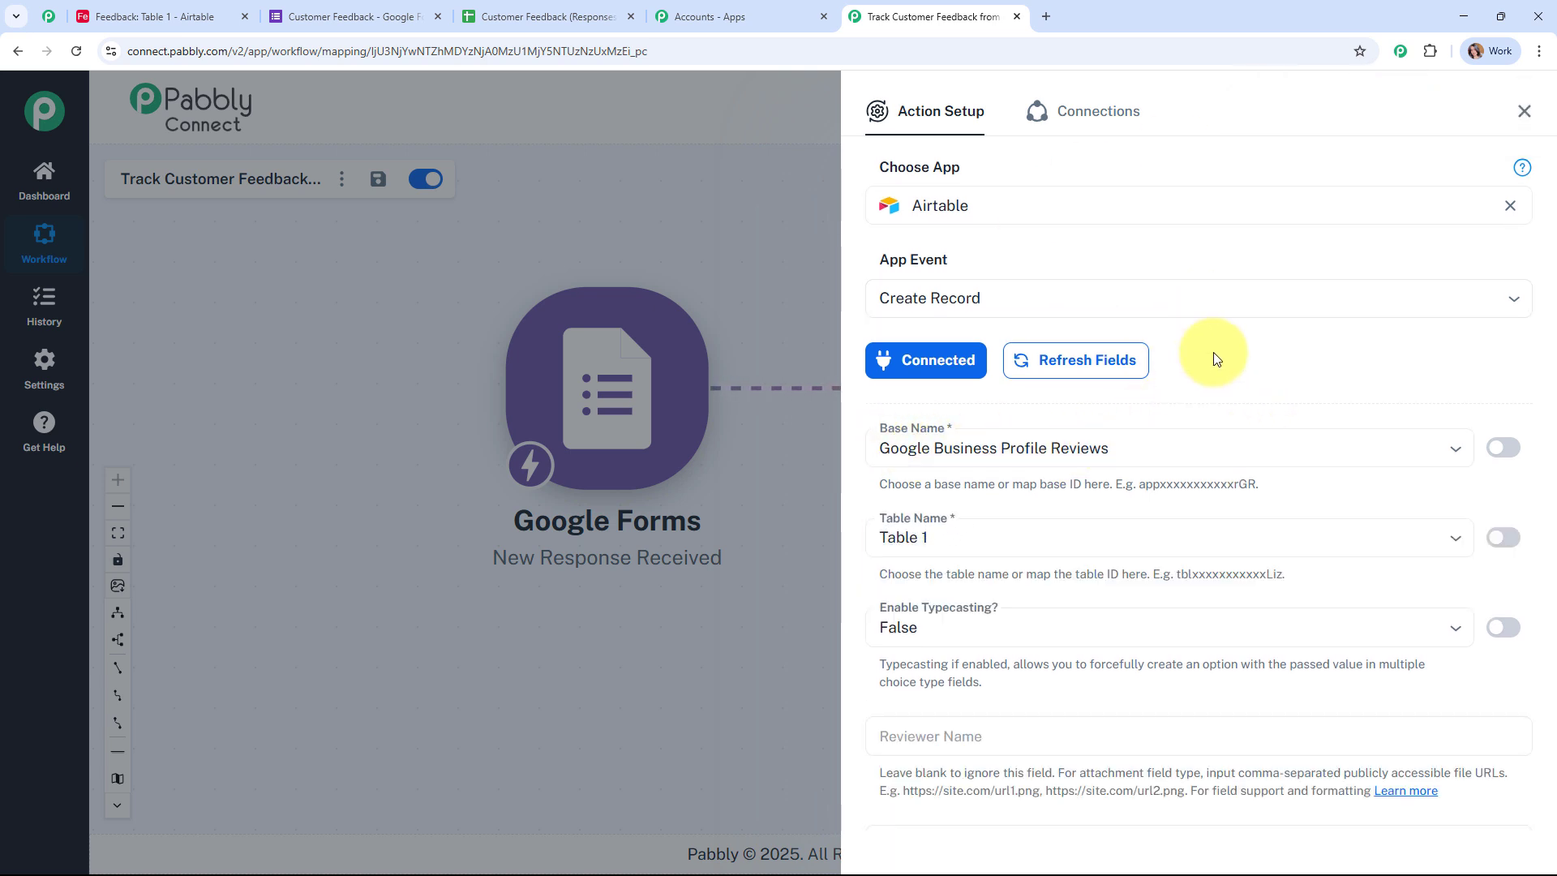
# Step: Set the Airtable action's Base Name to Feedback and Table Name to Table 1
pyautogui.scroll(-2, 1213, 357)
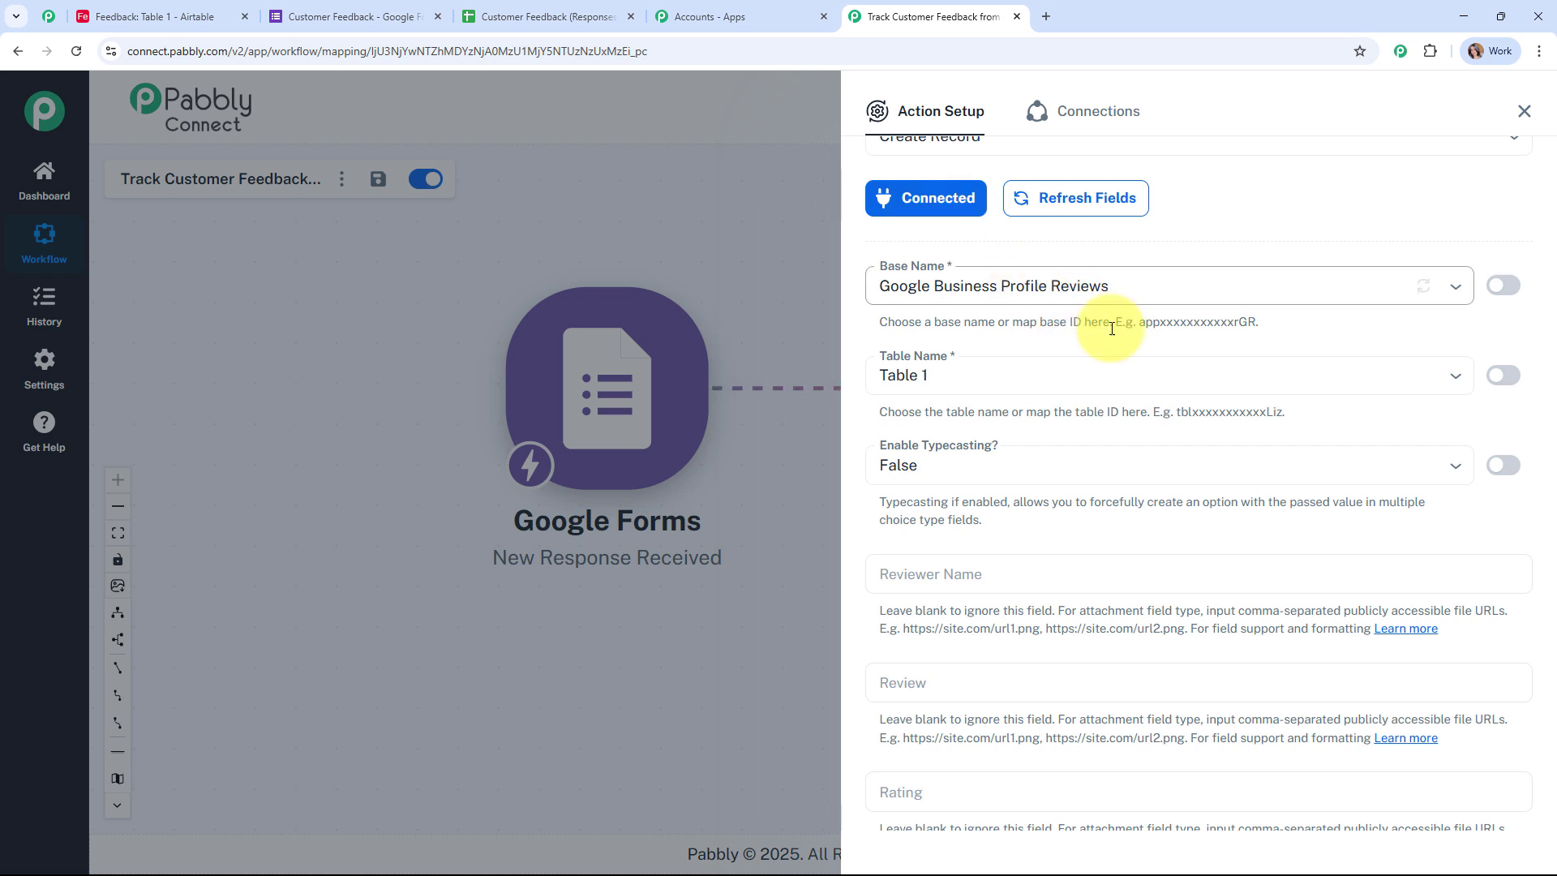
pyautogui.click(160, 10)
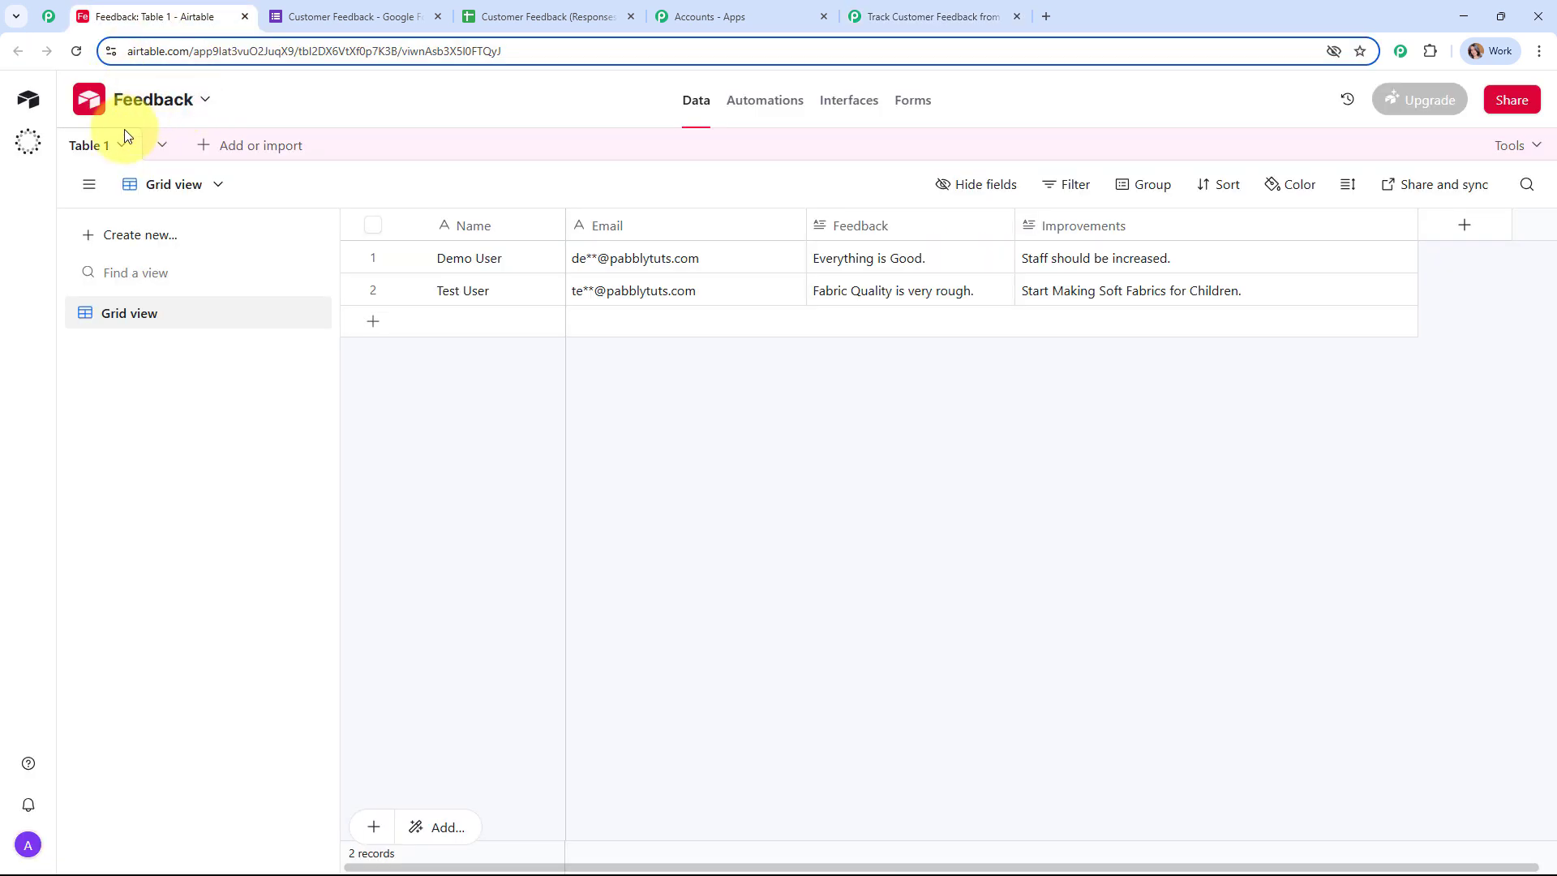
pyautogui.click(900, 15)
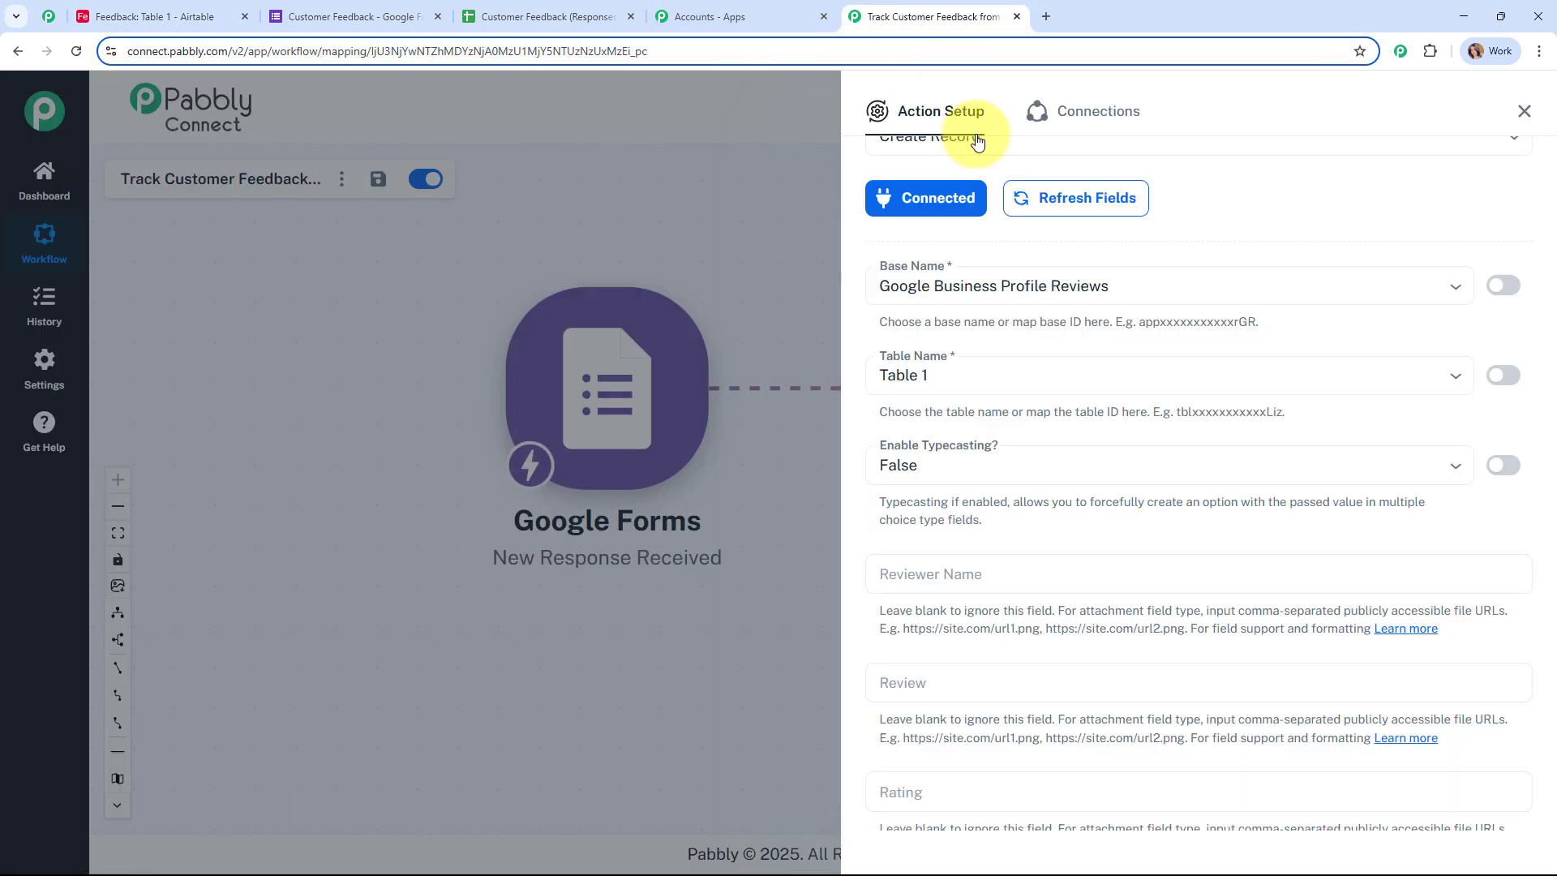
pyautogui.click(996, 285)
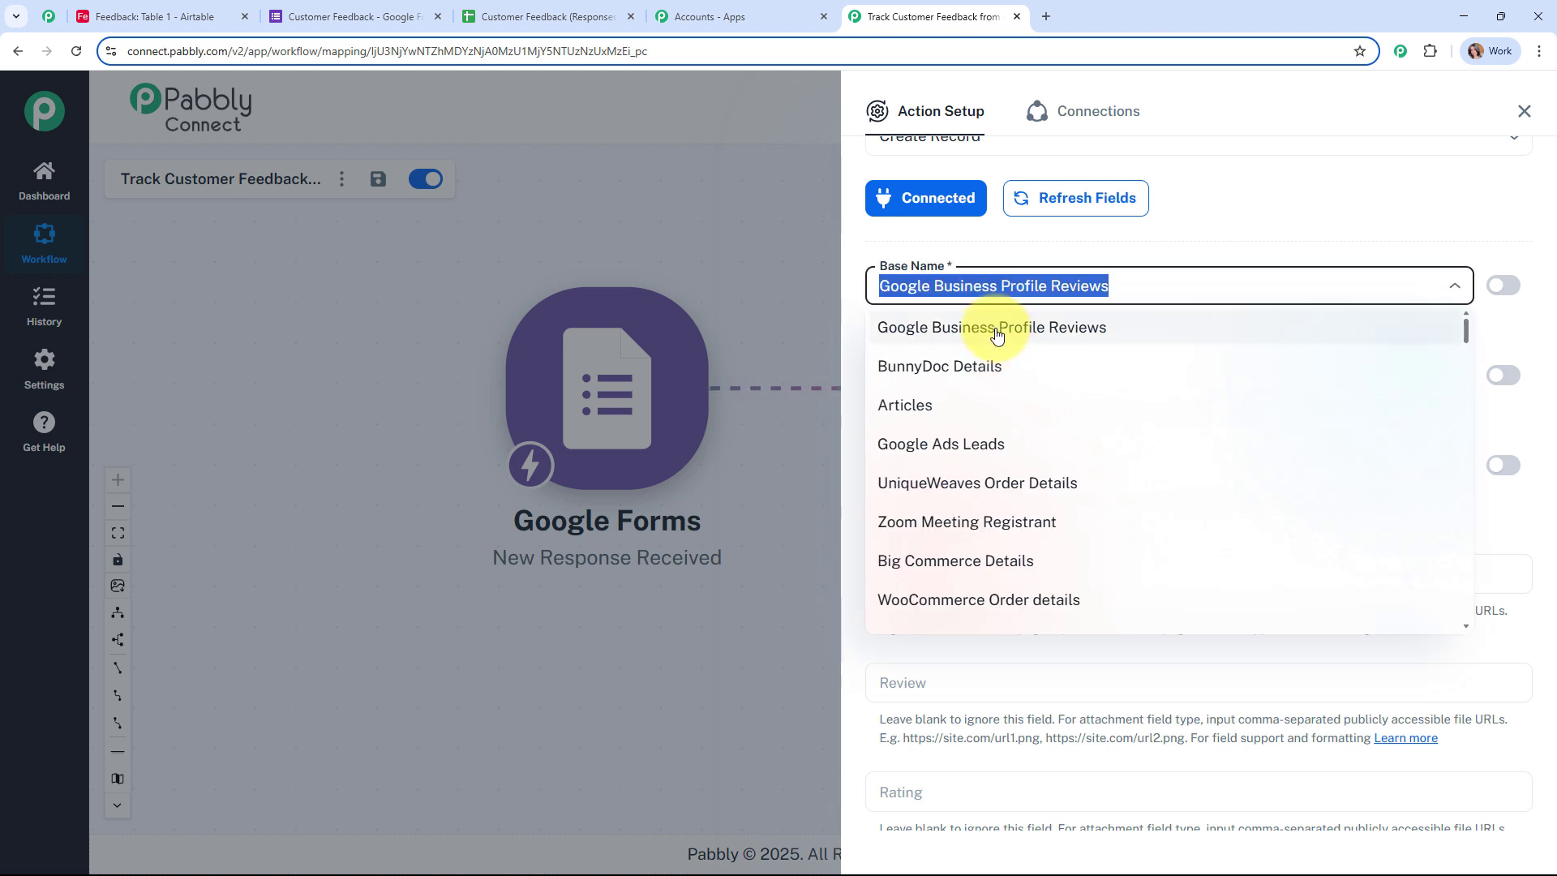
pyautogui.write('fe')
pyautogui.click(990, 329)
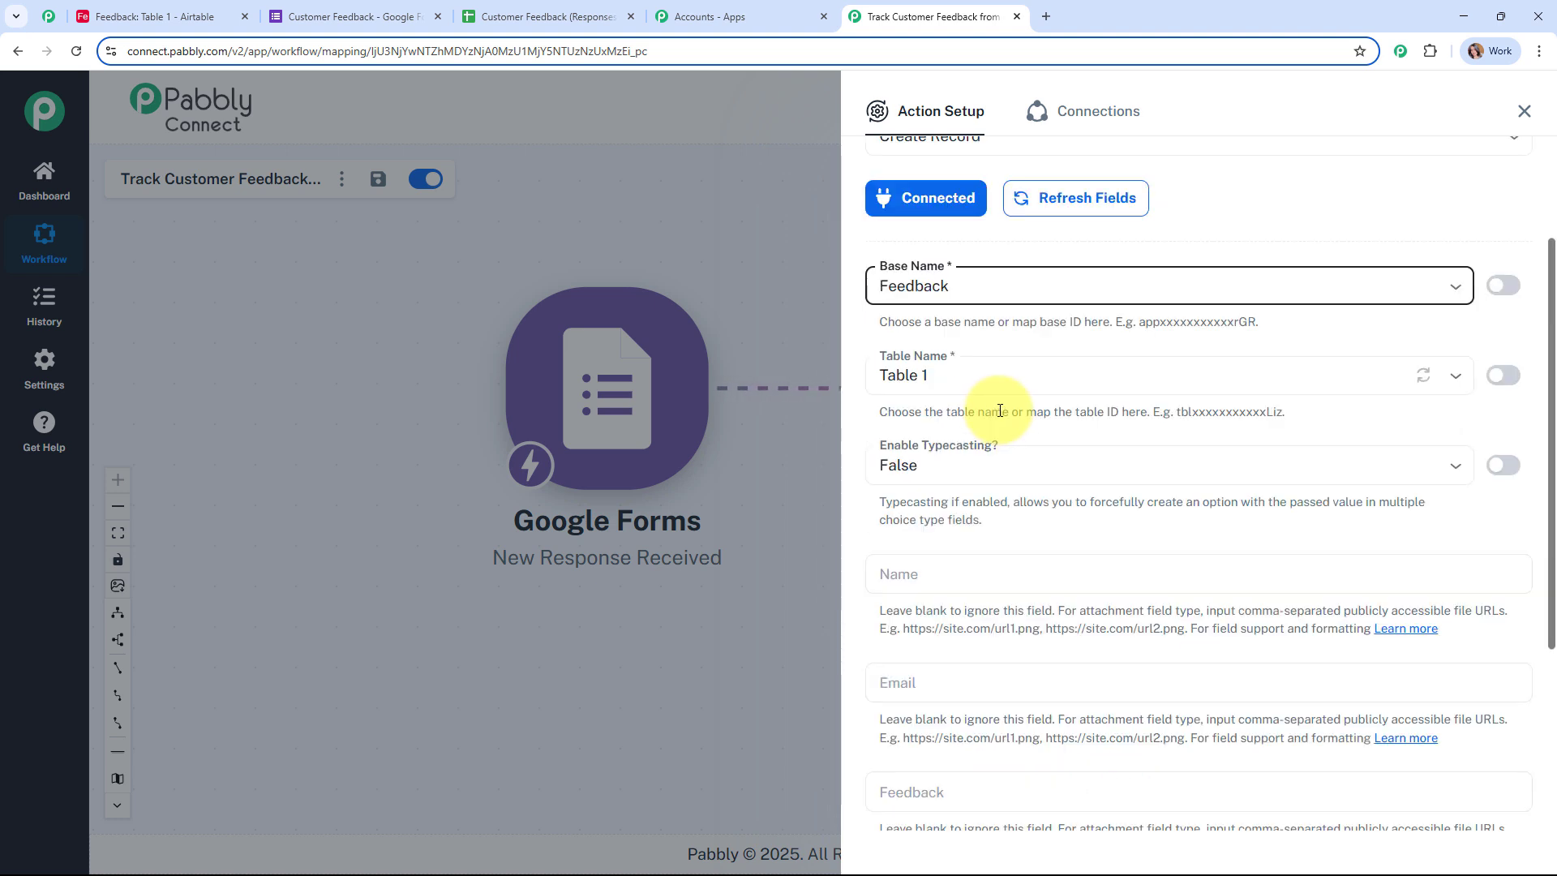
pyautogui.click(993, 374)
pyautogui.click(997, 417)
# Step: Keep Enable Typecasting at False after checking the Feedback table's columns
pyautogui.scroll(-3, 1289, 261)
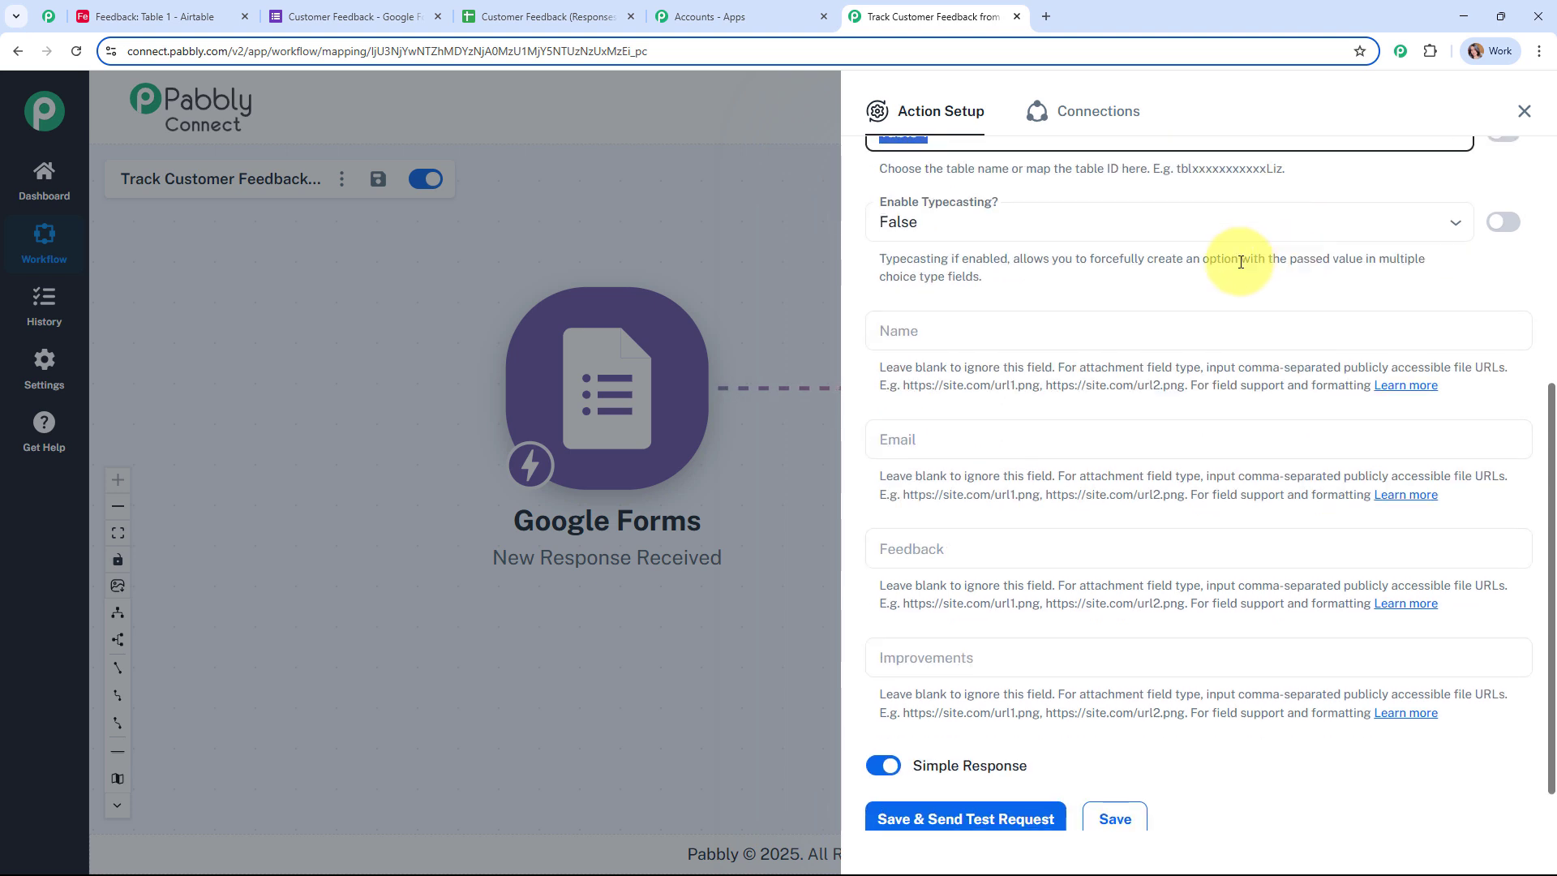
pyautogui.click(1008, 231)
pyautogui.click(1008, 266)
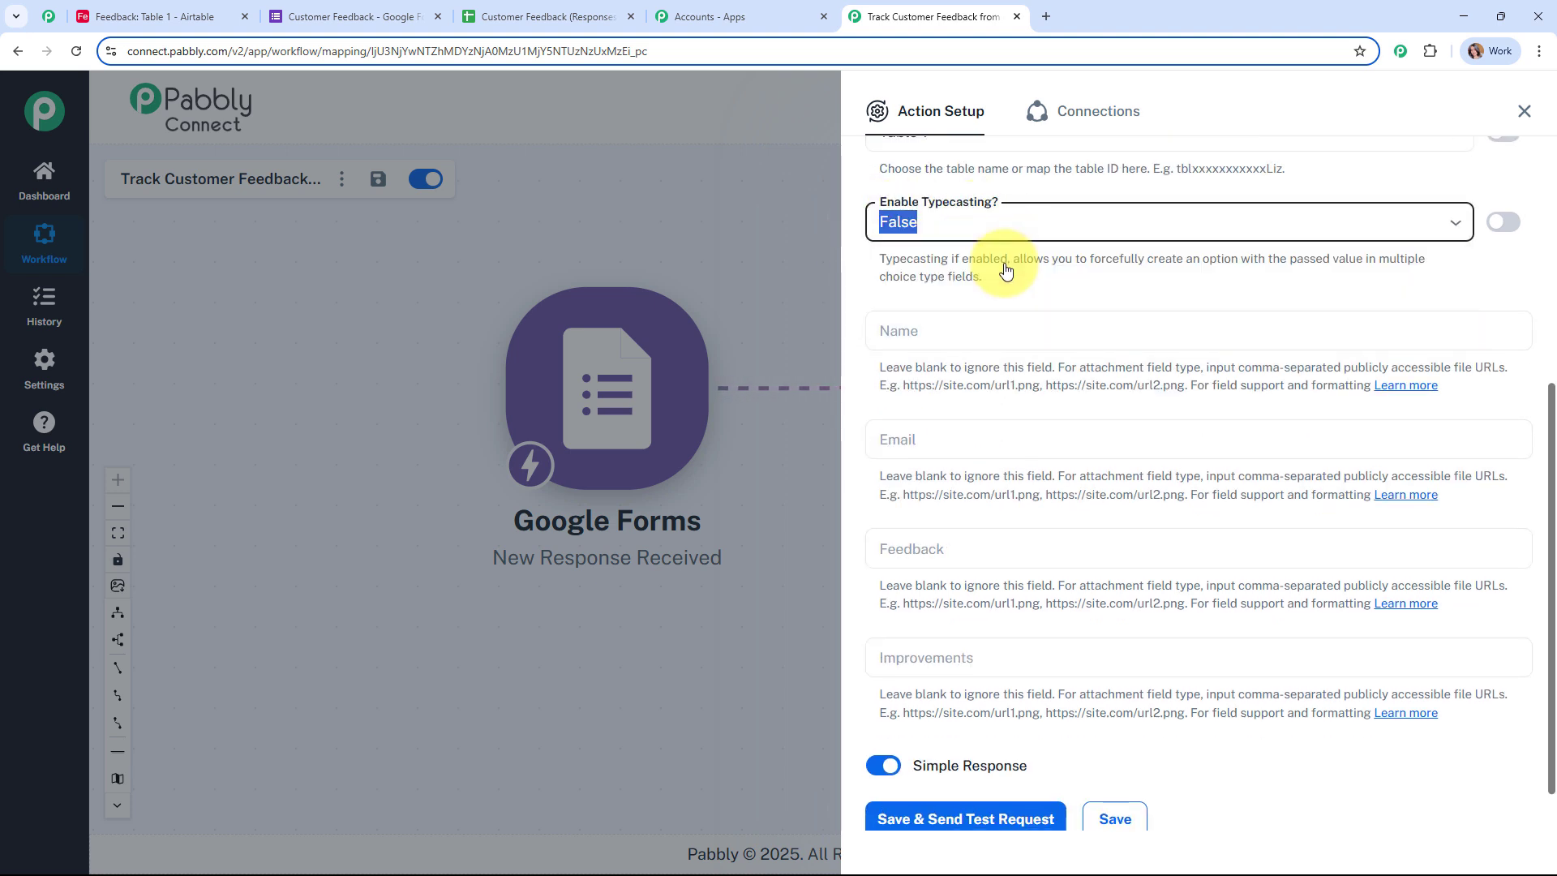
pyautogui.scroll(-1, 1117, 262)
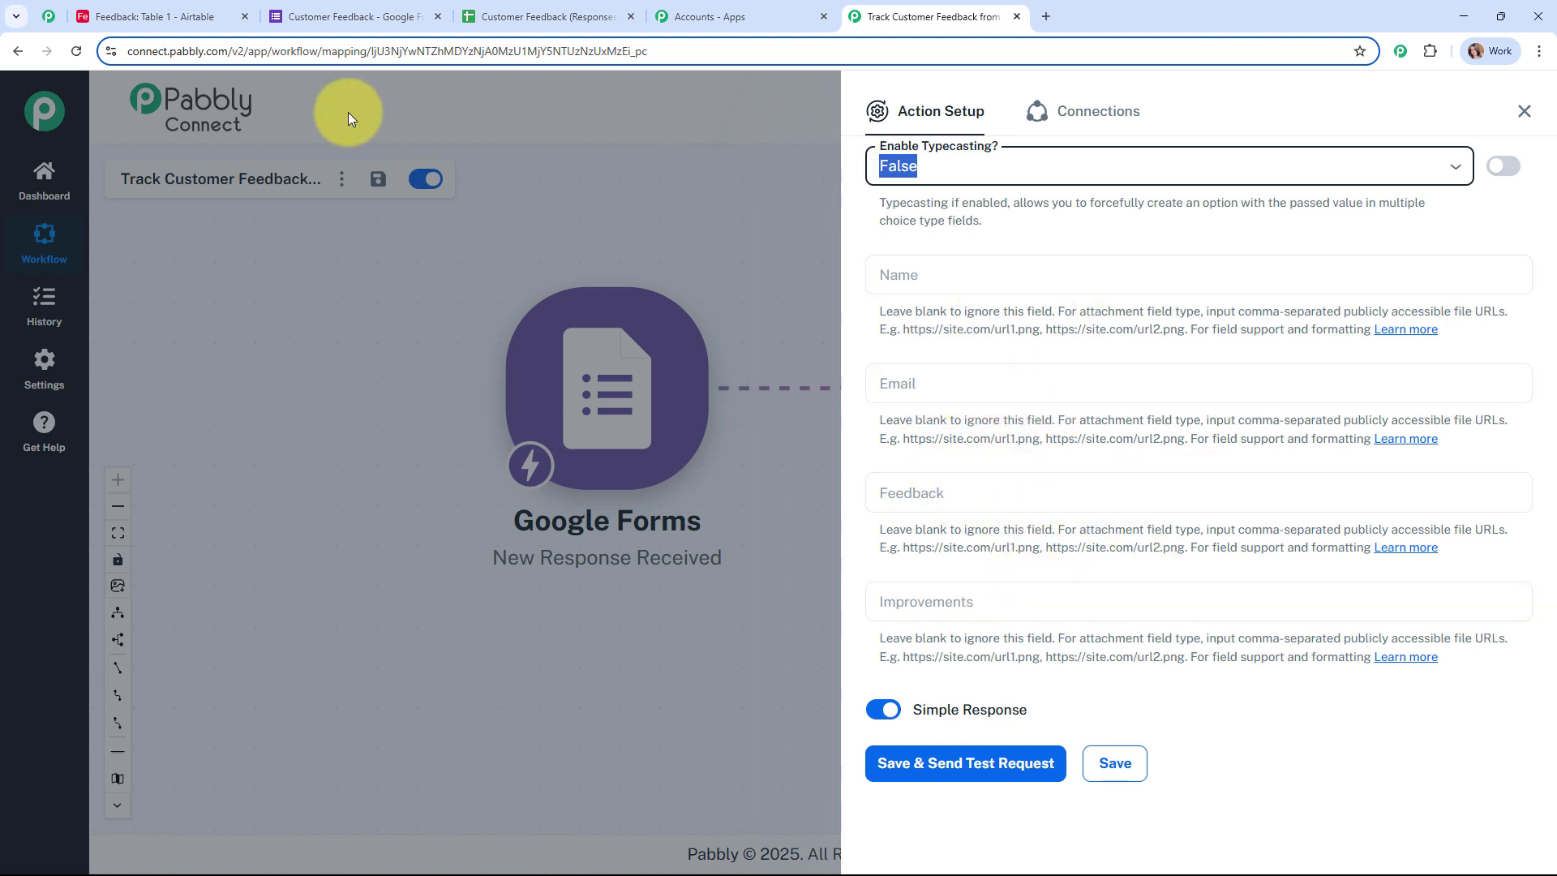
pyautogui.click(162, 16)
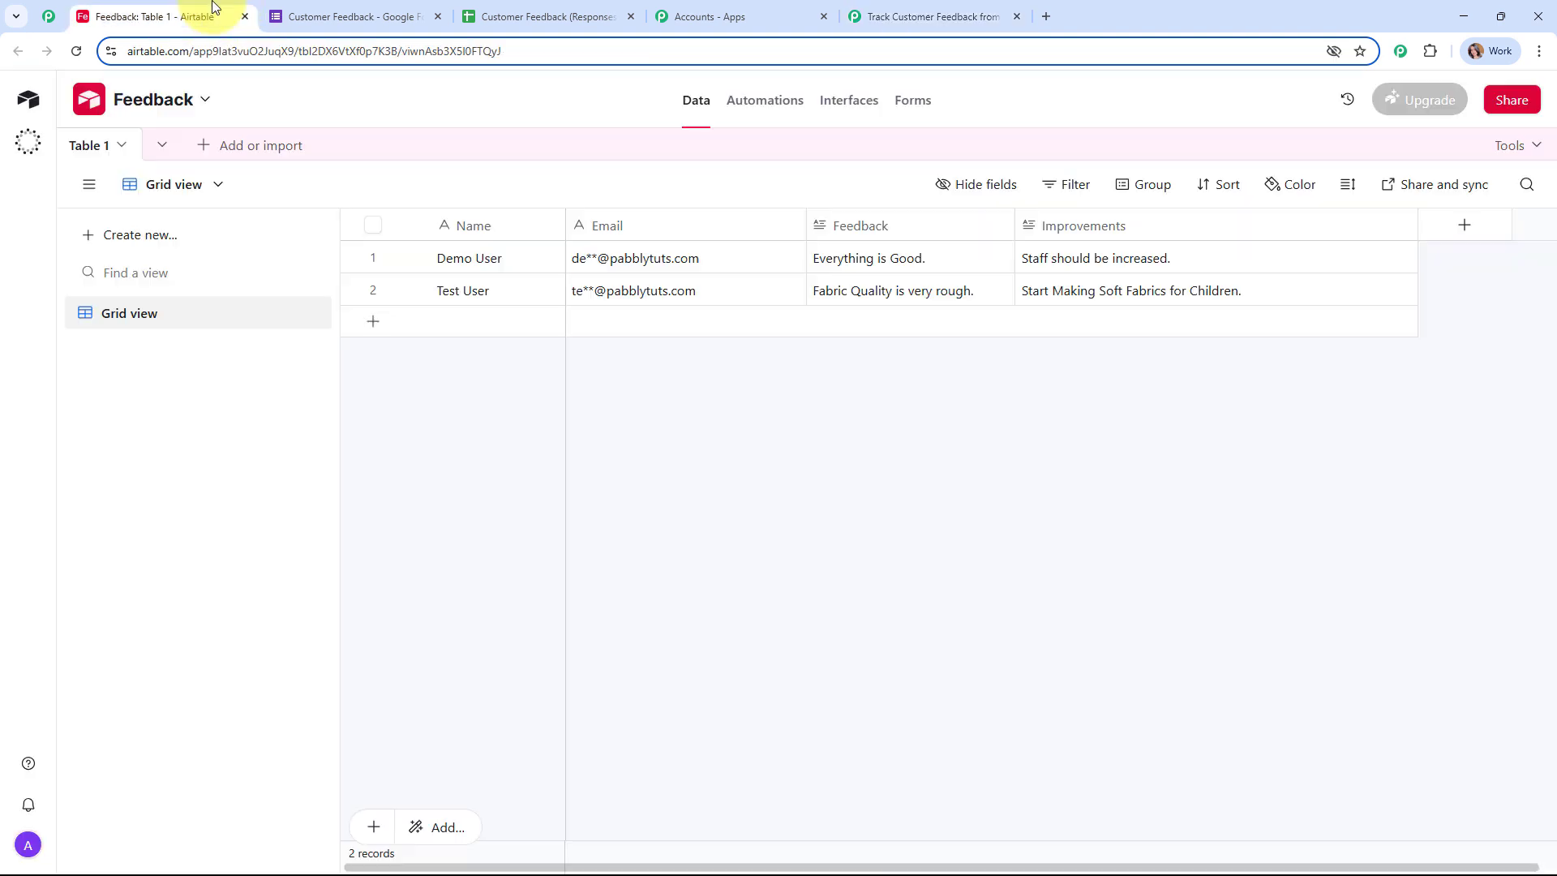
pyautogui.click(958, 22)
pyautogui.click(987, 276)
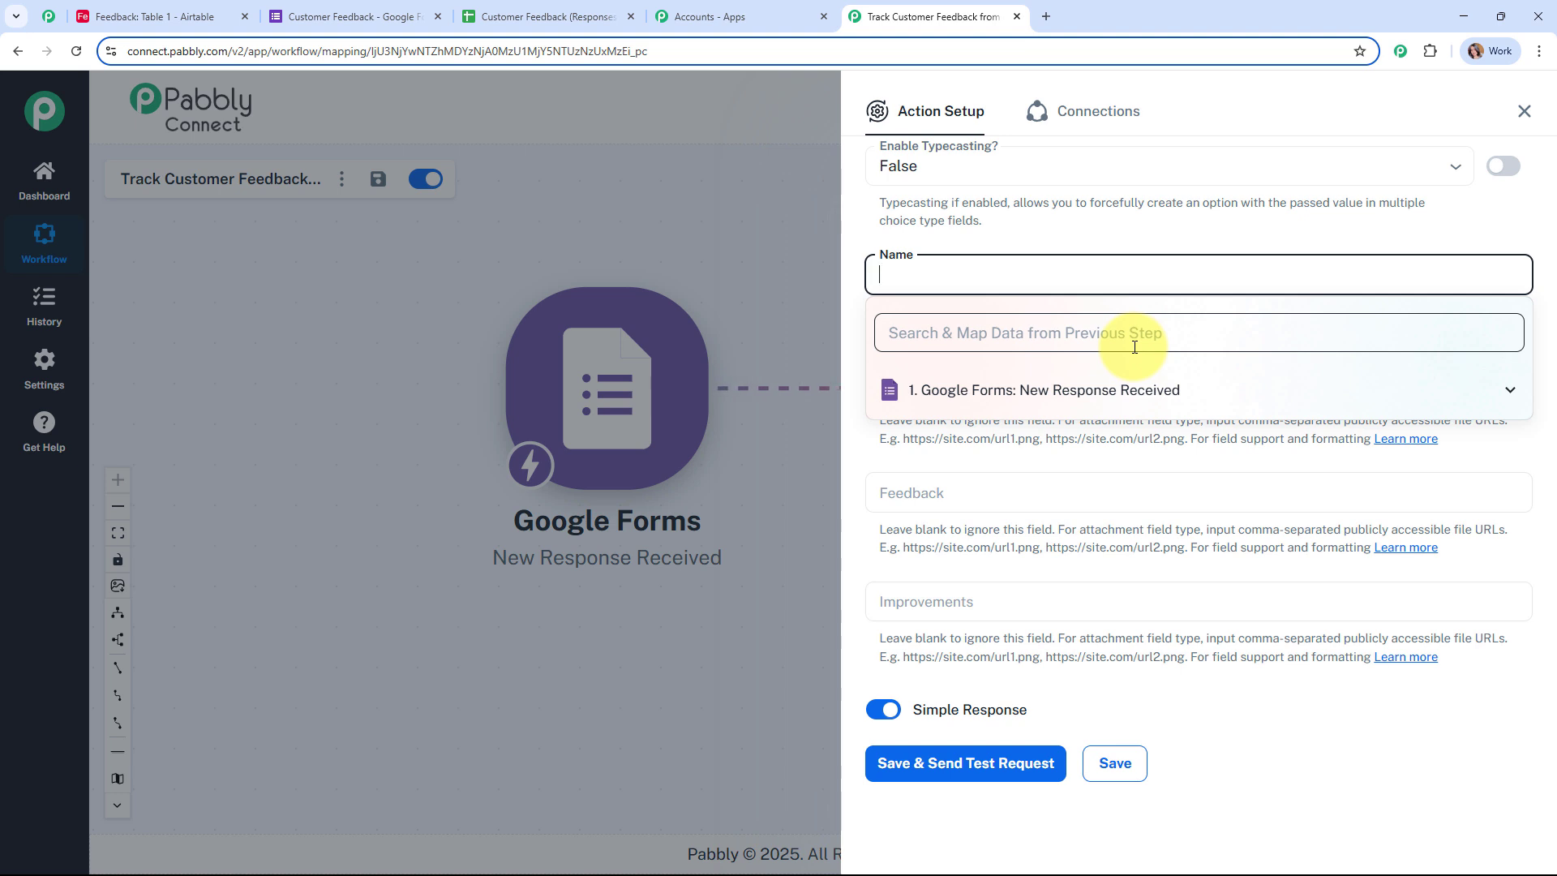
# Step: Map the form response's Name and Email into the Airtable Name and Email fields
pyautogui.click(1139, 389)
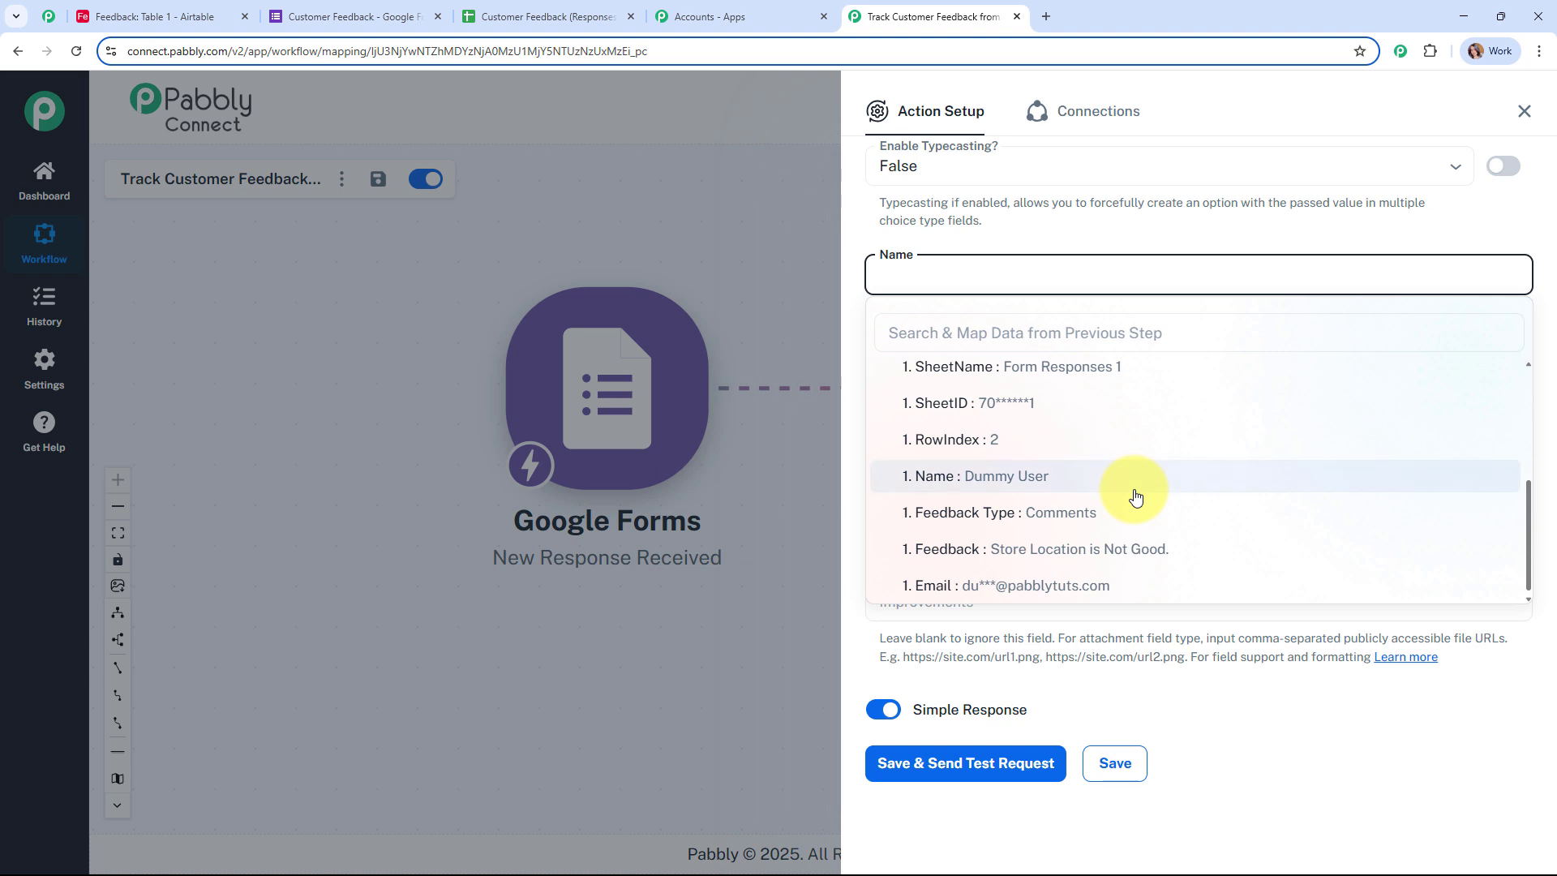
pyautogui.click(973, 478)
pyautogui.click(740, 264)
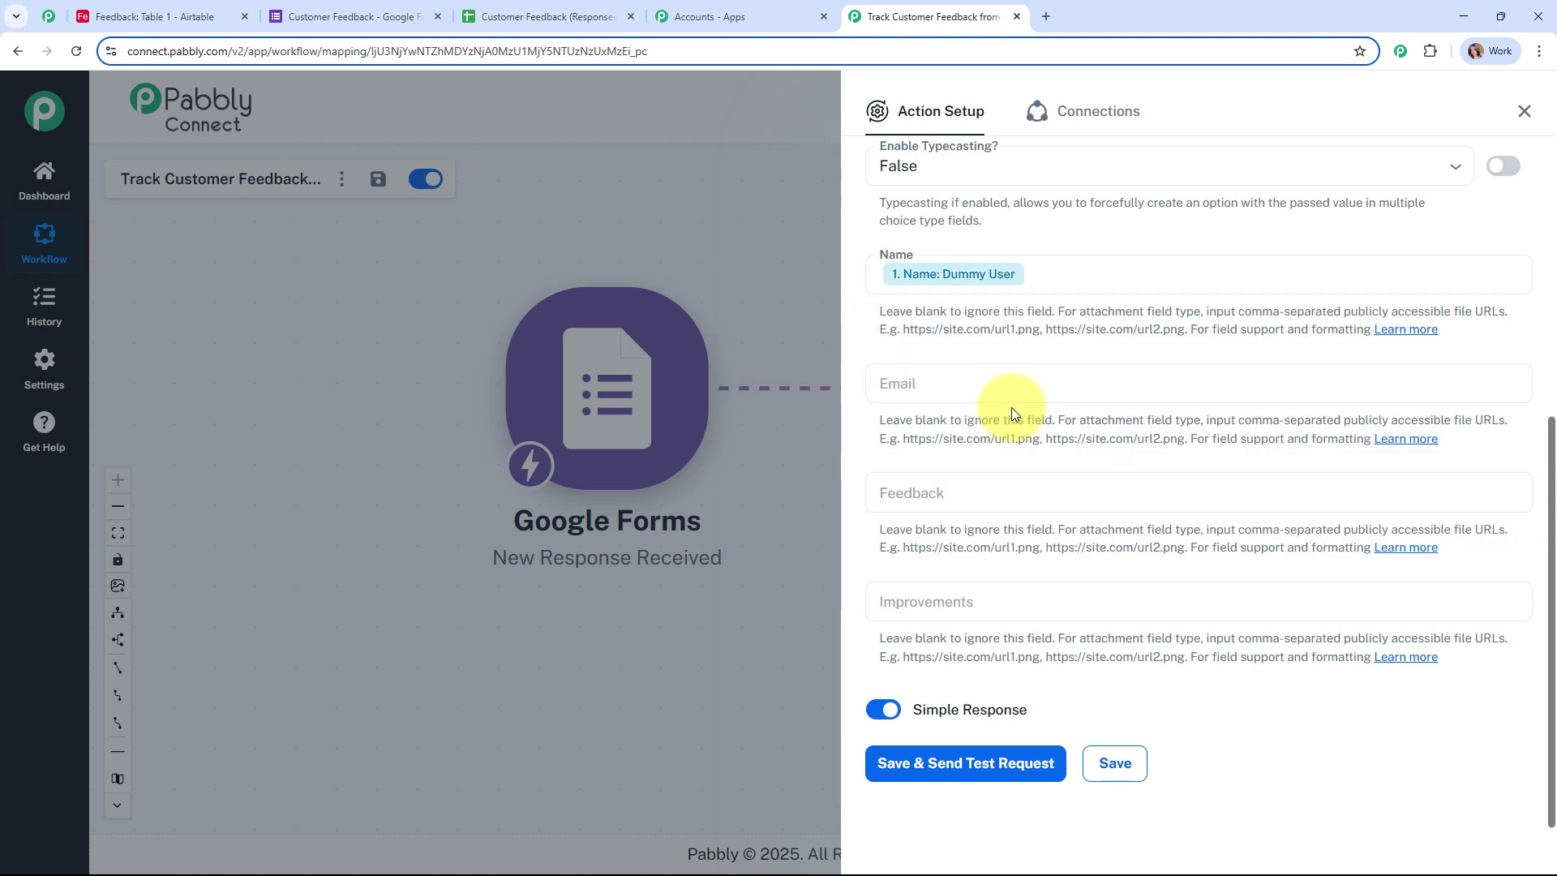
pyautogui.click(1017, 385)
pyautogui.click(1021, 442)
pyautogui.write('@')
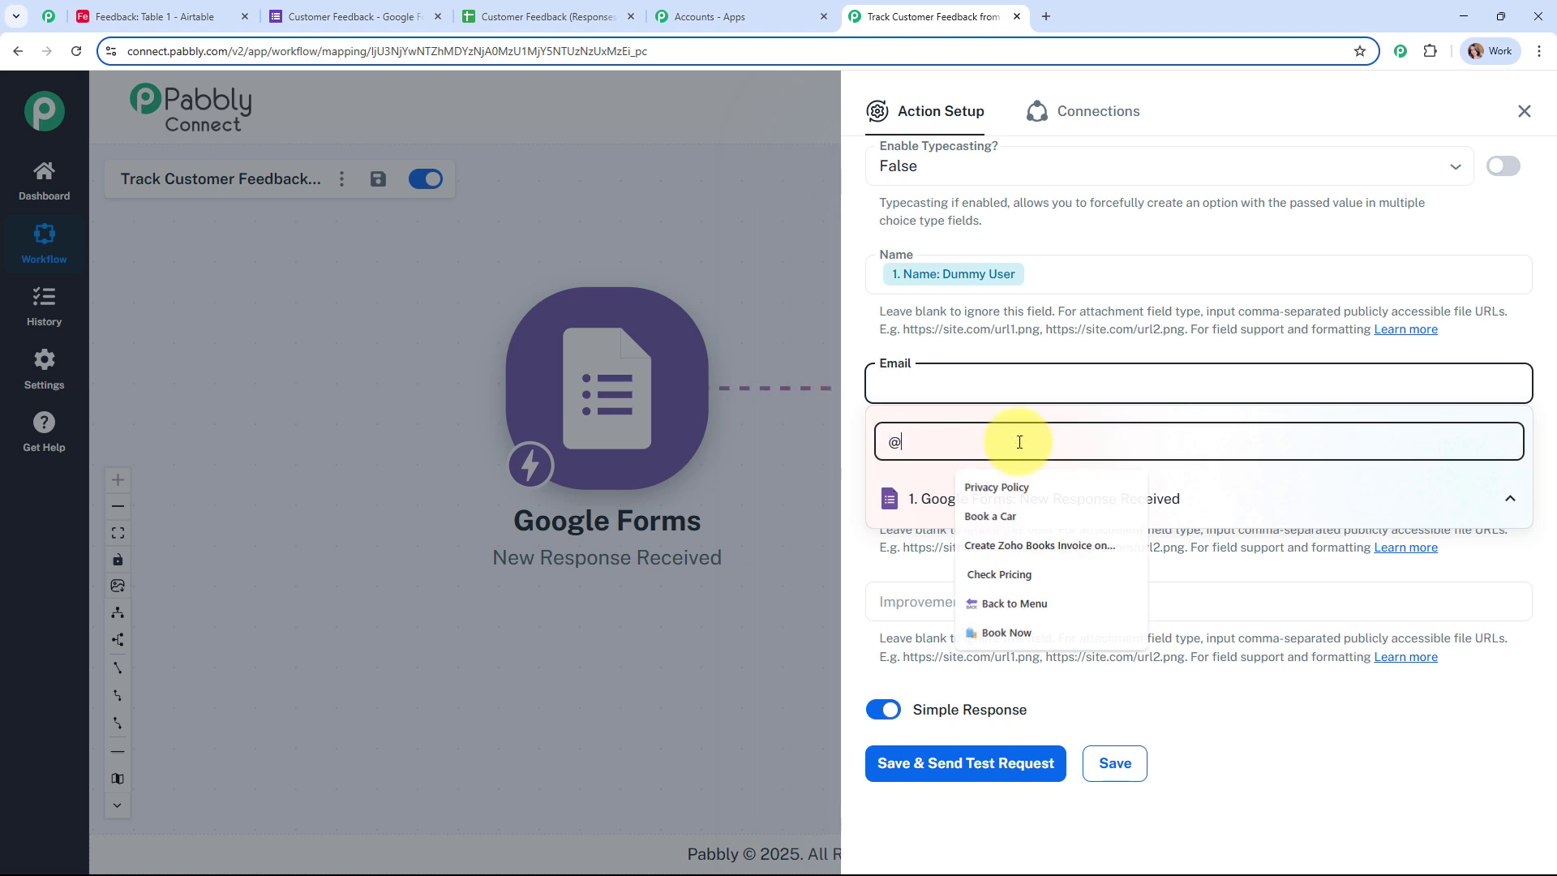
pyautogui.click(1049, 539)
# Step: Map Feedback and Suggestions for improvement into Feedback and Improvements, then save and send a test
pyautogui.click(790, 504)
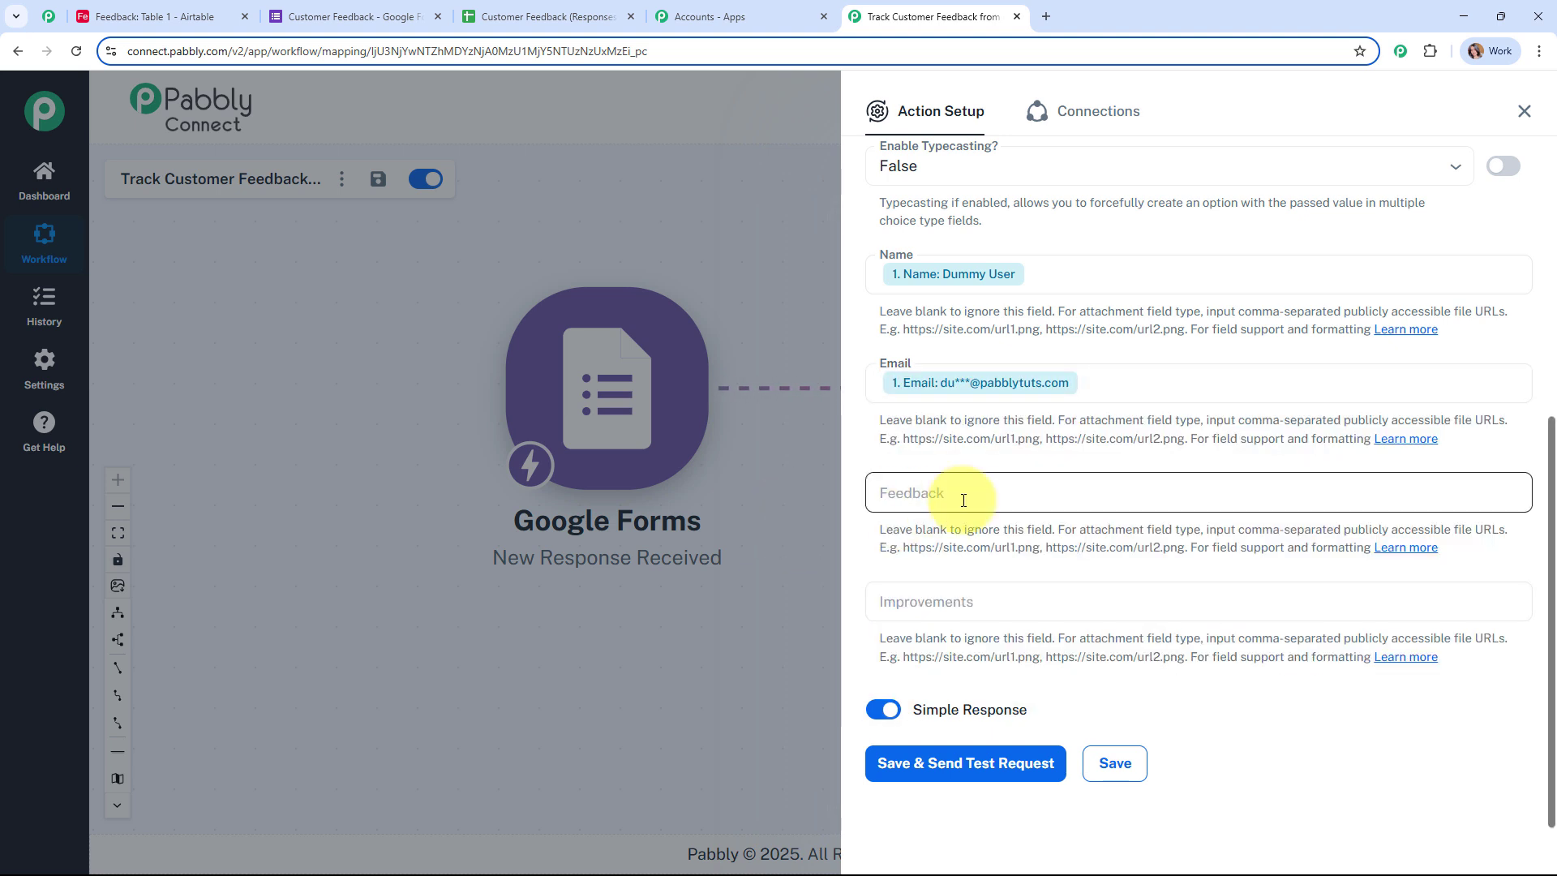
pyautogui.click(964, 496)
pyautogui.click(992, 604)
pyautogui.scroll(-2, 1074, 705)
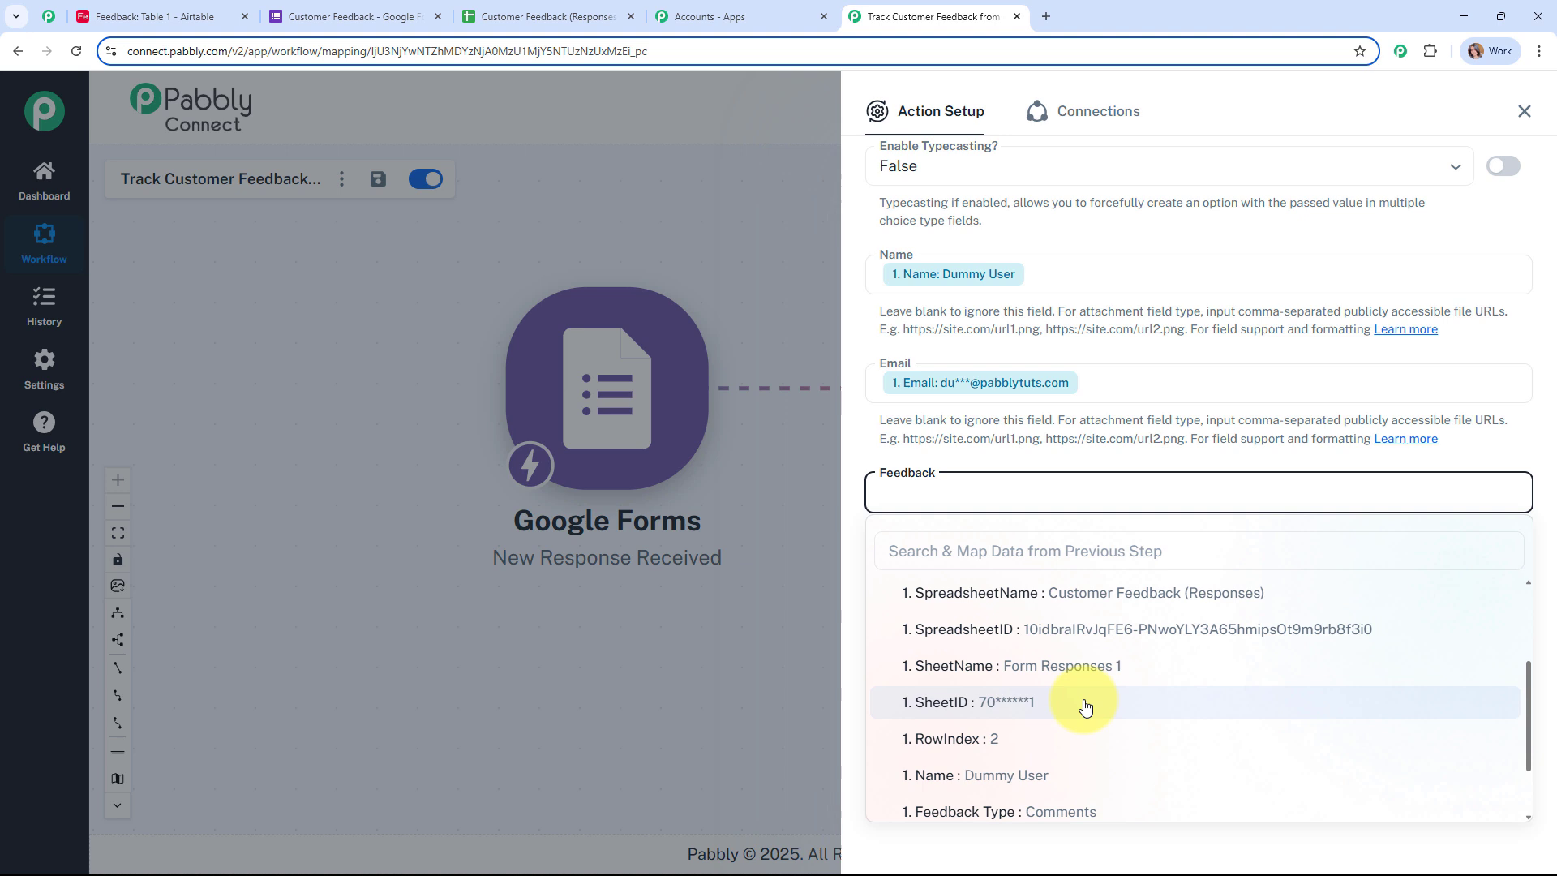
pyautogui.scroll(-2, 1130, 708)
pyautogui.click(1129, 714)
pyautogui.click(983, 599)
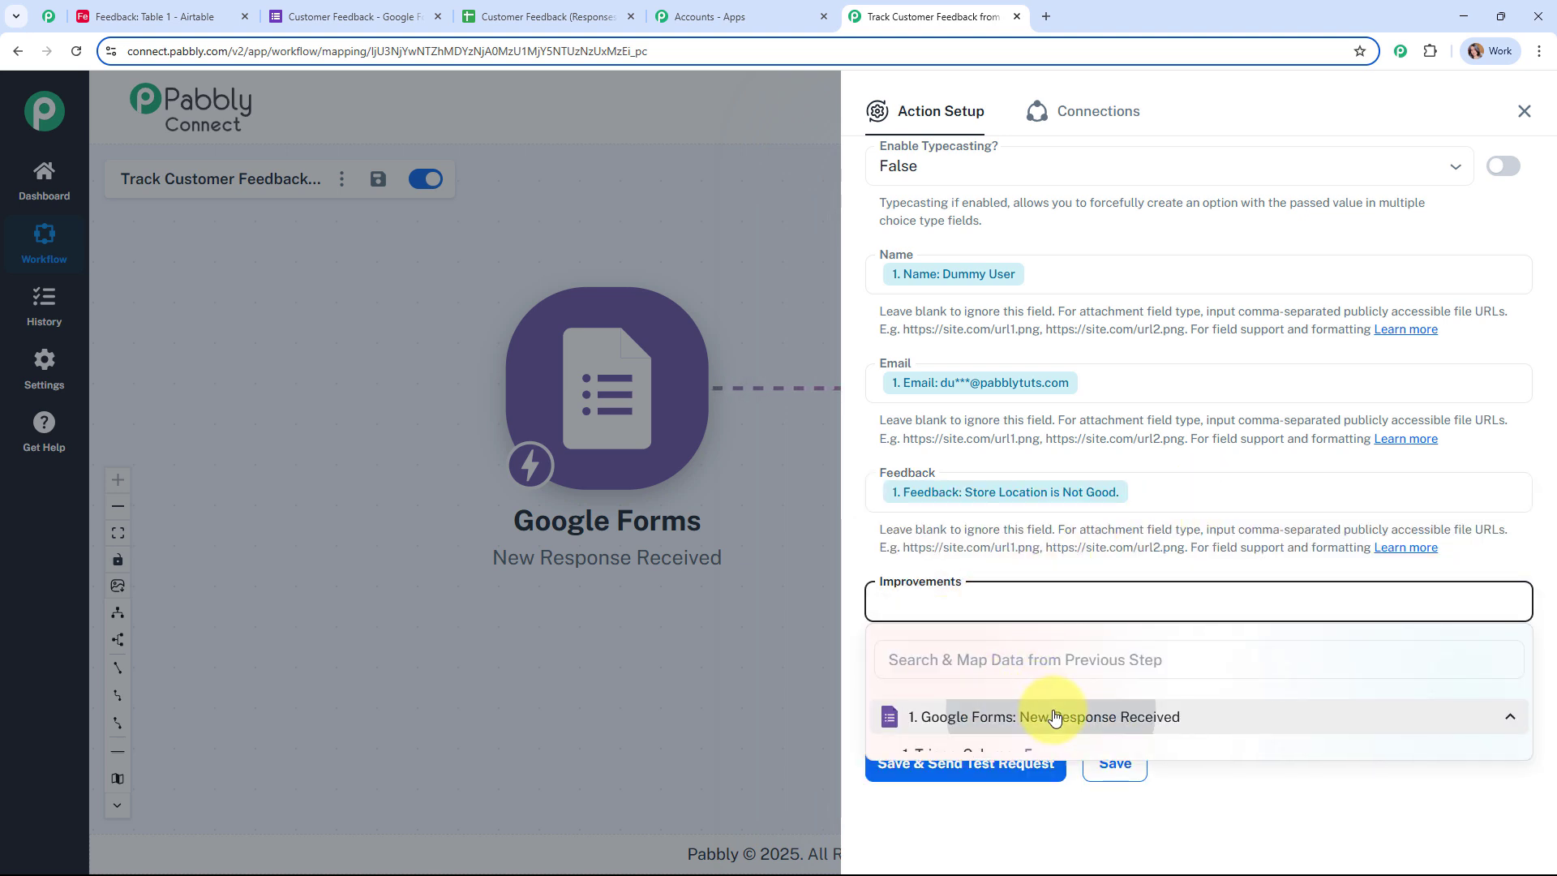
pyautogui.click(965, 716)
pyautogui.click(1054, 600)
pyautogui.click(762, 615)
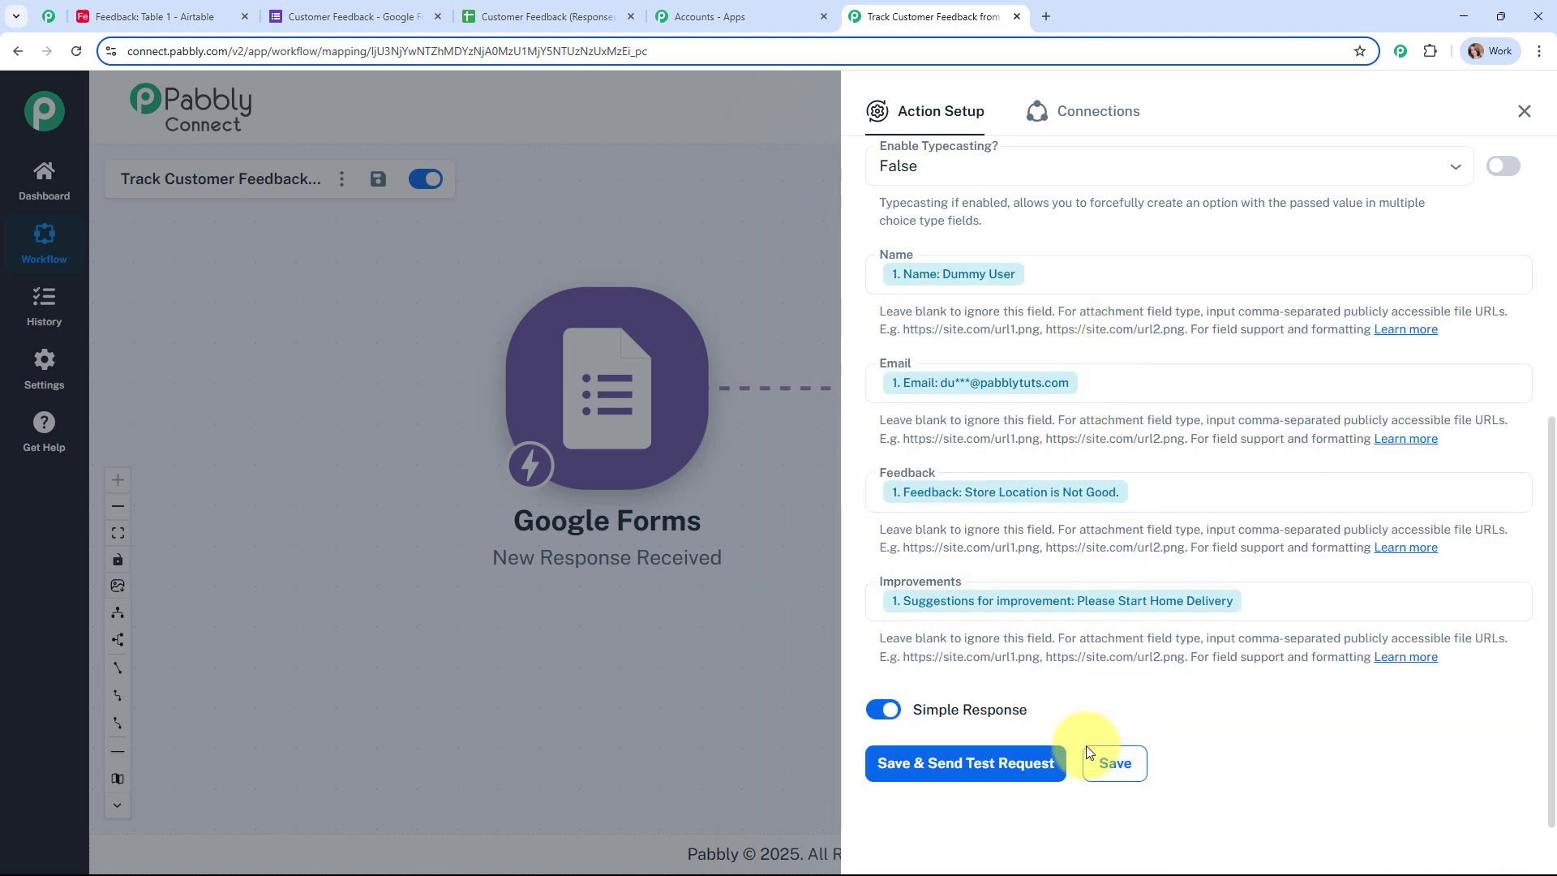
pyautogui.click(973, 763)
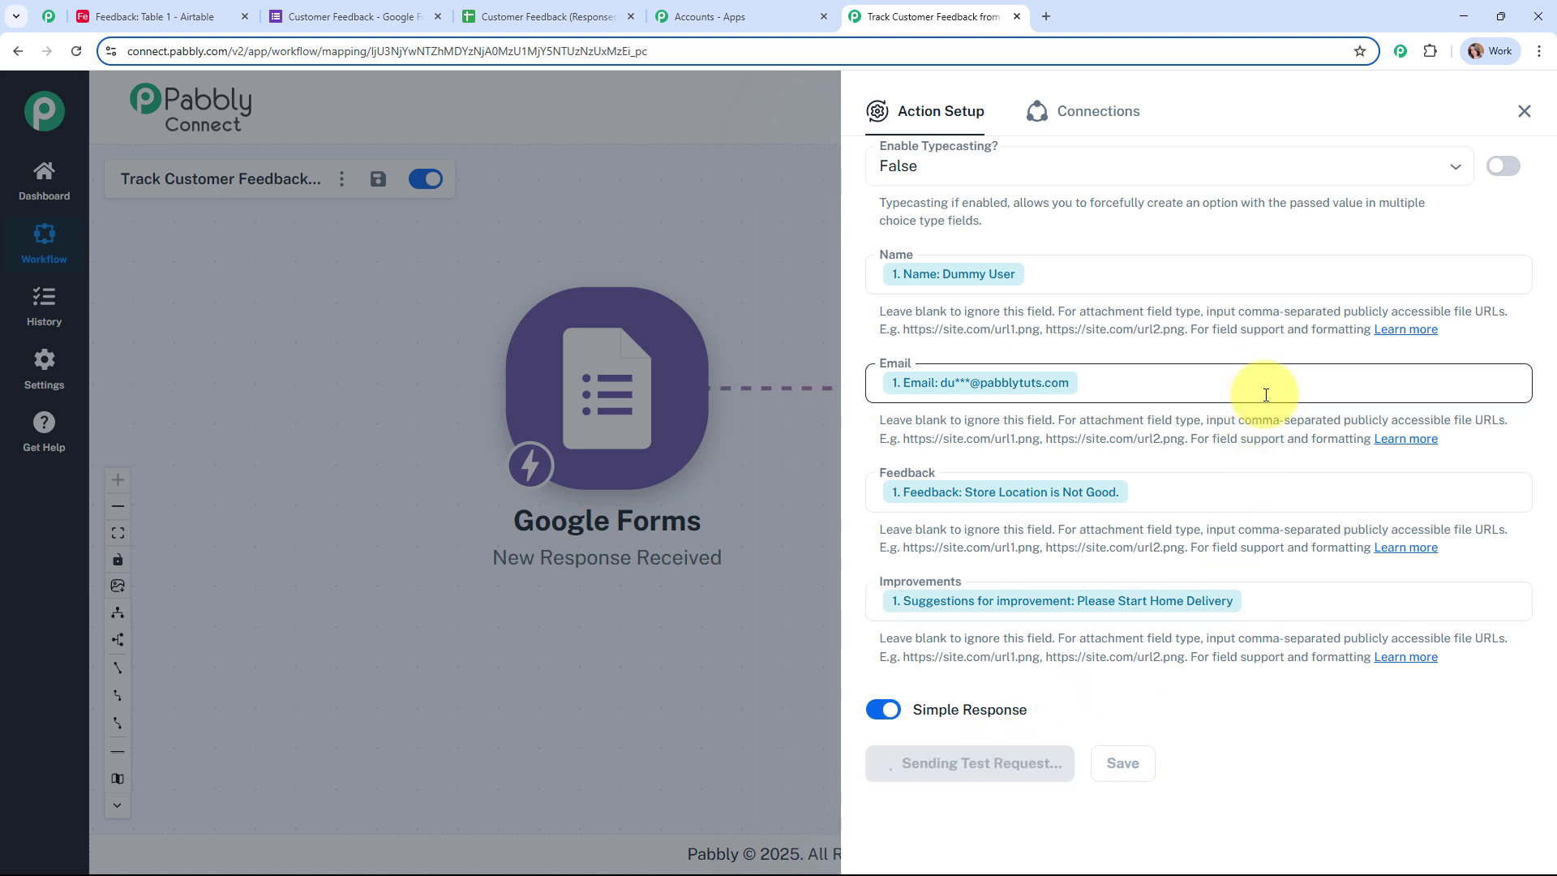
# Step: Review the test response that created the Dummy User record, then close the Airtable action setup
pyautogui.scroll(-5, 1265, 395)
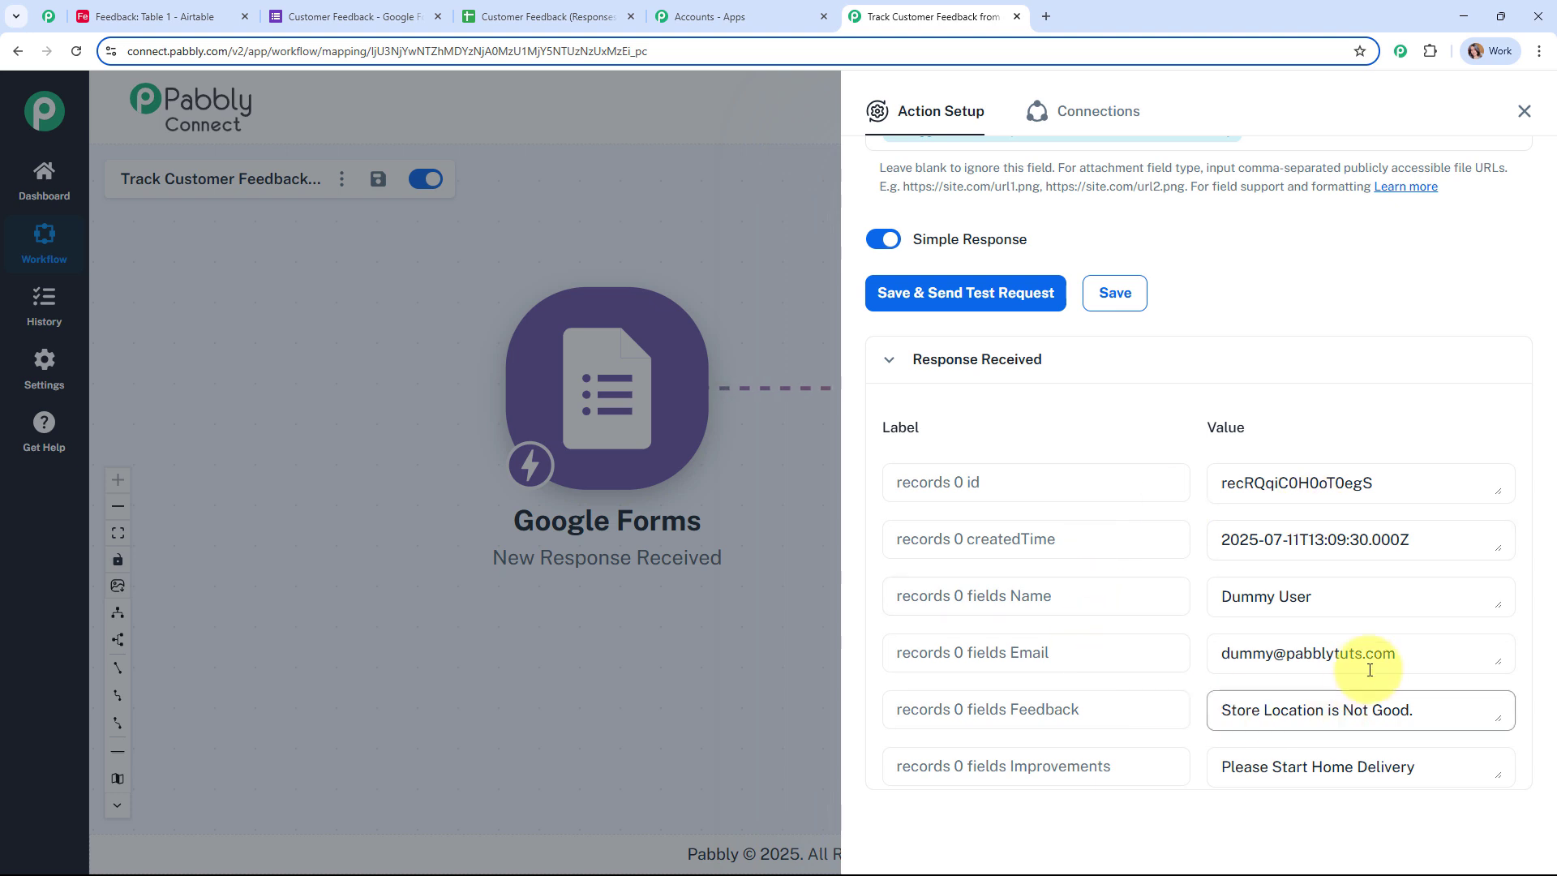
pyautogui.scroll(-1, 1352, 539)
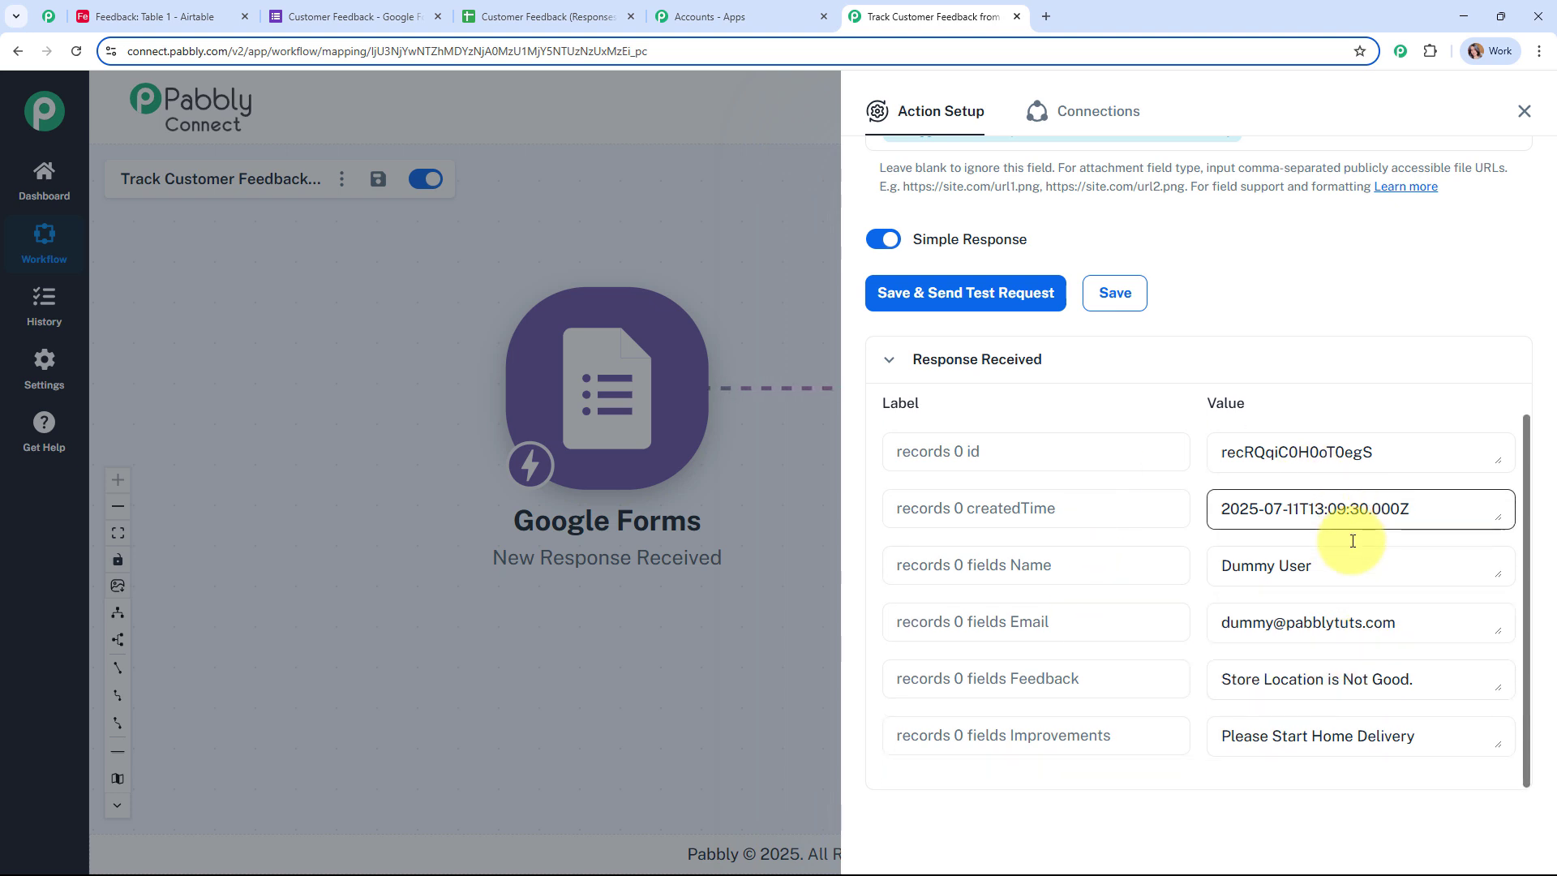
pyautogui.click(1526, 114)
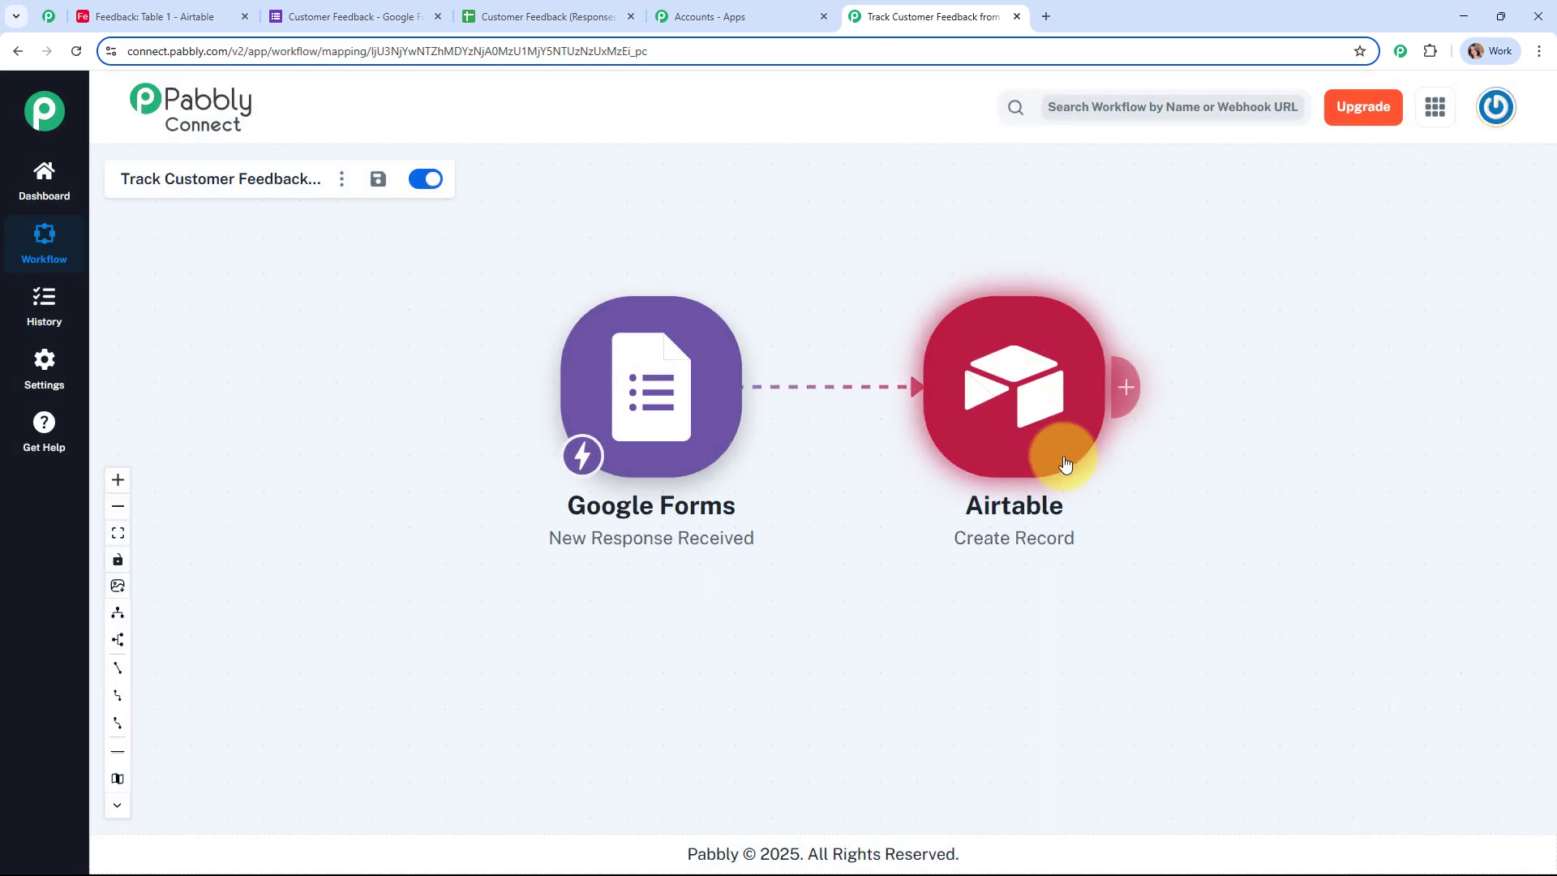
# Step: Rearrange the Google Forms and Airtable steps on the canvas and confirm the new Airtable row
pyautogui.moveTo(1060, 452); pyautogui.dragTo(1165, 515)
pyautogui.moveTo(614, 375); pyautogui.dragTo(523, 383)
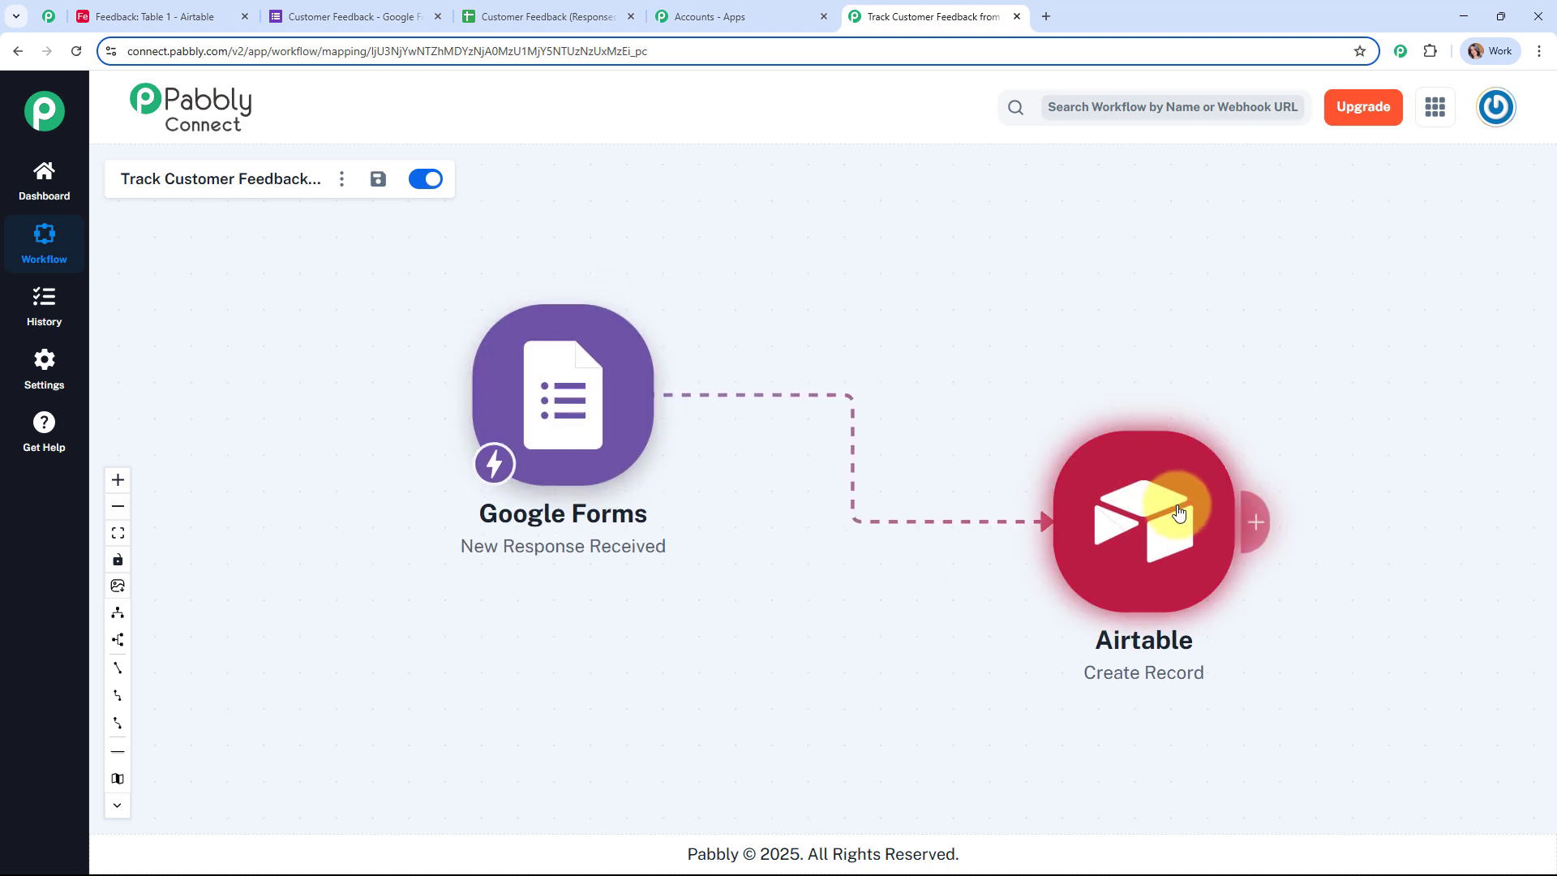
pyautogui.moveTo(1188, 510); pyautogui.dragTo(1118, 494)
pyautogui.click(191, 9)
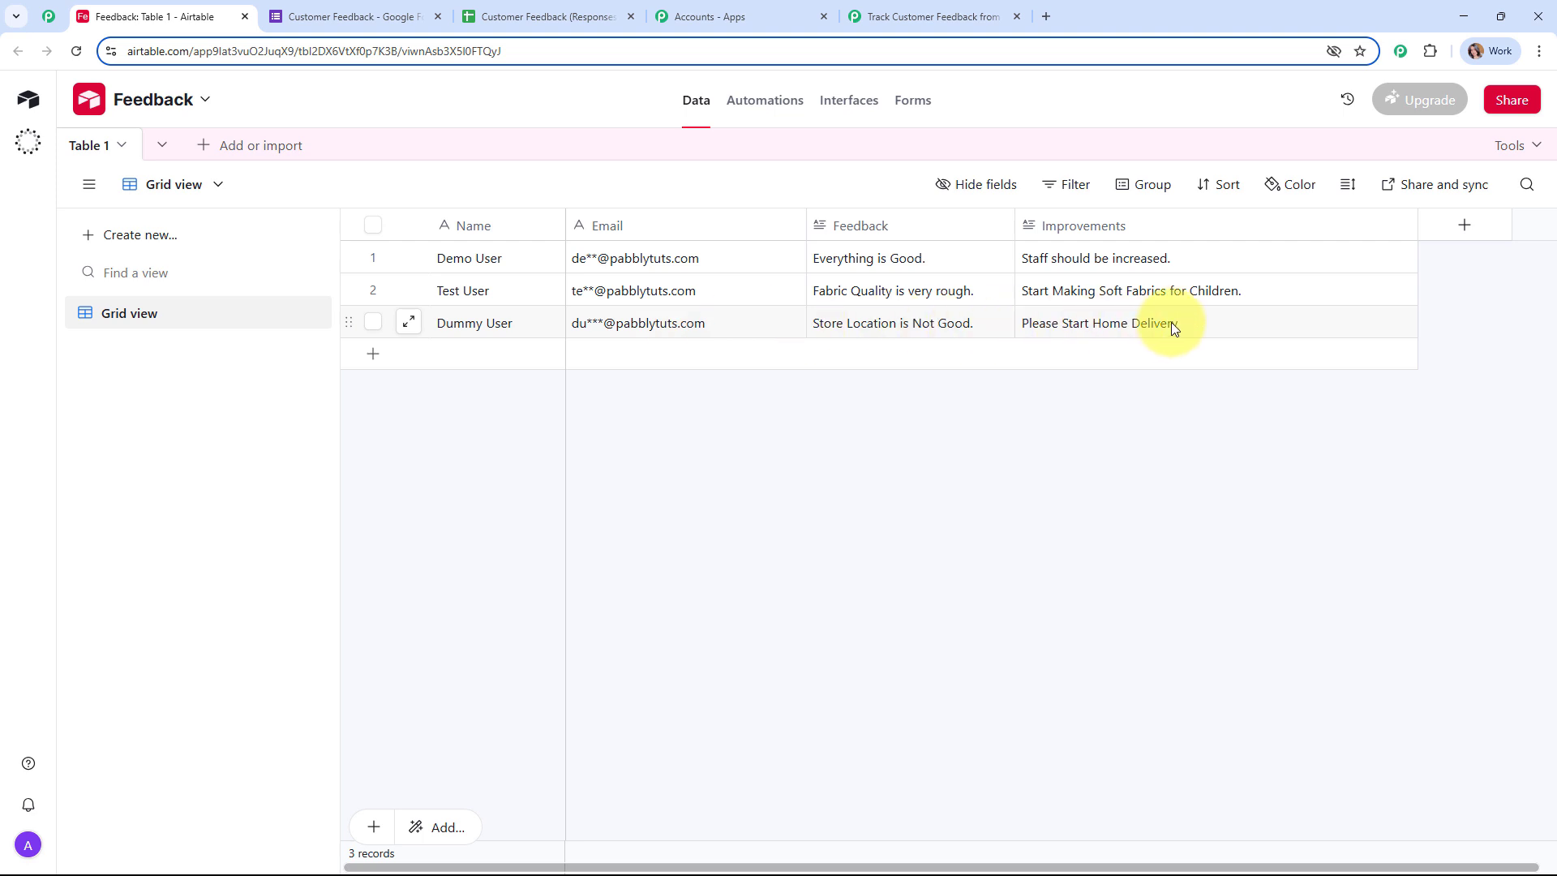
pyautogui.click(919, 8)
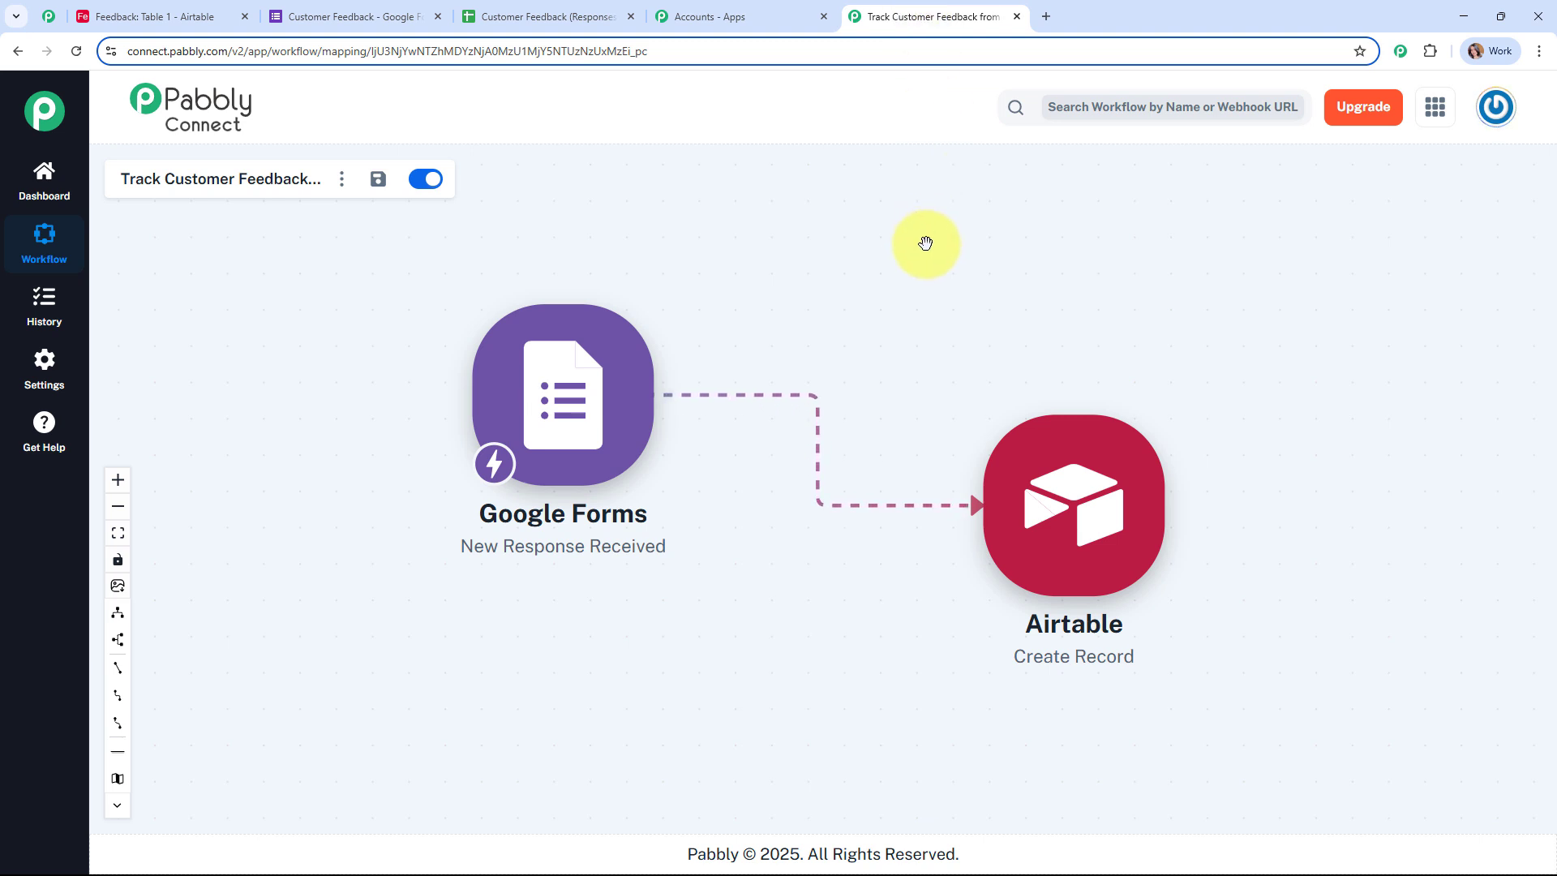